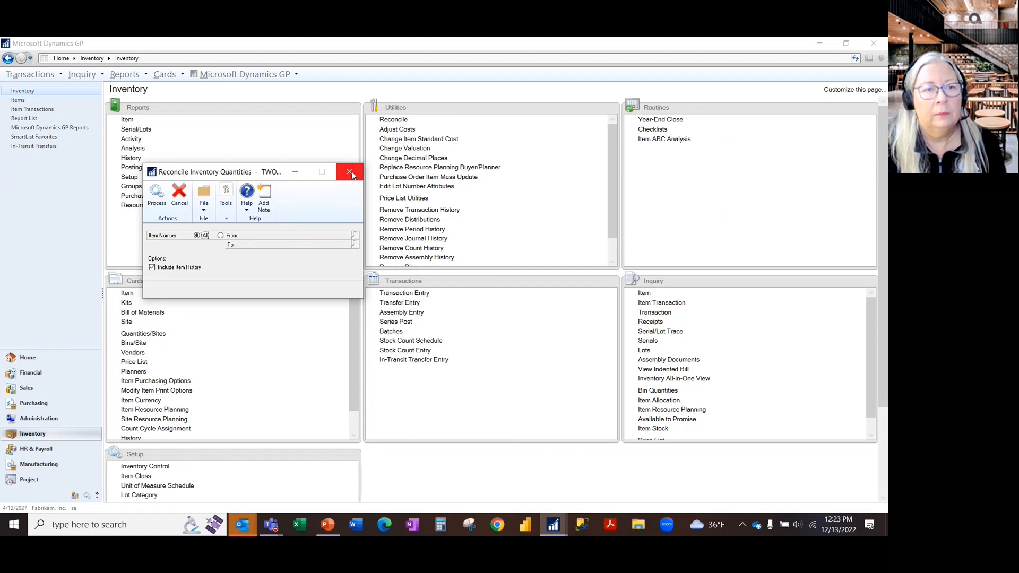
- Close the Reconcile Inventory Quantities window, reopen it for a look, close it again, and switch to the PowerPoint slide show
click(350, 173)
click(391, 119)
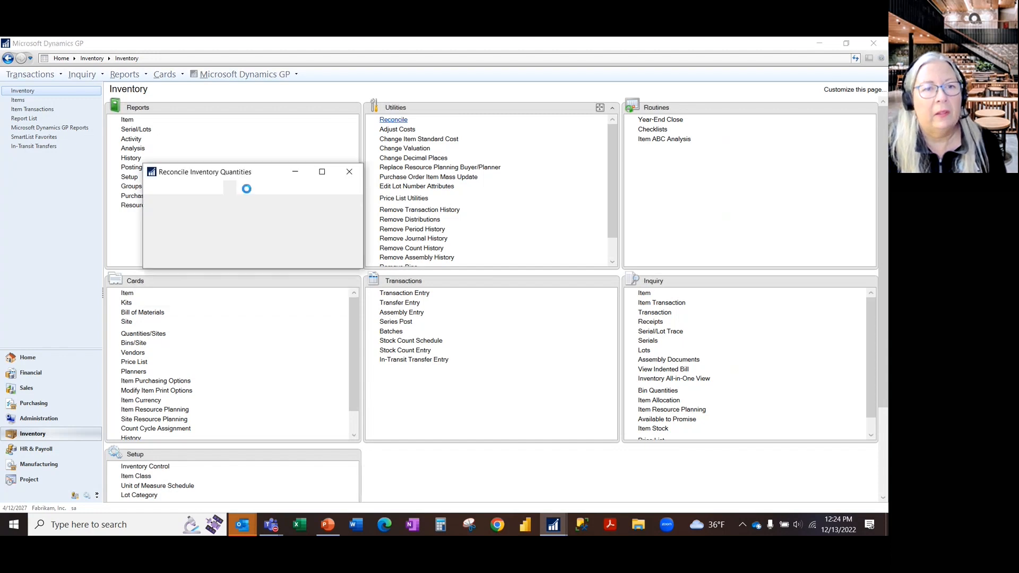
click(350, 173)
key(alt+Tab)
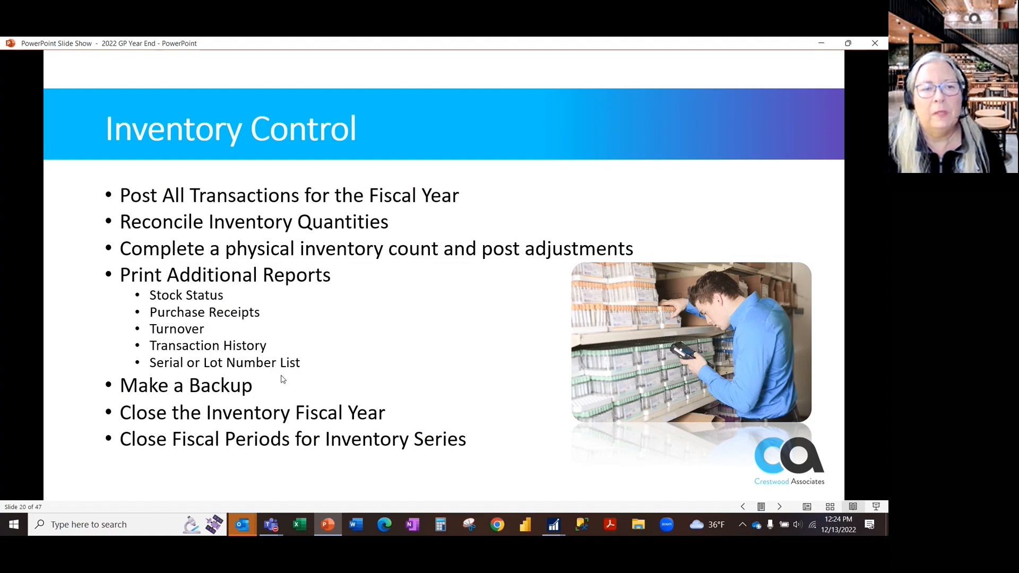
- Switch to Microsoft Dynamics GP and examine which report types Inventory Analysis Reports offers, then close that window
key(alt+Tab)
click(133, 149)
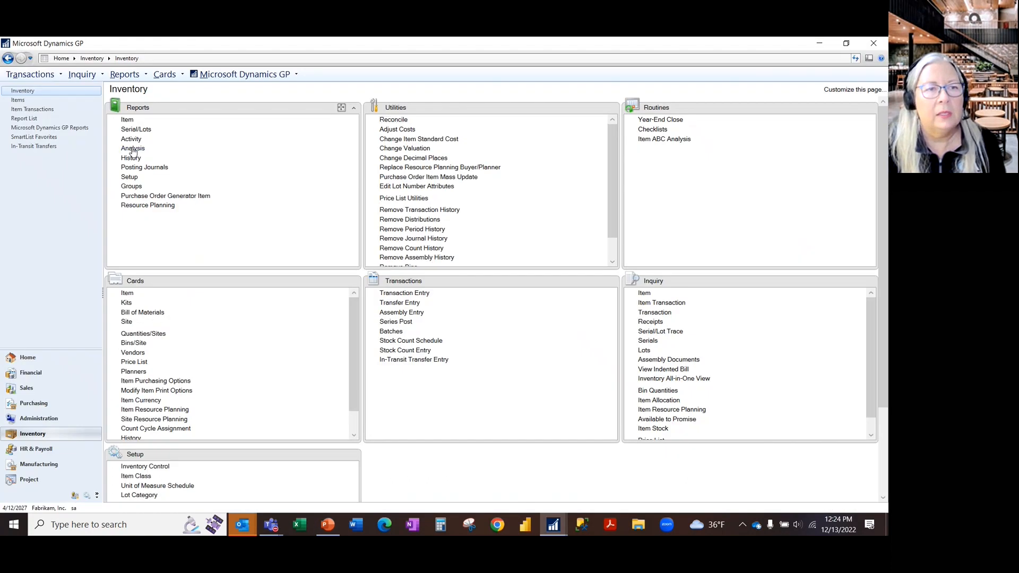
click(237, 207)
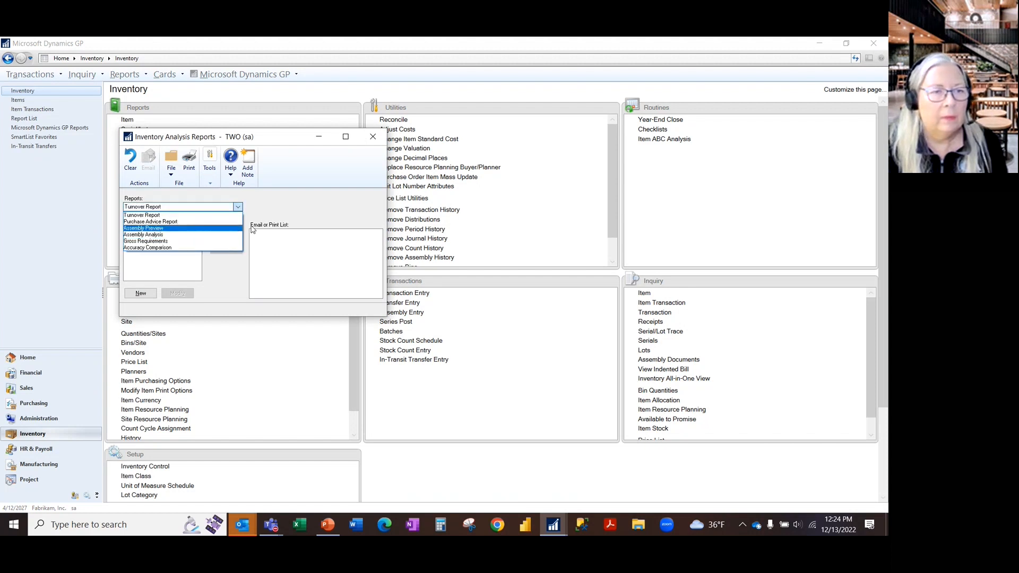
click(238, 211)
click(239, 207)
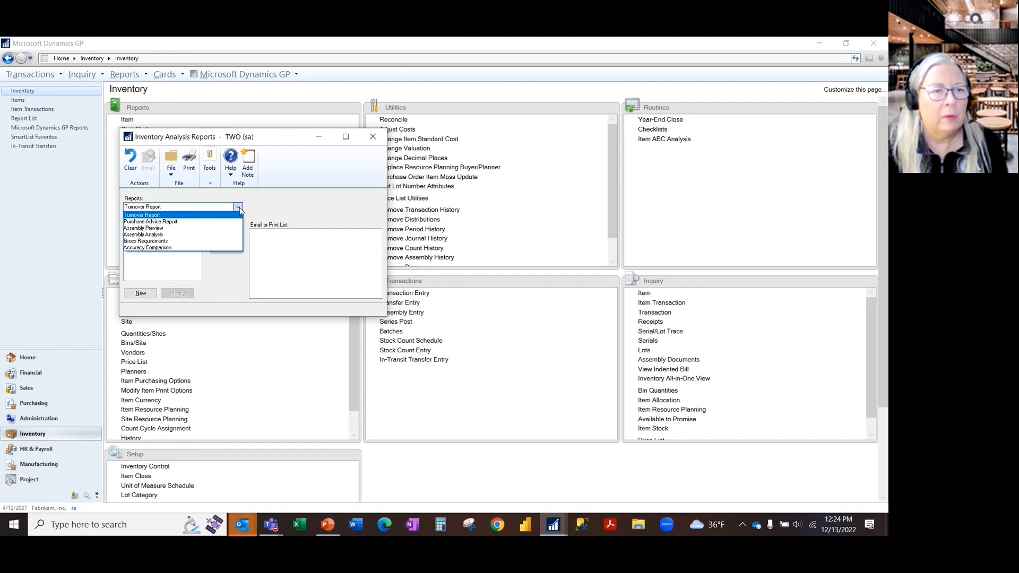
click(240, 210)
click(373, 137)
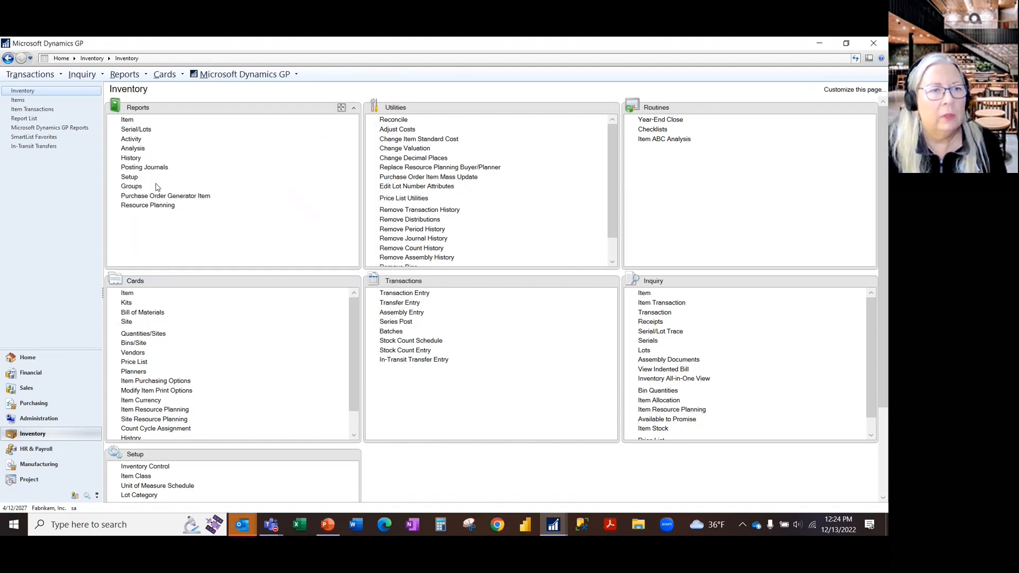
click(134, 149)
click(219, 207)
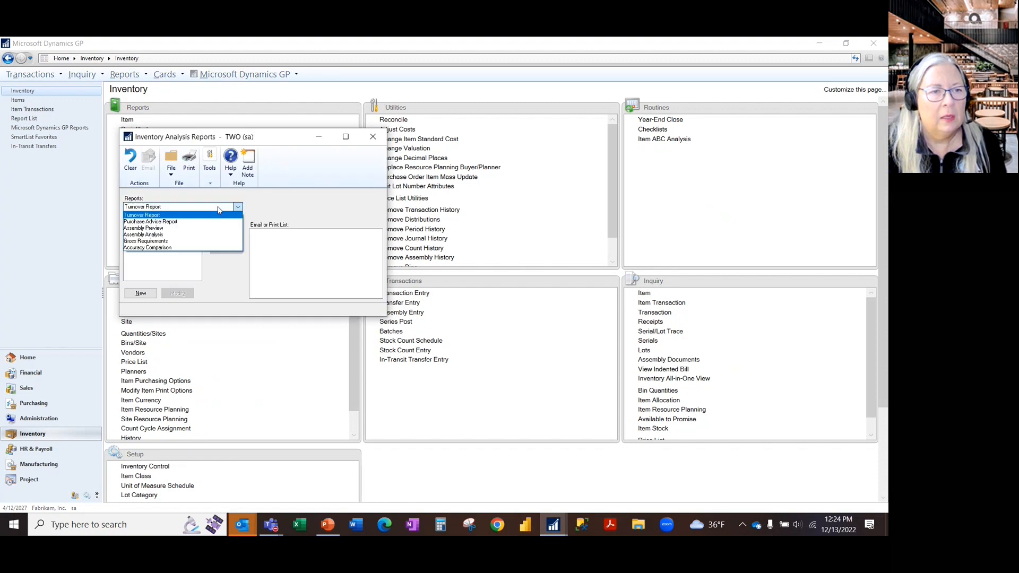
click(375, 138)
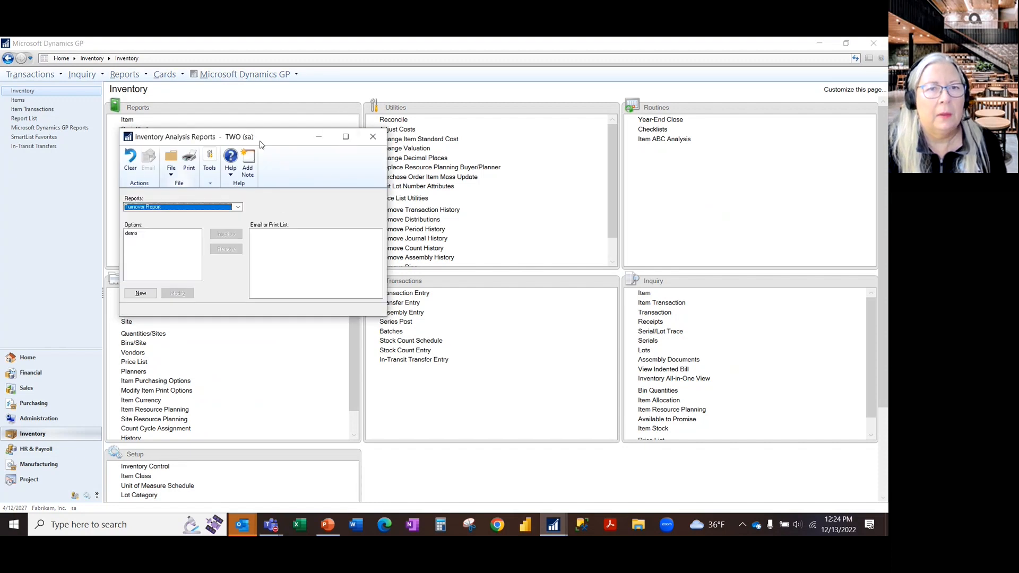
click(374, 137)
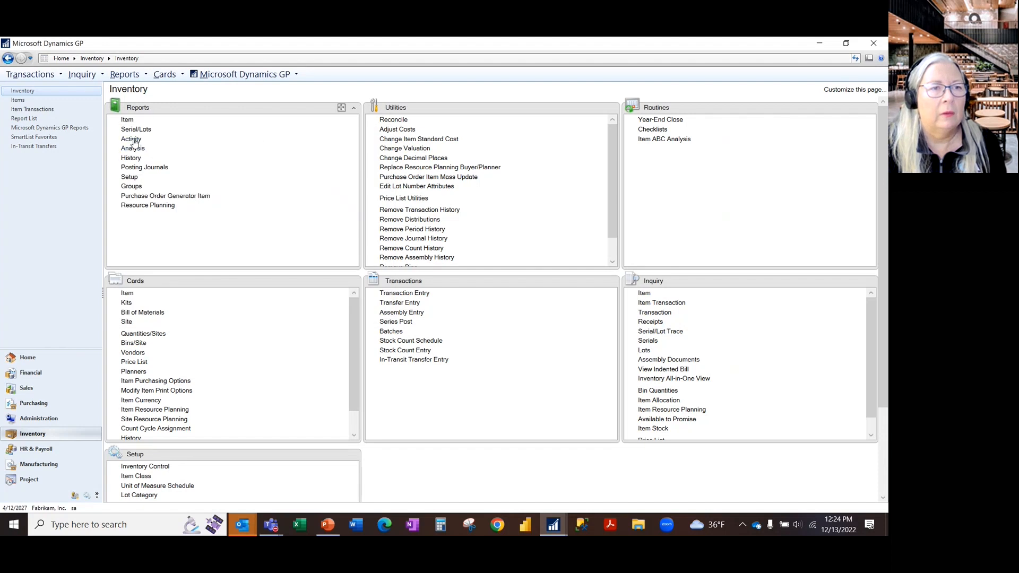
- Examine the report types offered in Inventory Activity Reports, close the window, and switch to the PowerPoint slide show
click(133, 139)
click(233, 207)
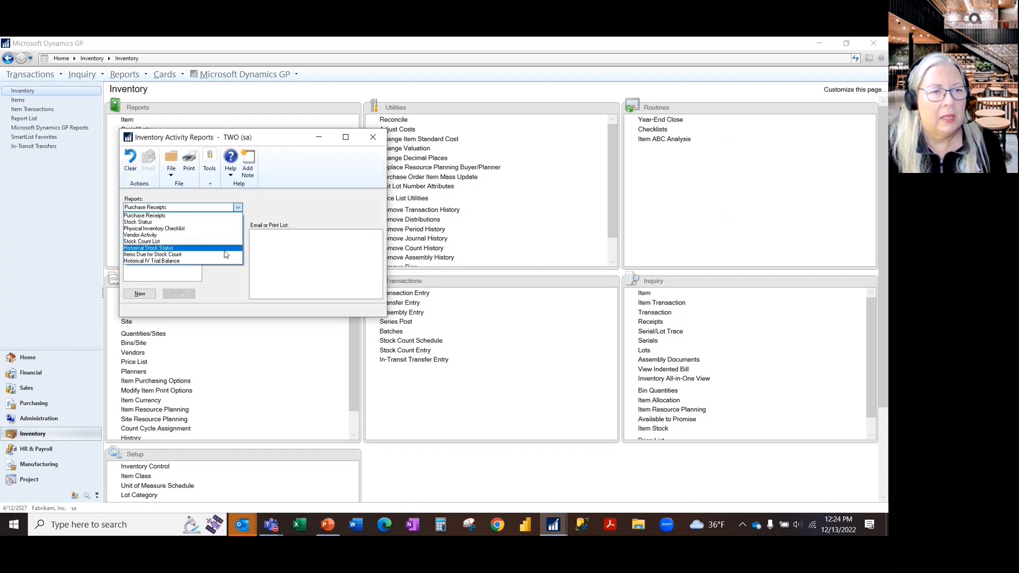
click(339, 188)
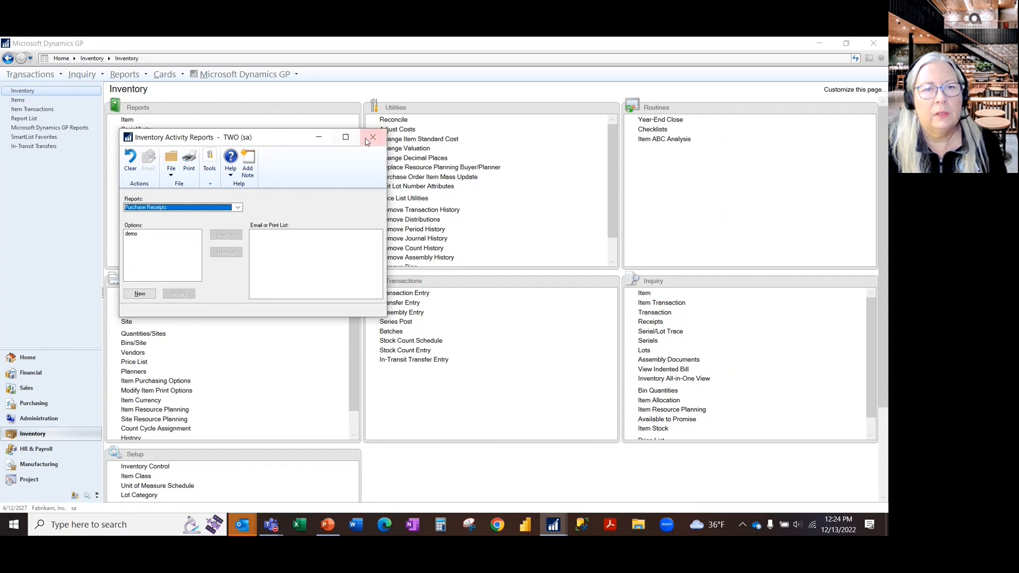
click(373, 137)
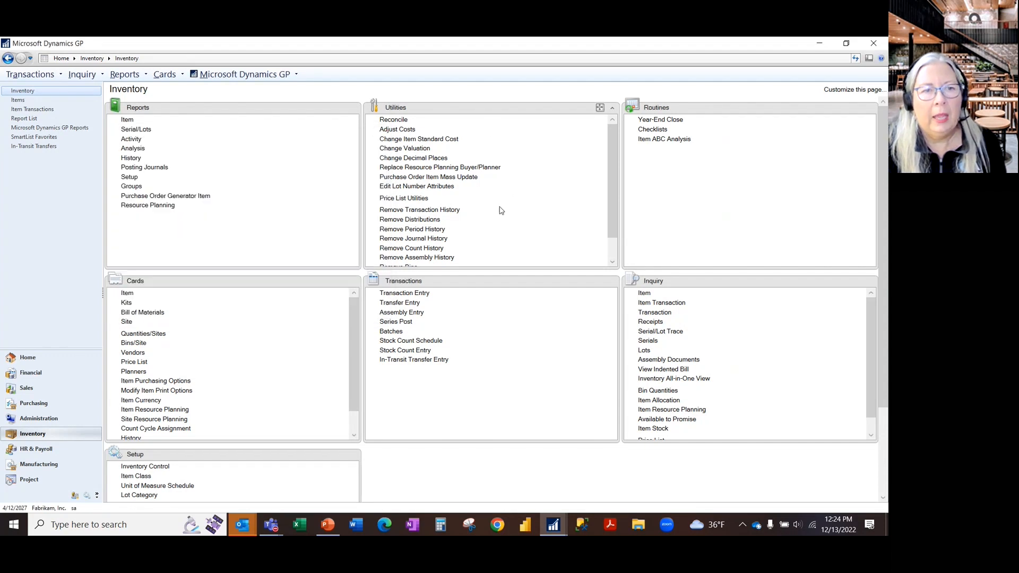
key(alt+Tab)
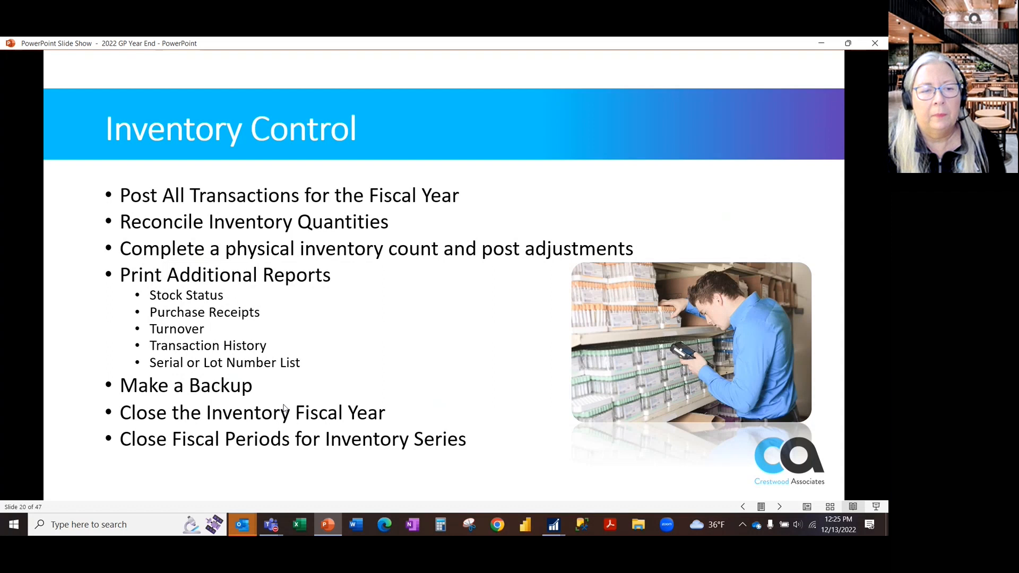
- Switch to Microsoft Dynamics GP and process the Inventory Year-End Closing with all Remove and Update options left cleared
key(alt+Tab)
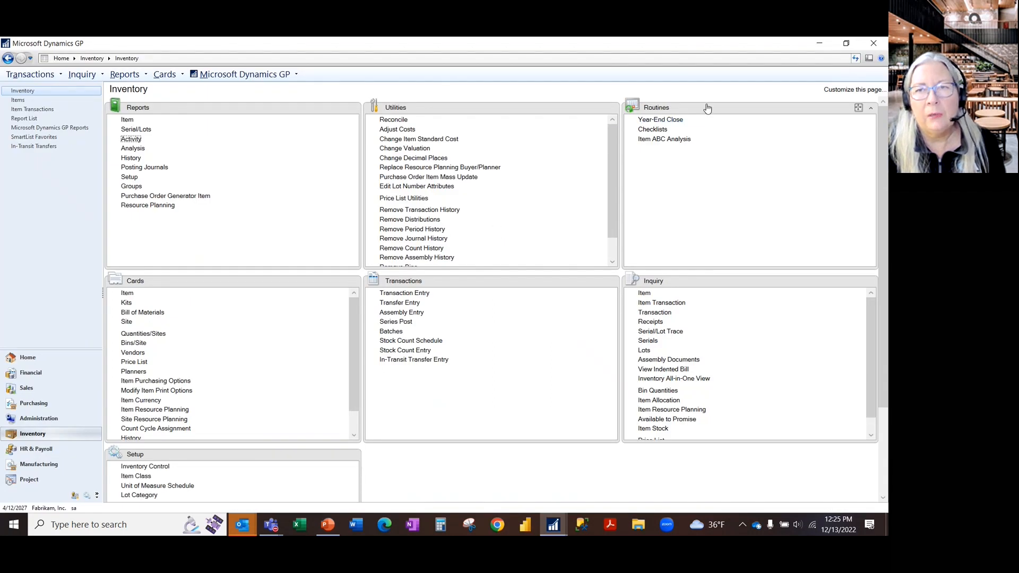
click(676, 121)
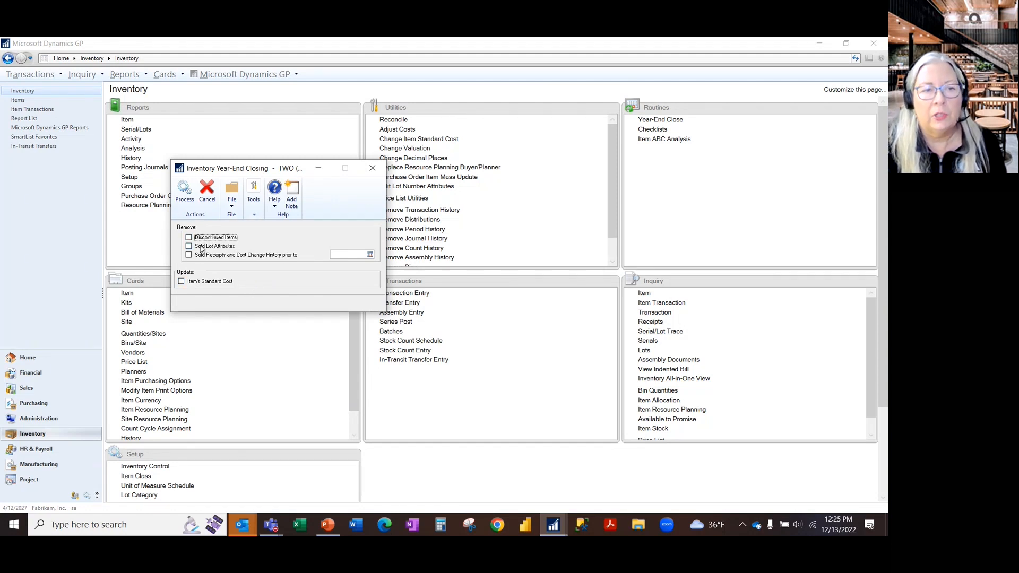
click(185, 192)
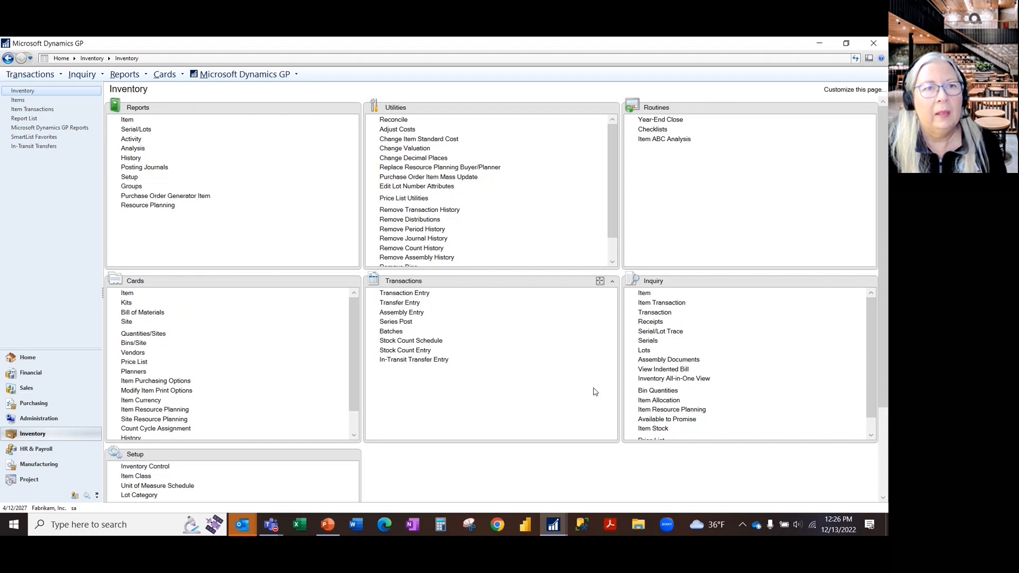
- Check the Process Monitor for running processes, close it, and switch to the PowerPoint slide show
click(248, 75)
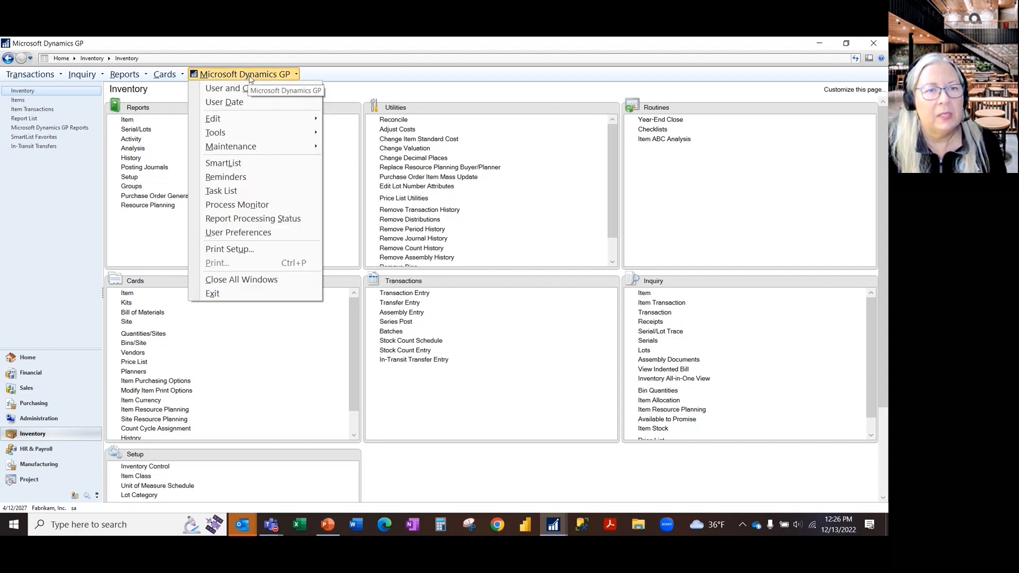
click(237, 206)
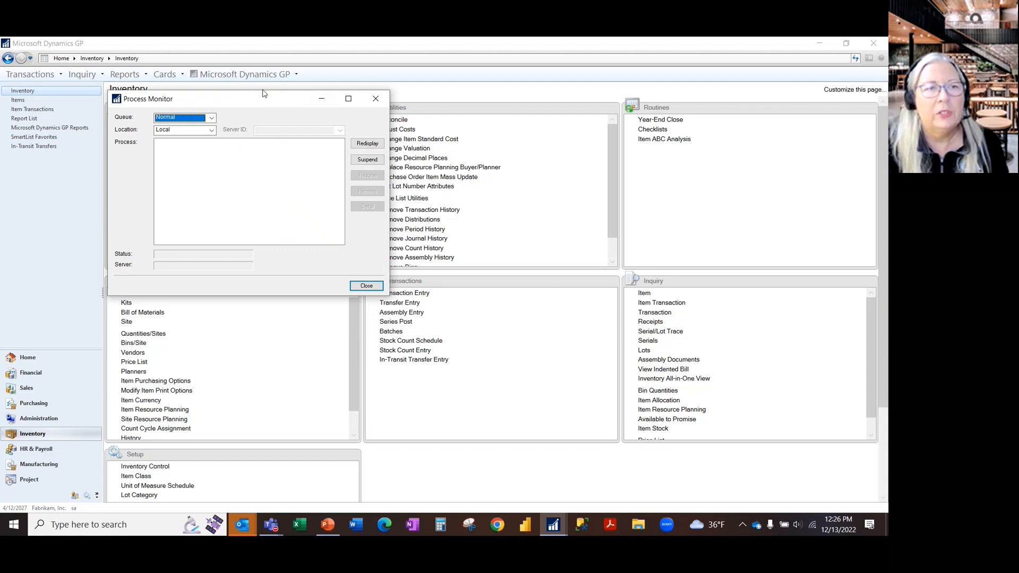
click(245, 75)
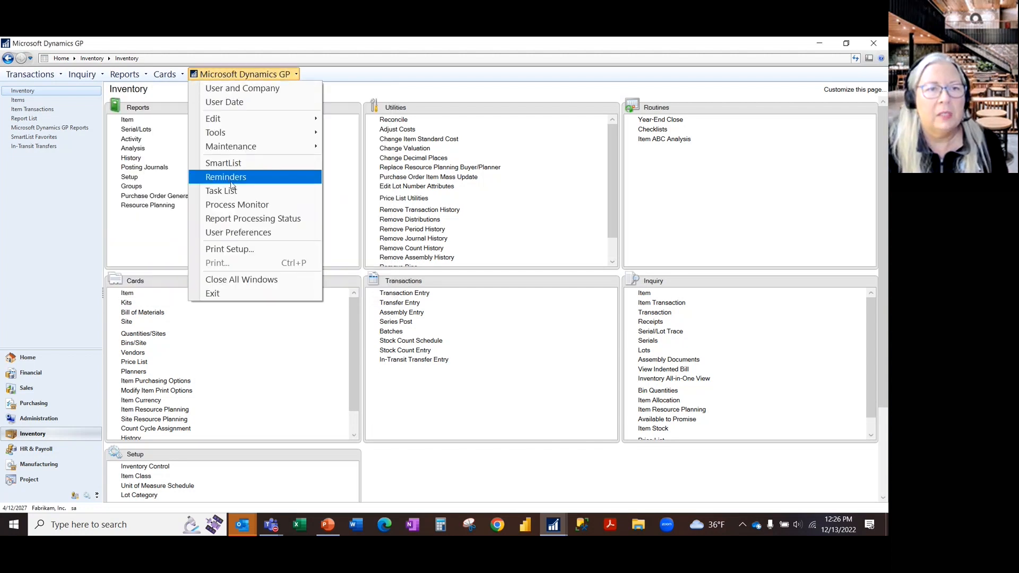
click(238, 206)
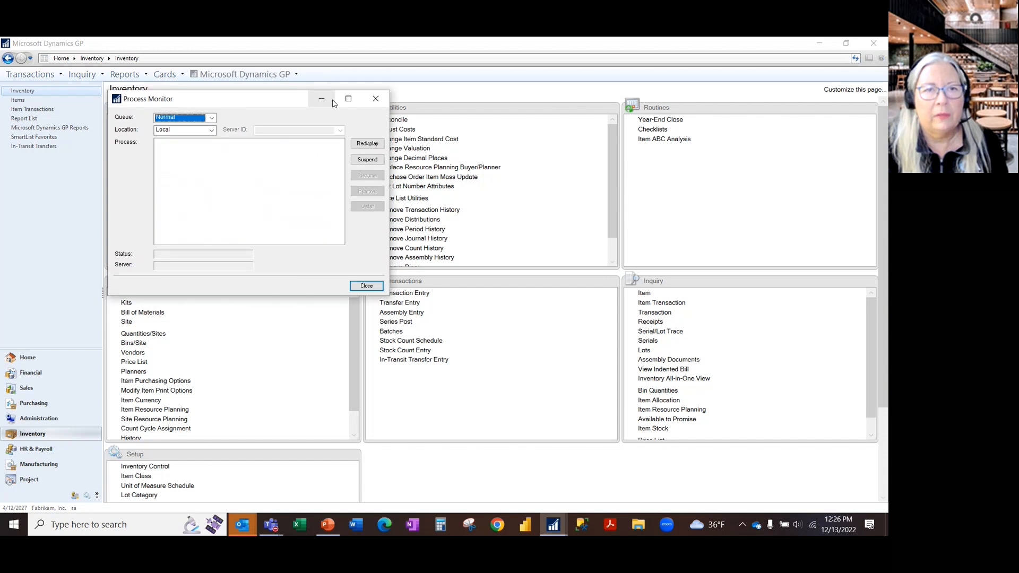
click(376, 99)
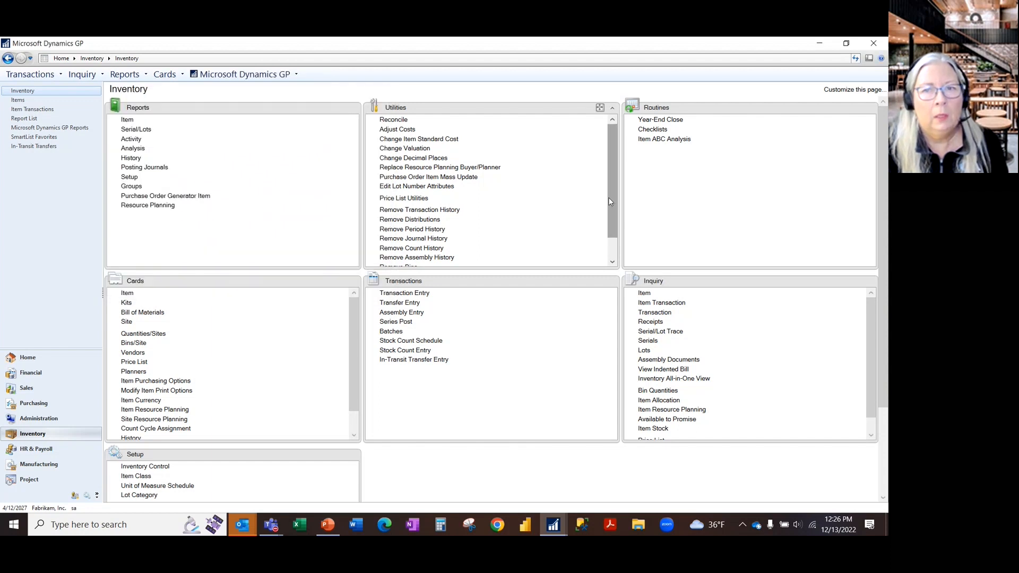
key(alt+Tab)
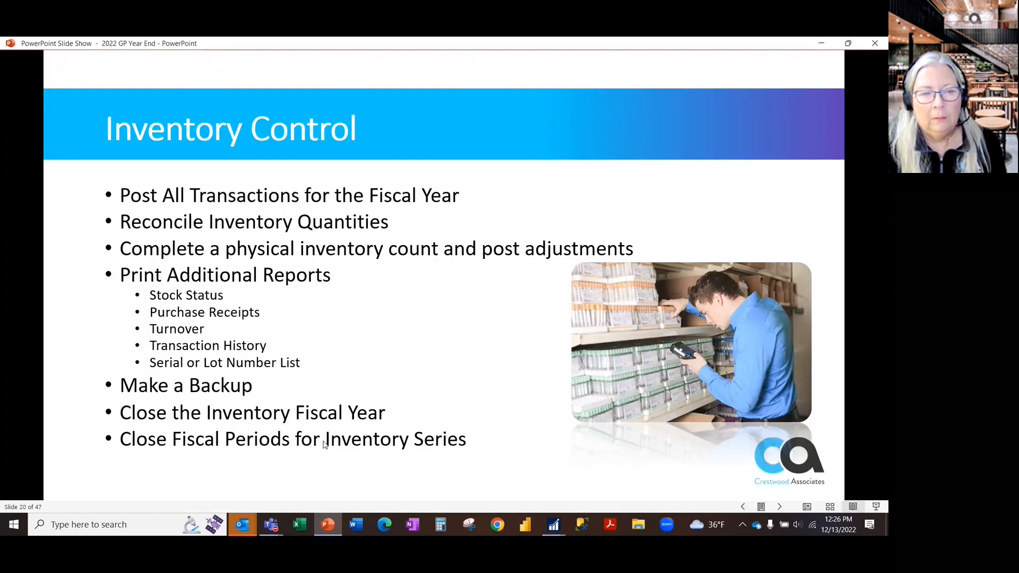
- Switch to Microsoft Dynamics GP, view fiscal year 2028 in the company's Fiscal Periods Setup, check the available years, and close the window
key(alt+Tab)
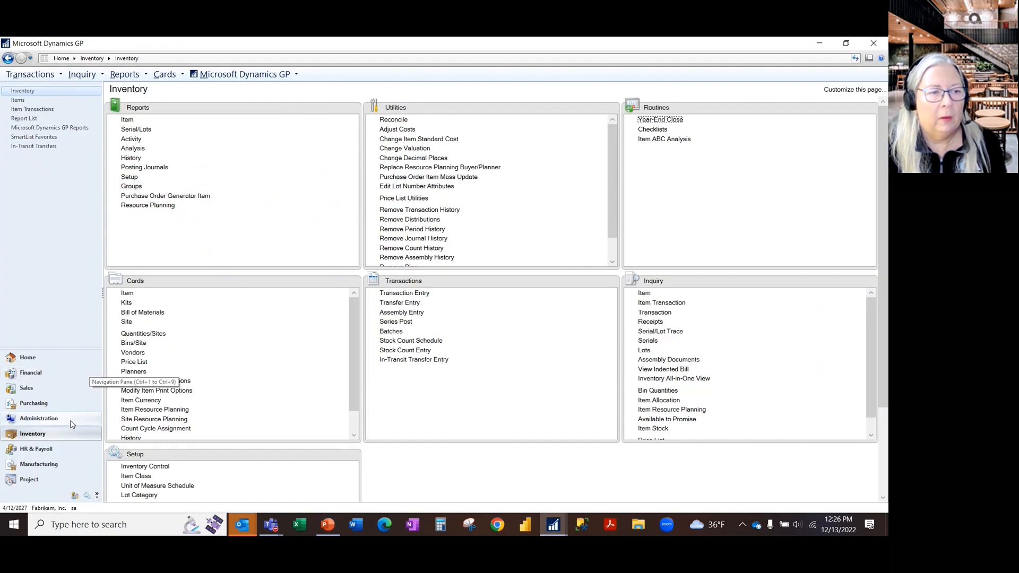
click(39, 418)
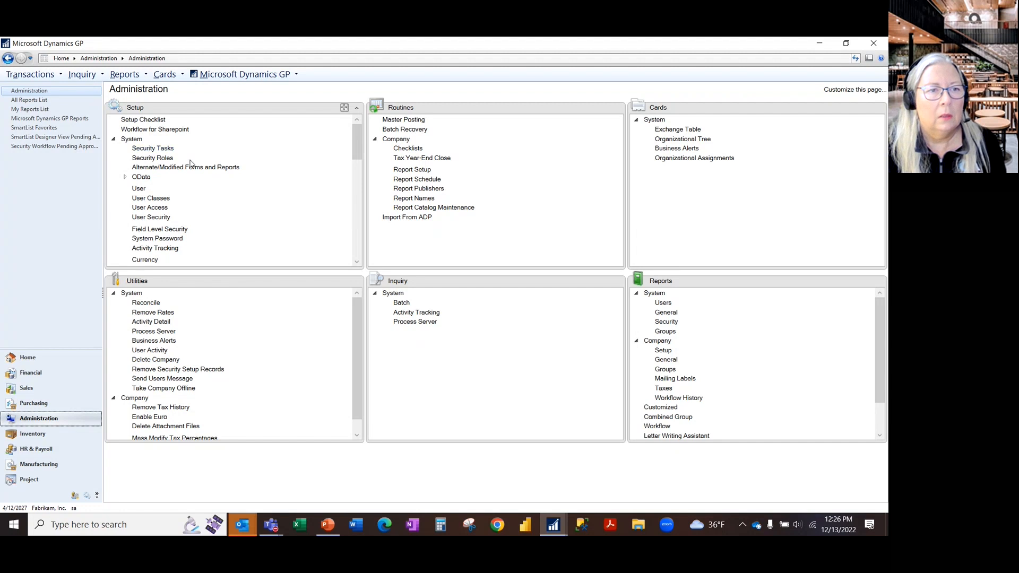
click(113, 139)
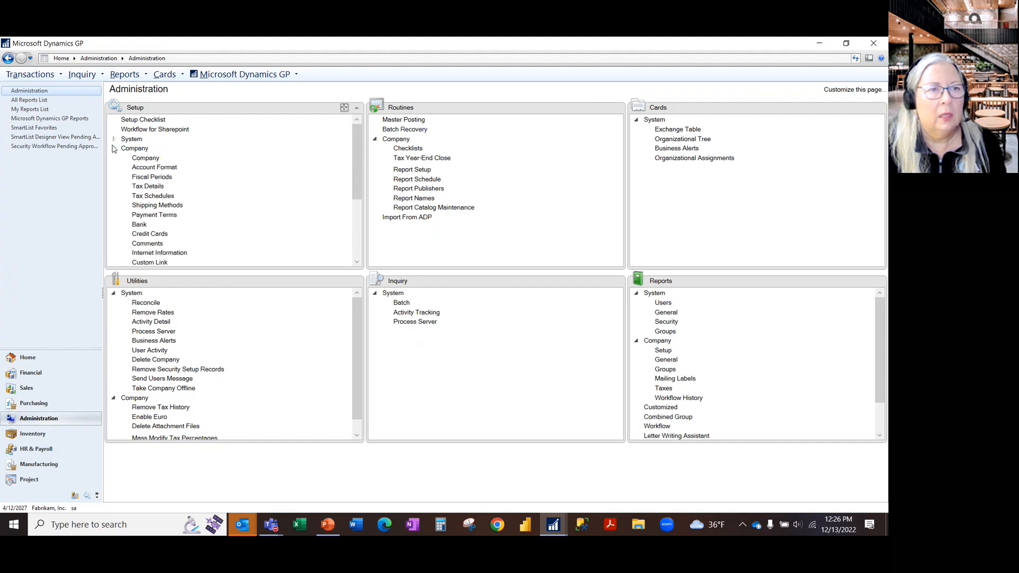
click(157, 178)
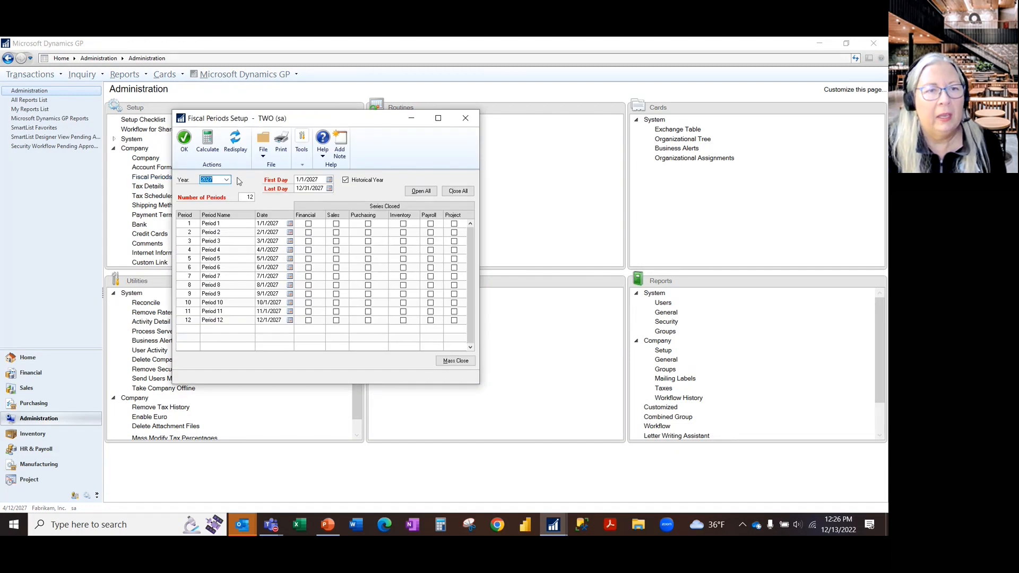
click(226, 179)
click(207, 194)
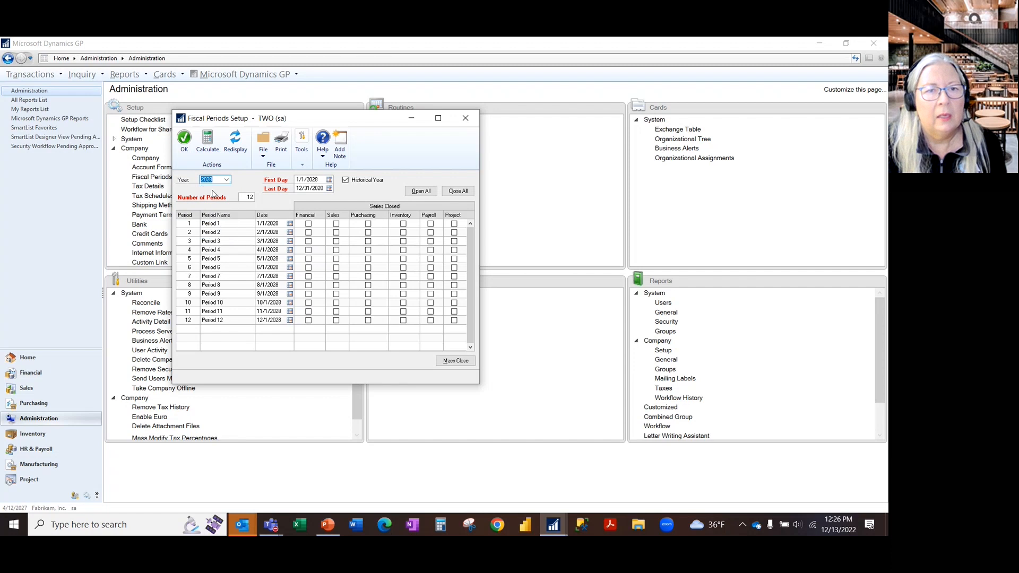
click(226, 179)
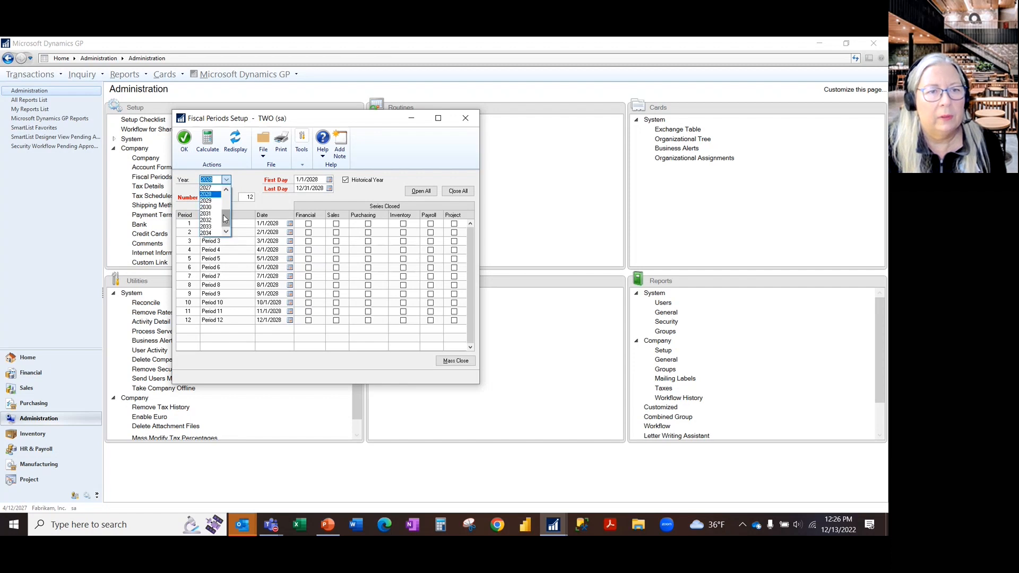
click(215, 234)
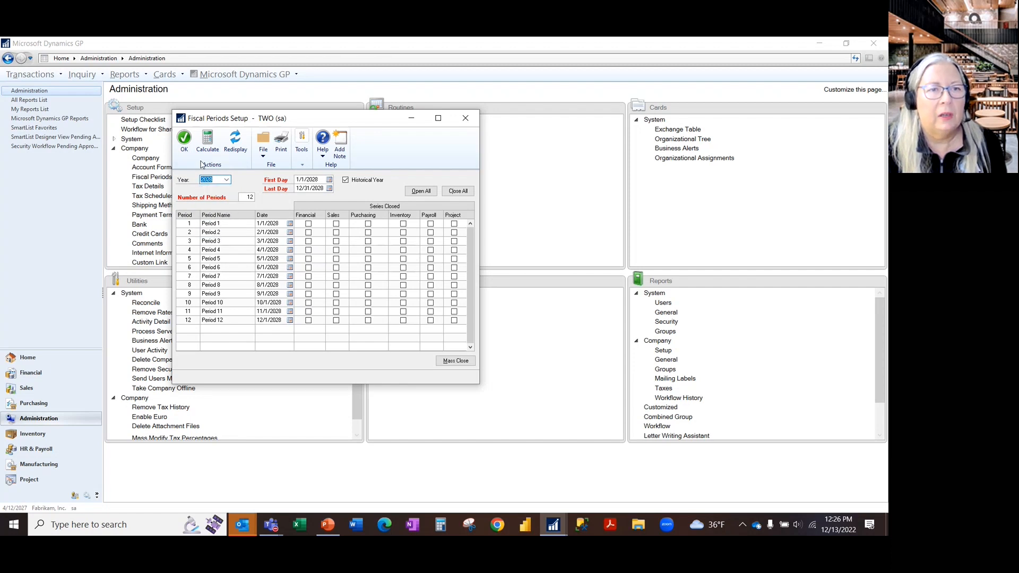
click(184, 139)
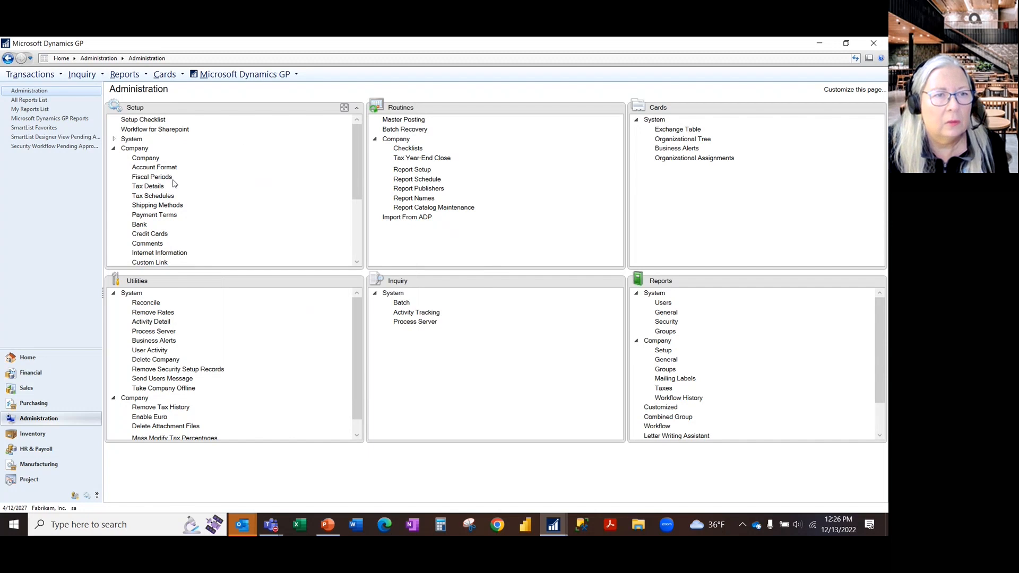
- Reopen the company's Fiscal Periods Setup, enter 2035 as the year, and calculate its fiscal periods
click(165, 181)
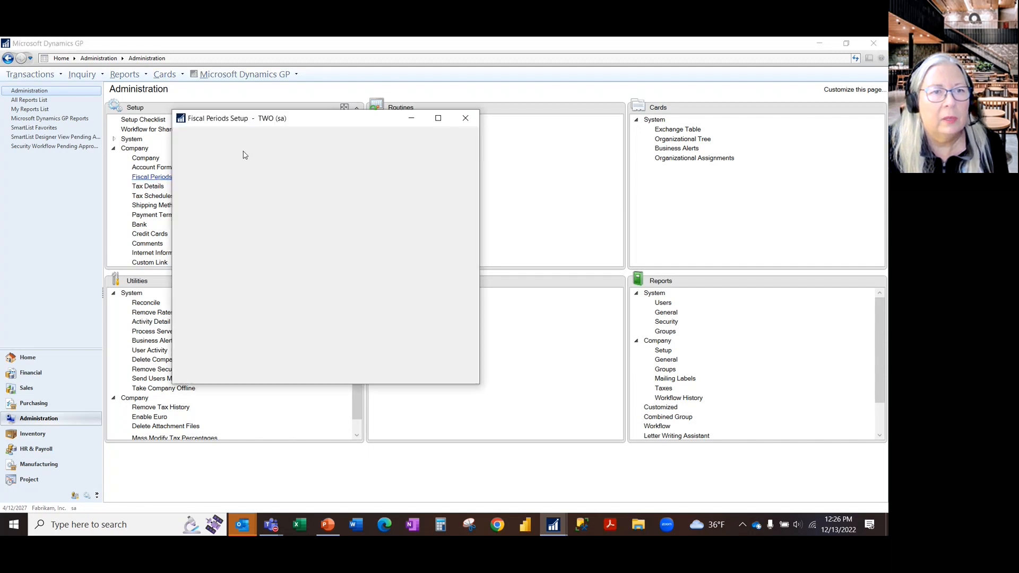
click(226, 181)
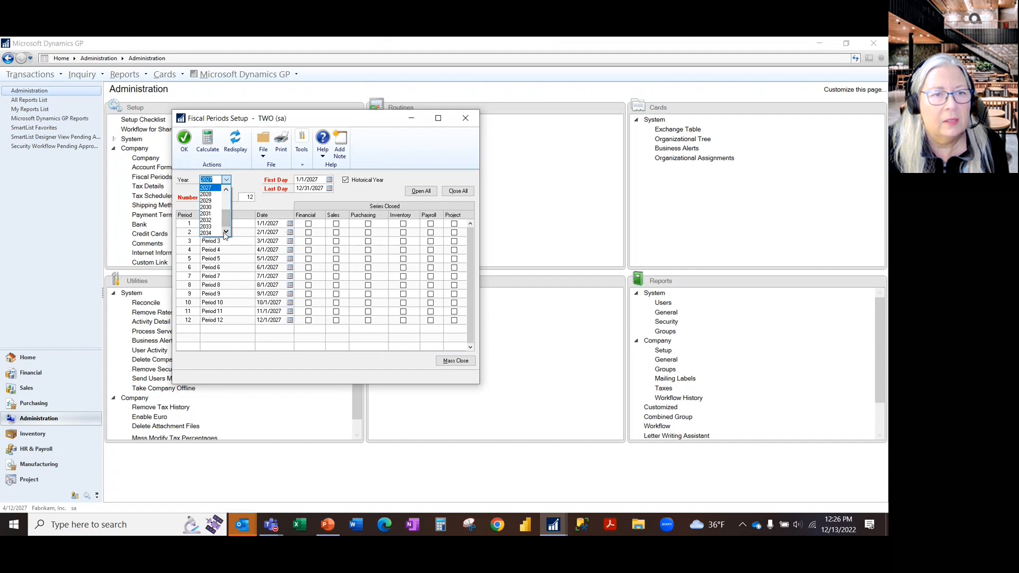
scroll(198, 180, up, 4)
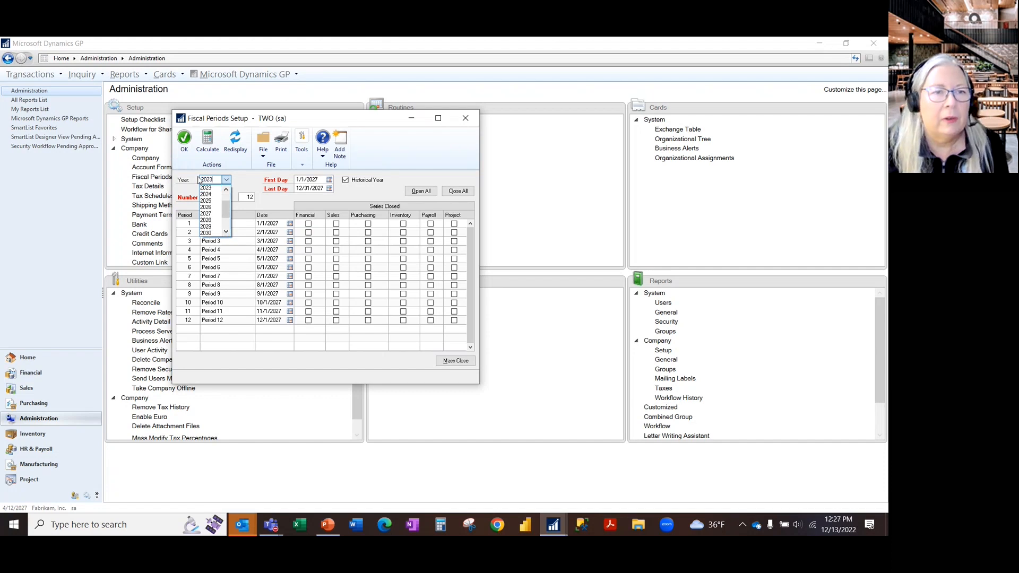
scroll(198, 181, up, 3)
text(35)
key(Tab)
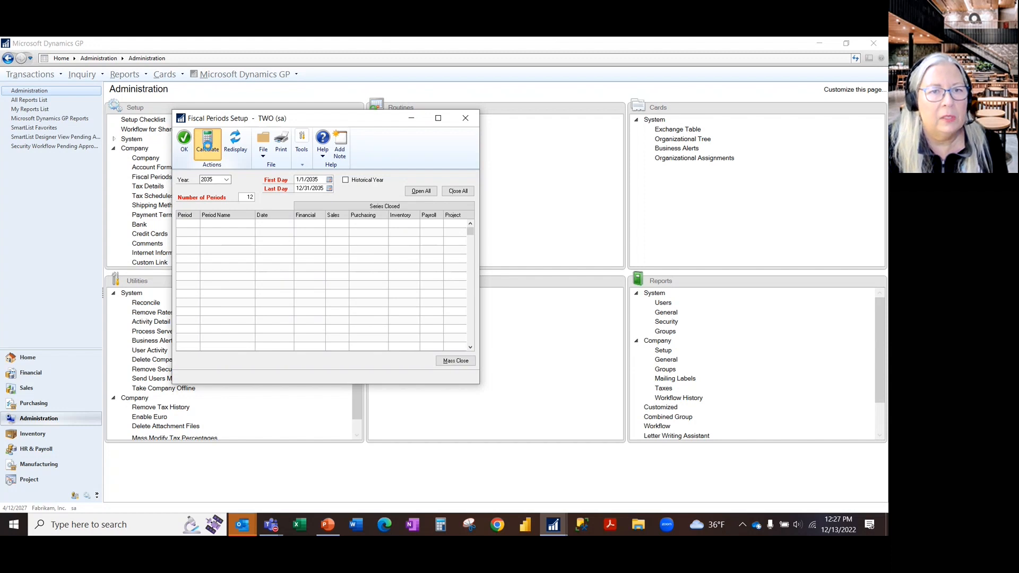
click(208, 144)
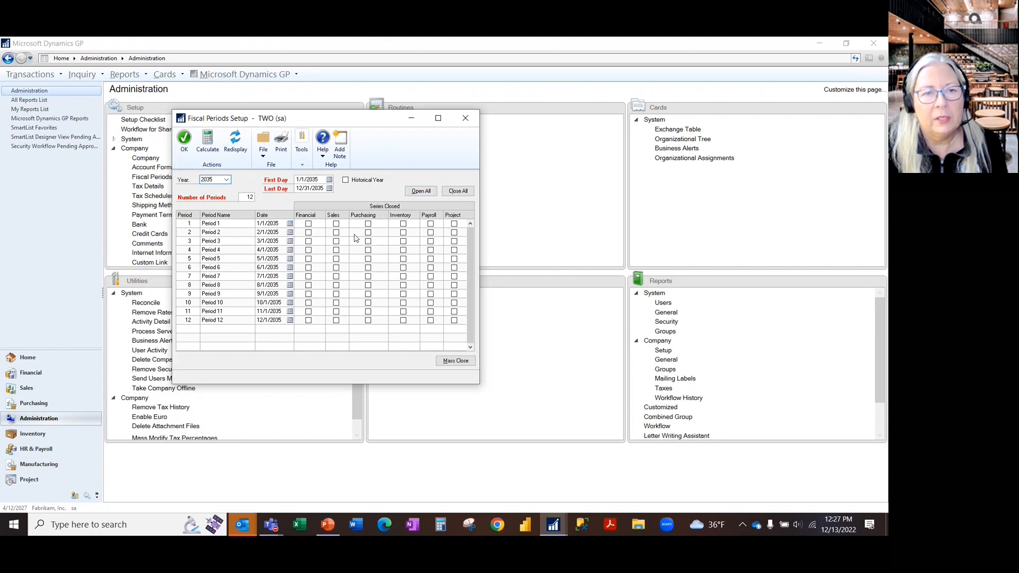
- Mark all 2035 fiscal periods as closed for every series, and reopen Period 1 for all six series
click(459, 191)
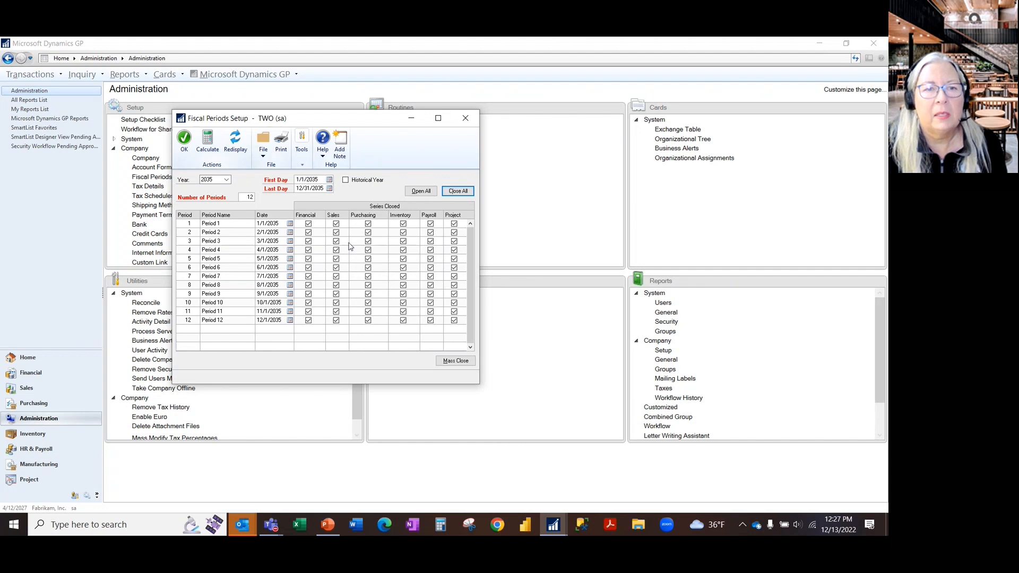
click(309, 224)
click(336, 224)
click(367, 224)
click(402, 223)
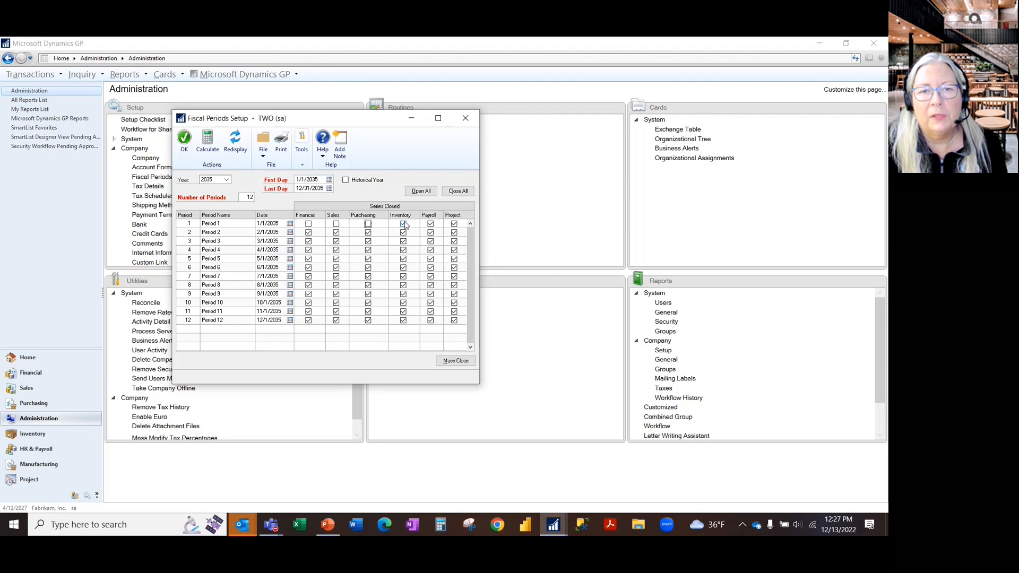
click(431, 224)
click(453, 224)
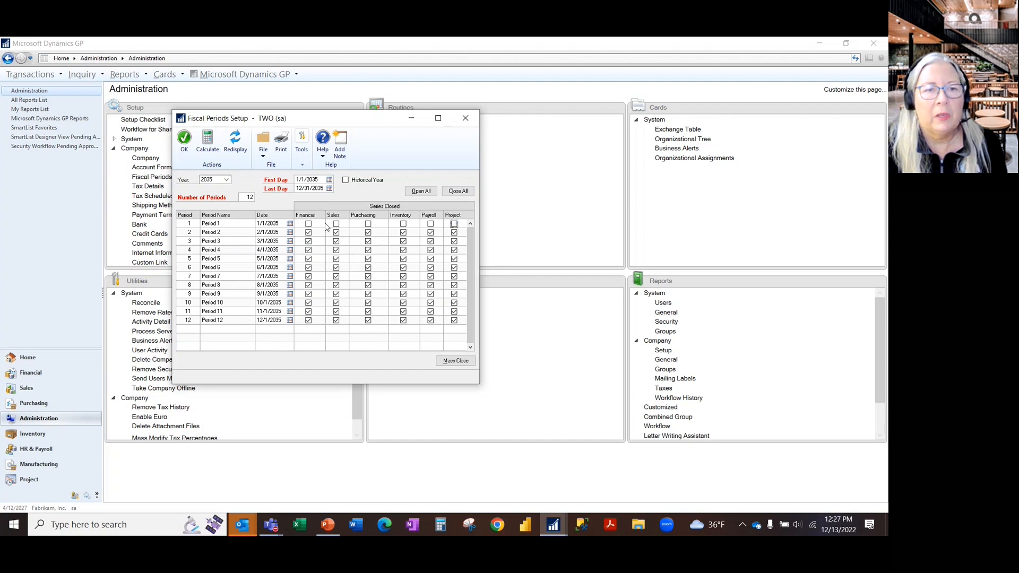
- Mark Period 1 of 2035 as closed again for all six series and close Fiscal Periods Setup
click(308, 224)
click(336, 224)
click(368, 224)
click(403, 224)
click(430, 224)
click(454, 224)
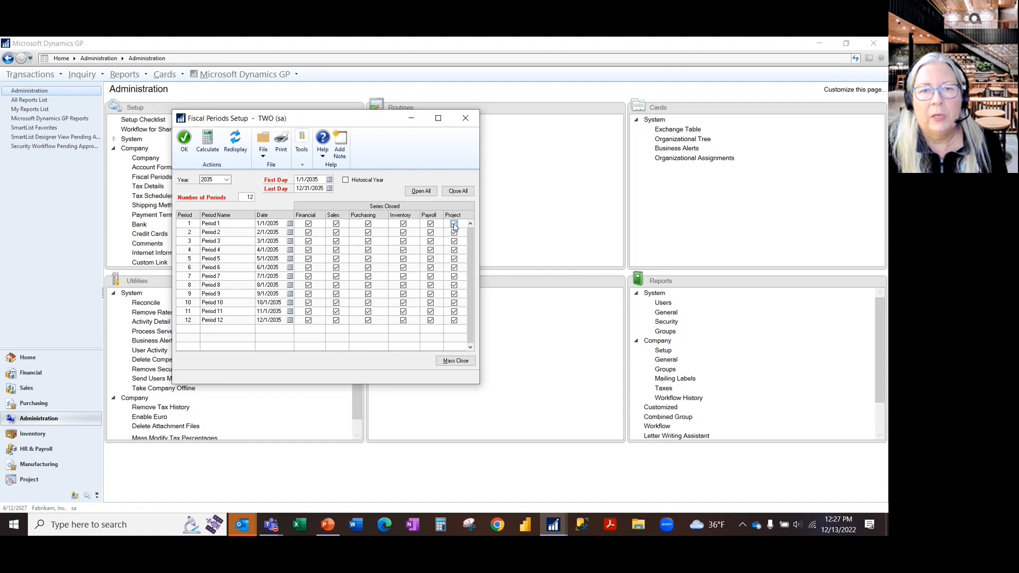
click(465, 118)
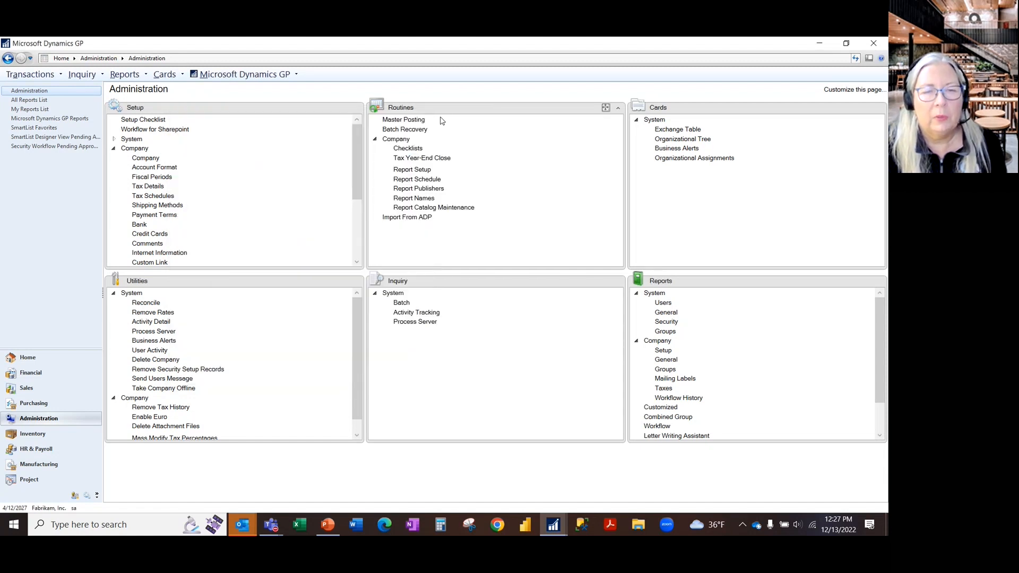
- Check the Inventory Control slide in PowerPoint, return to Microsoft Dynamics GP, and view fiscal year 2022 in the company's Fiscal Periods Setup
key(alt+Tab)
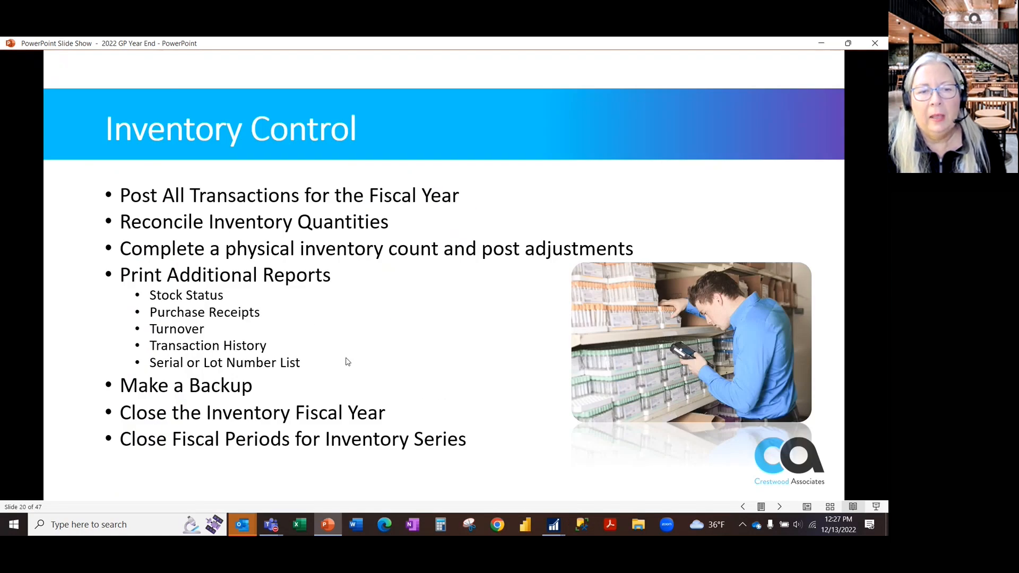
key(alt+Tab)
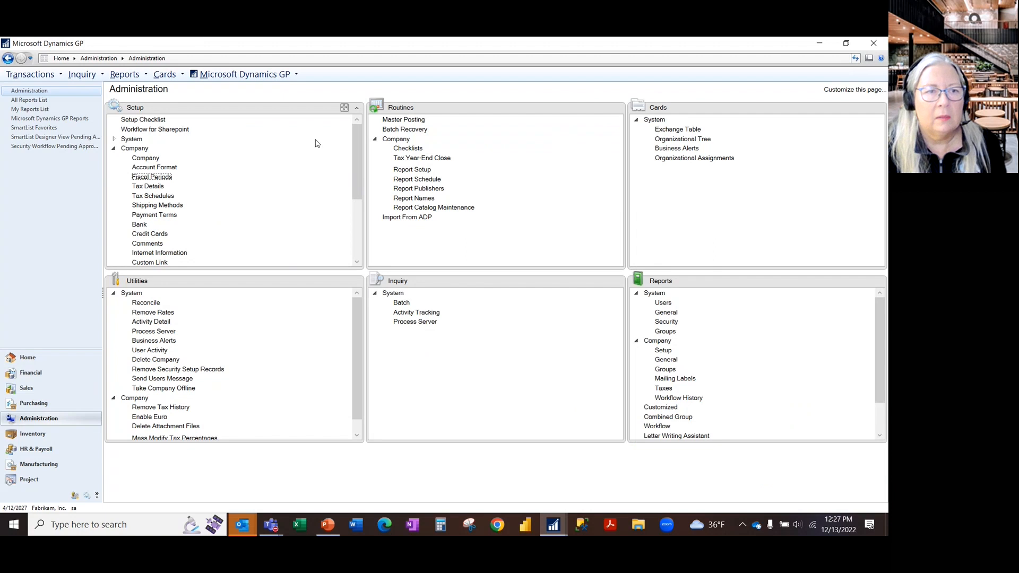
click(164, 178)
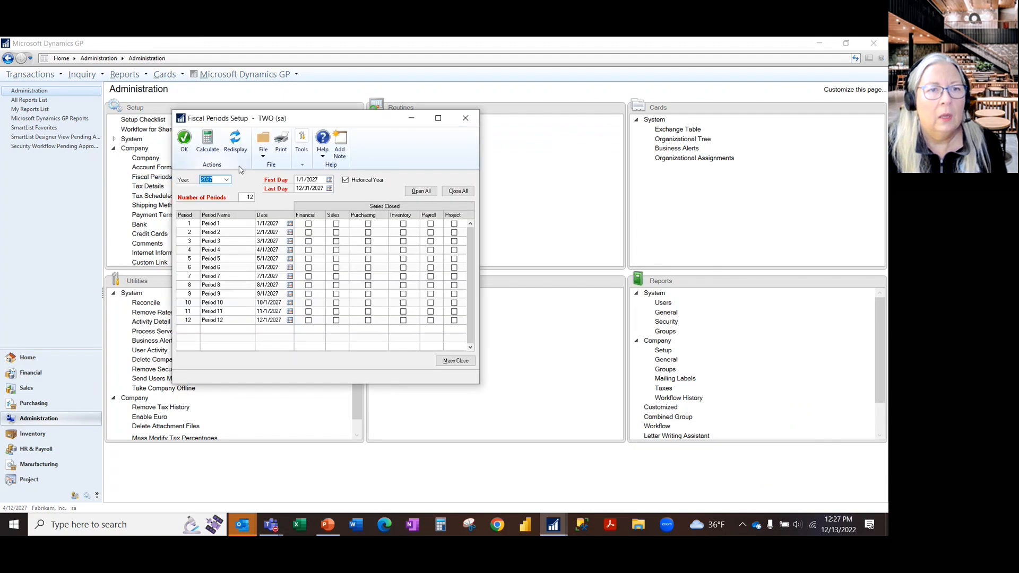
click(226, 180)
click(227, 192)
click(226, 193)
click(227, 192)
click(227, 192)
click(226, 193)
click(209, 194)
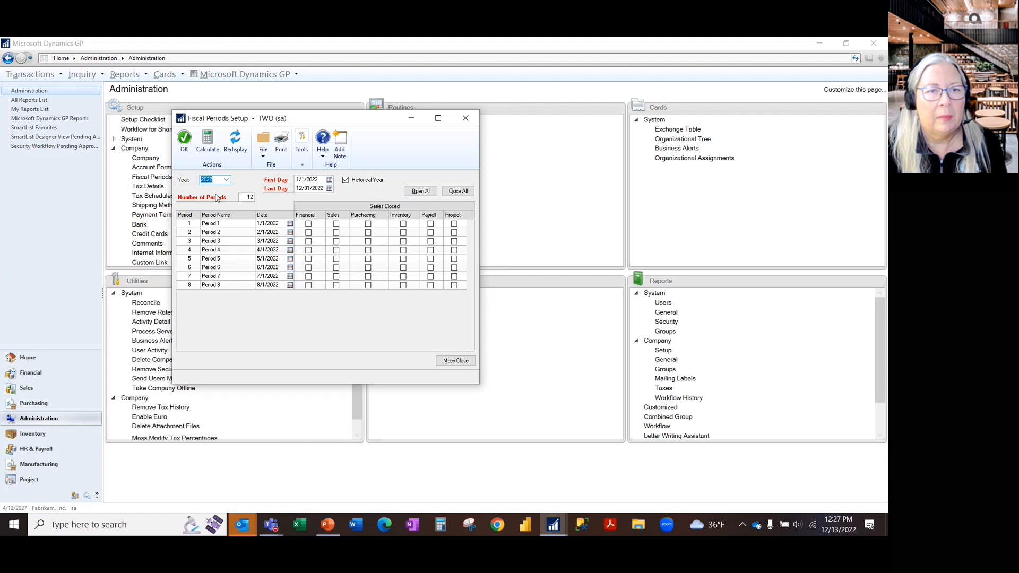
- Mark all 2022 fiscal periods as closed for every series, reopen them all, and accept the setup
click(457, 191)
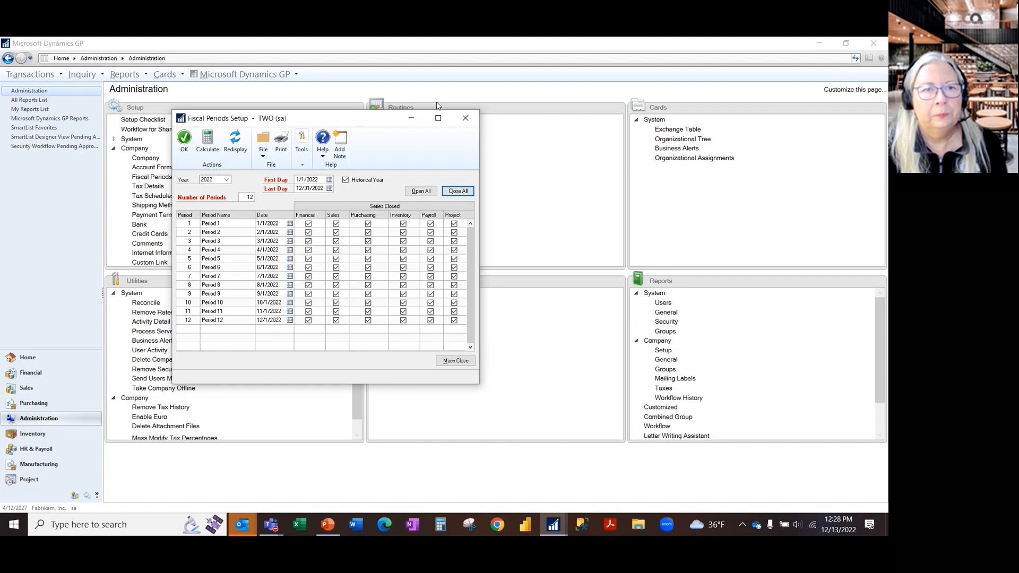
click(421, 191)
click(183, 140)
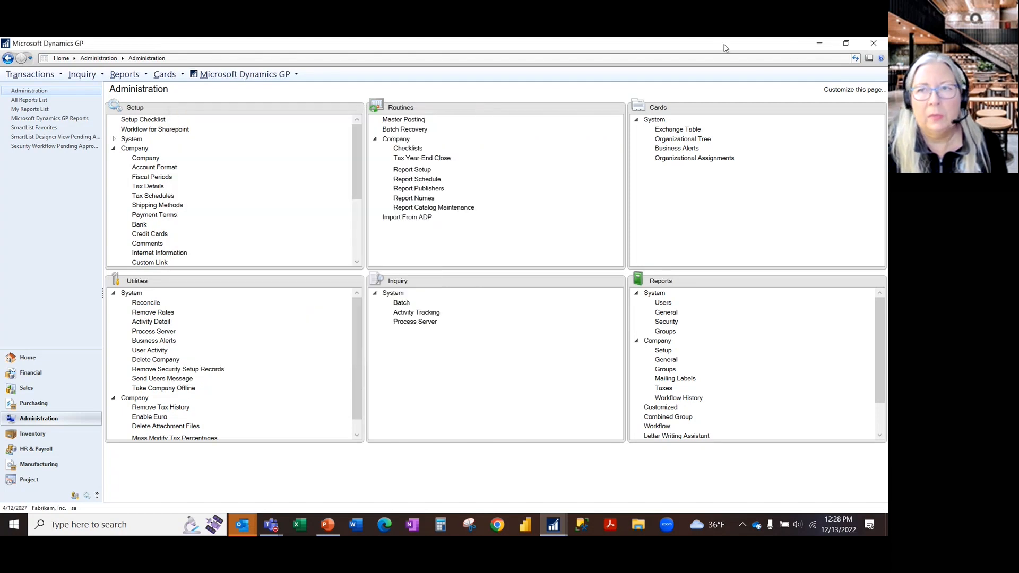
- Minimize Microsoft Dynamics GP to return to the PowerPoint slide show and advance to the Receivables Management slide
click(819, 44)
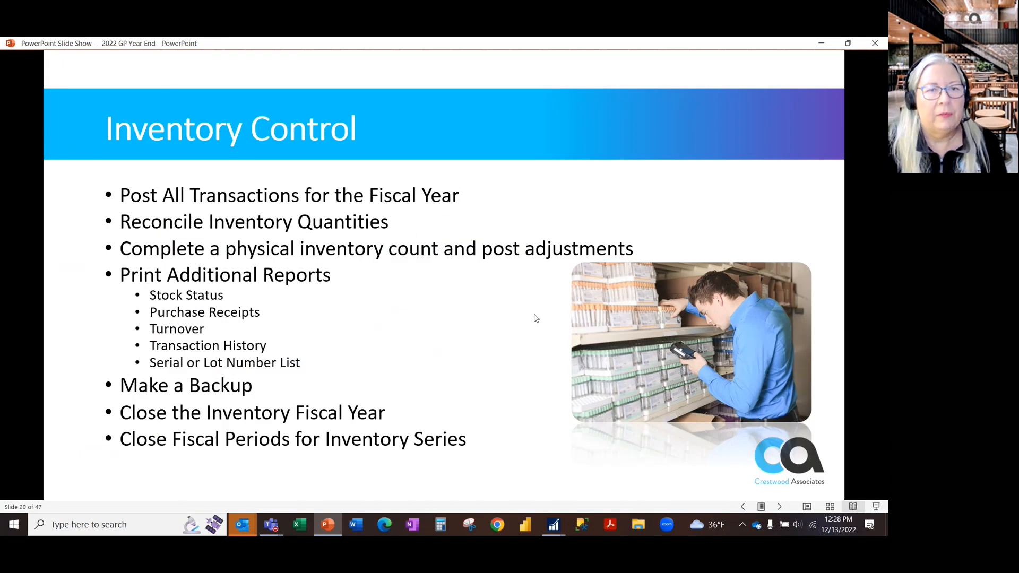
click(498, 289)
key(Left)
click(498, 289)
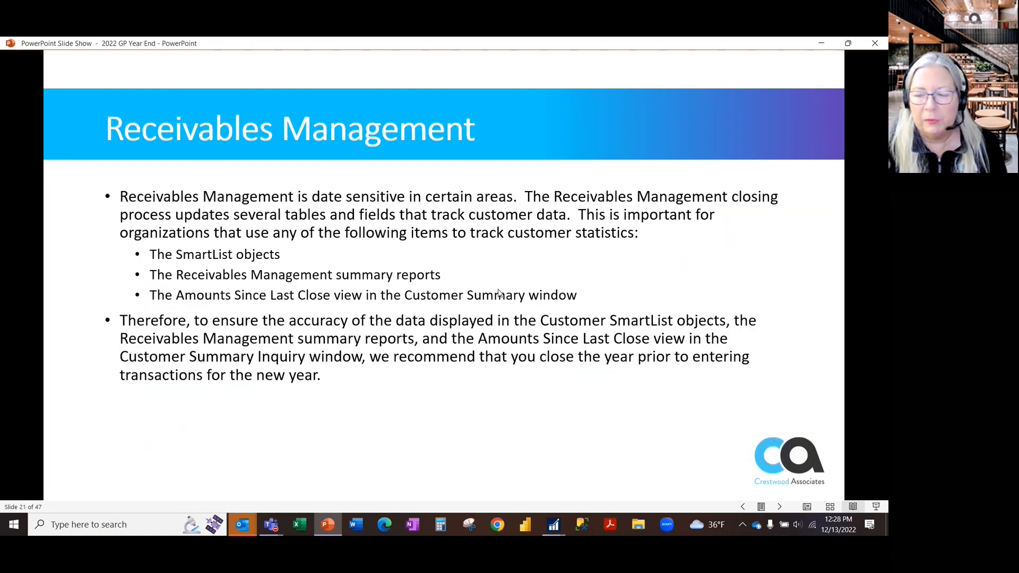
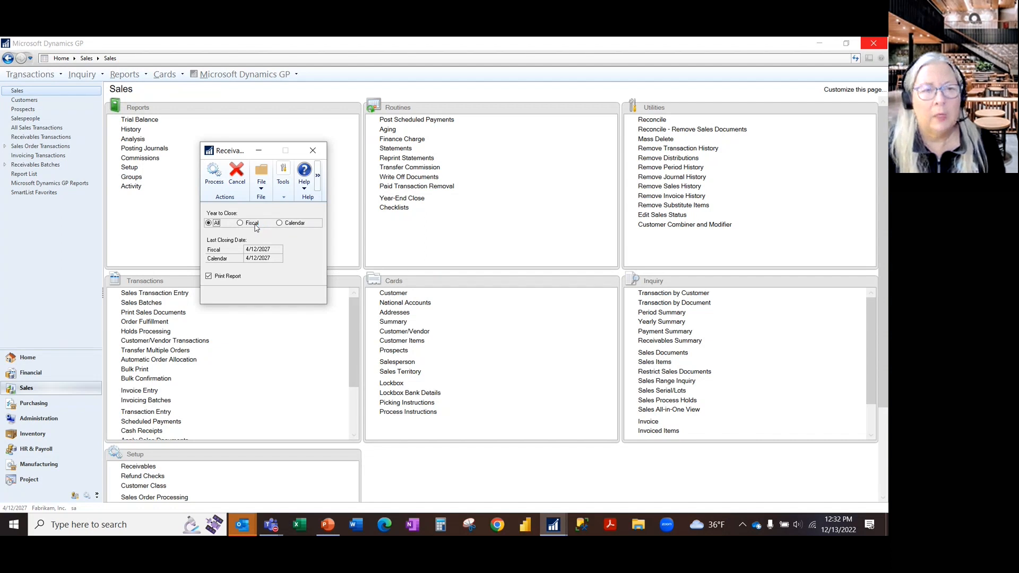
- Process the Receivables year-end close for All years and output the Year End Close Report to the screen
click(214, 175)
click(428, 307)
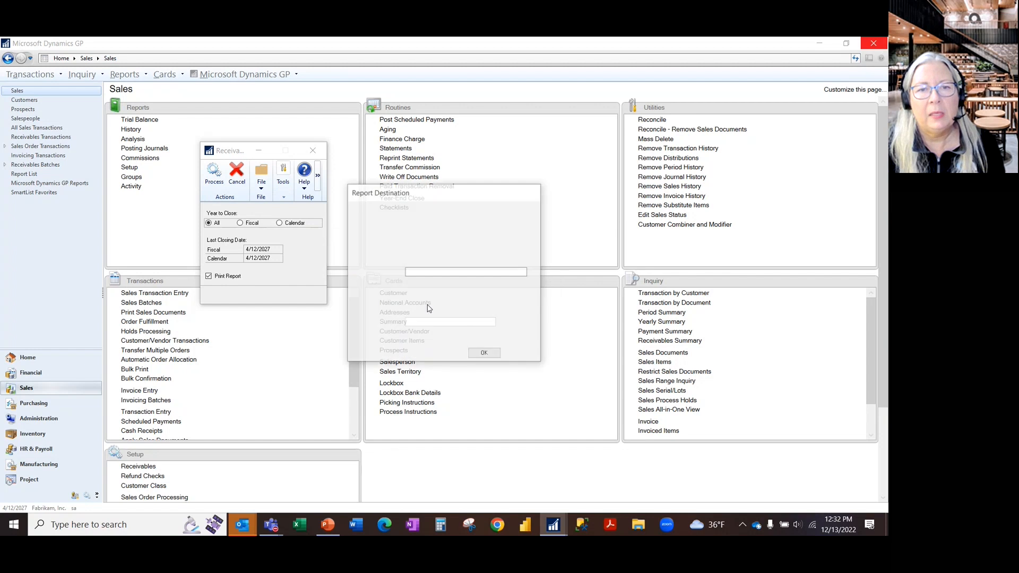
click(371, 286)
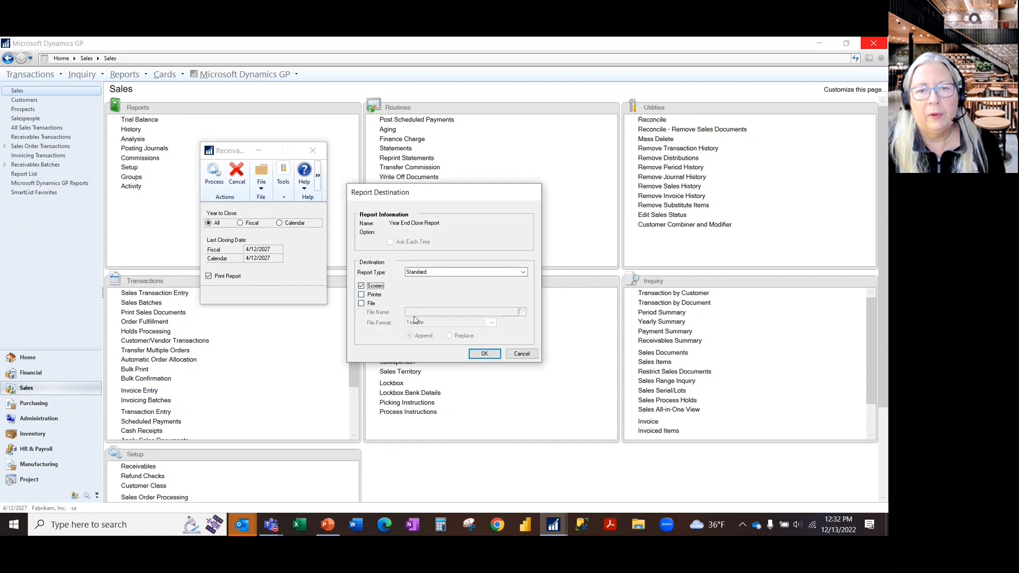
click(484, 353)
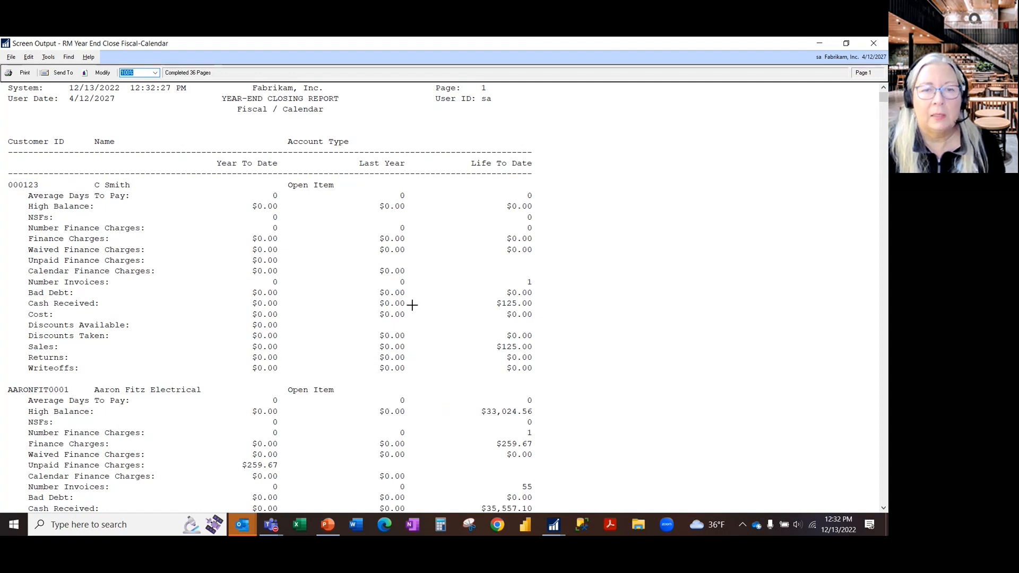
- Review the fiscal/calendar, salesperson and sales territory year-end closing reports, closing each one
scroll(496, 371, down, 8)
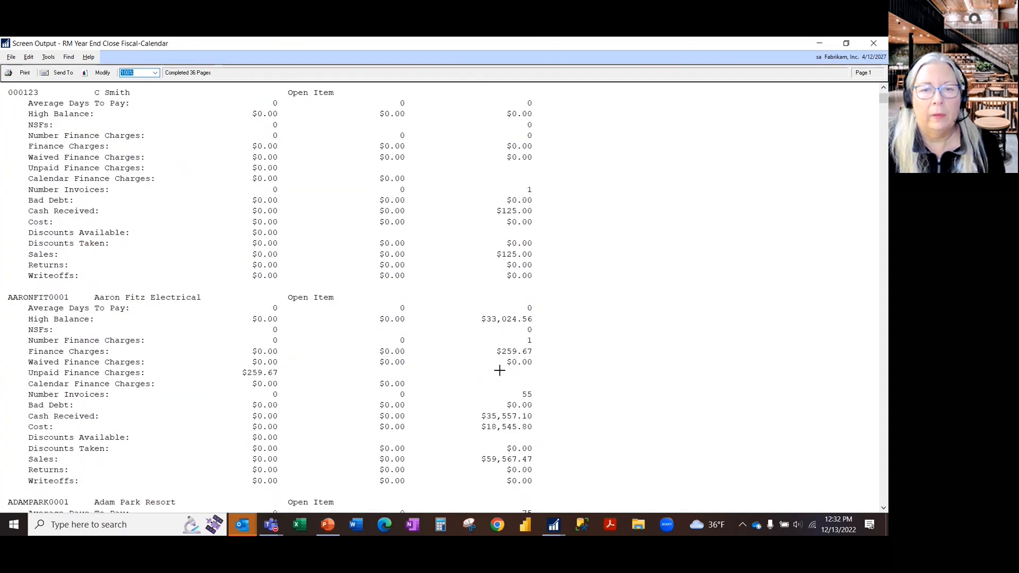
scroll(500, 369, down, 16)
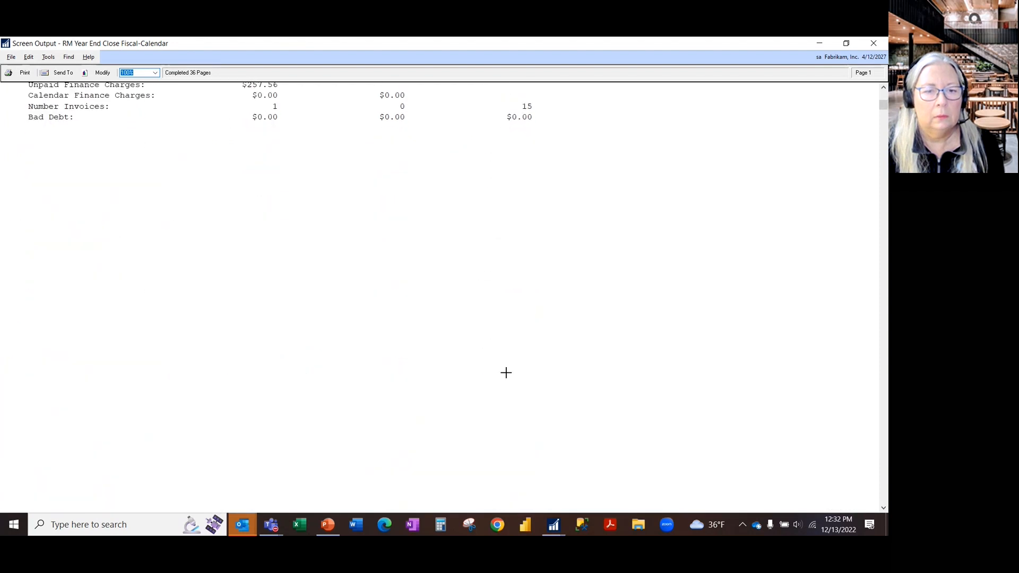
scroll(504, 372, down, 3)
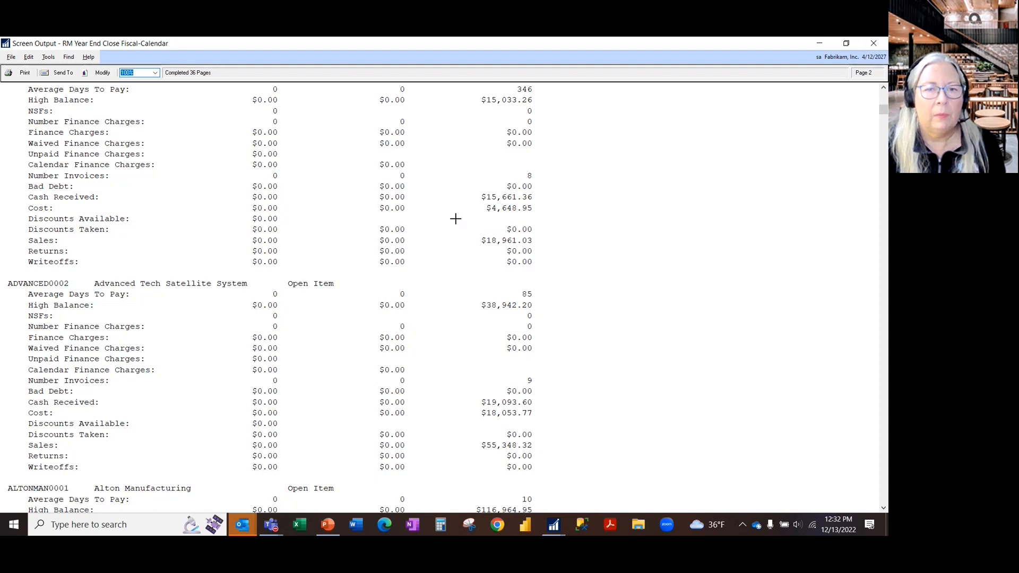
scroll(600, 301, up, 14)
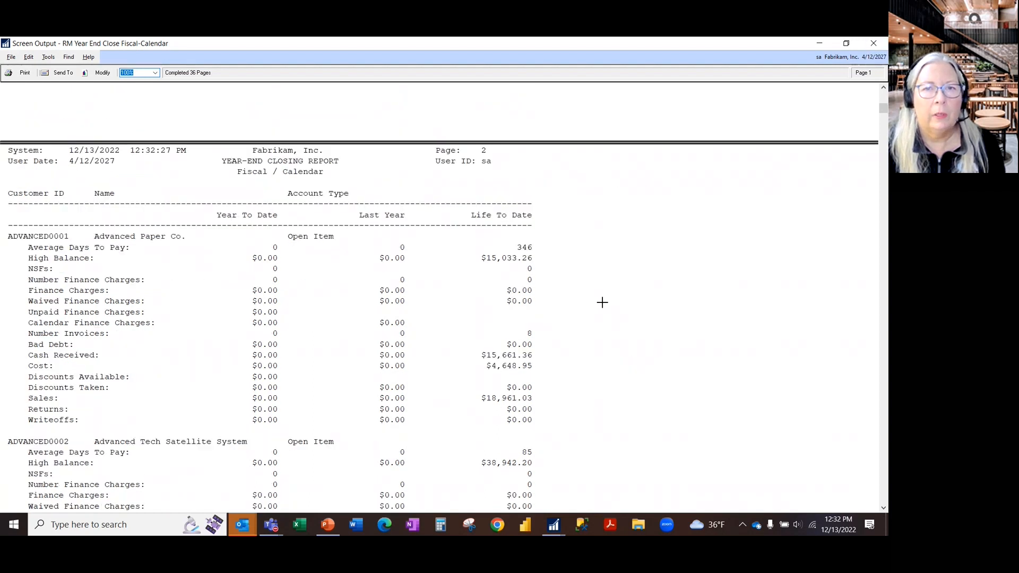
click(873, 43)
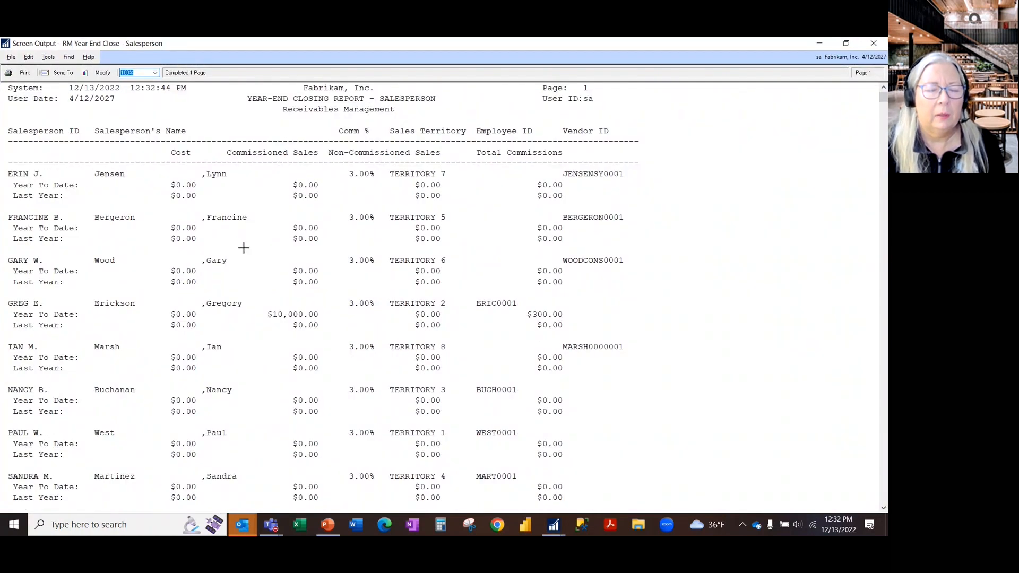
click(873, 44)
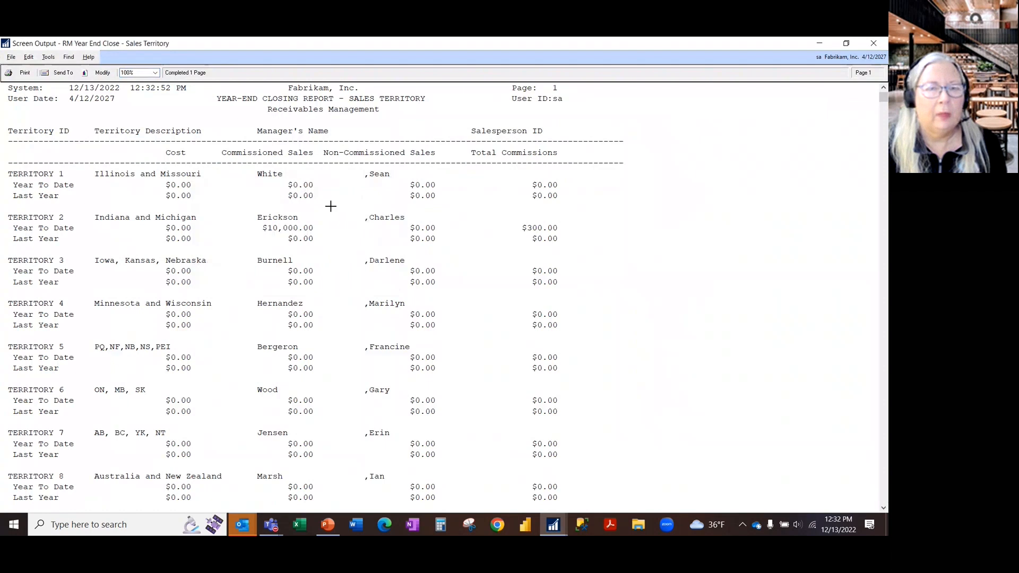
click(879, 45)
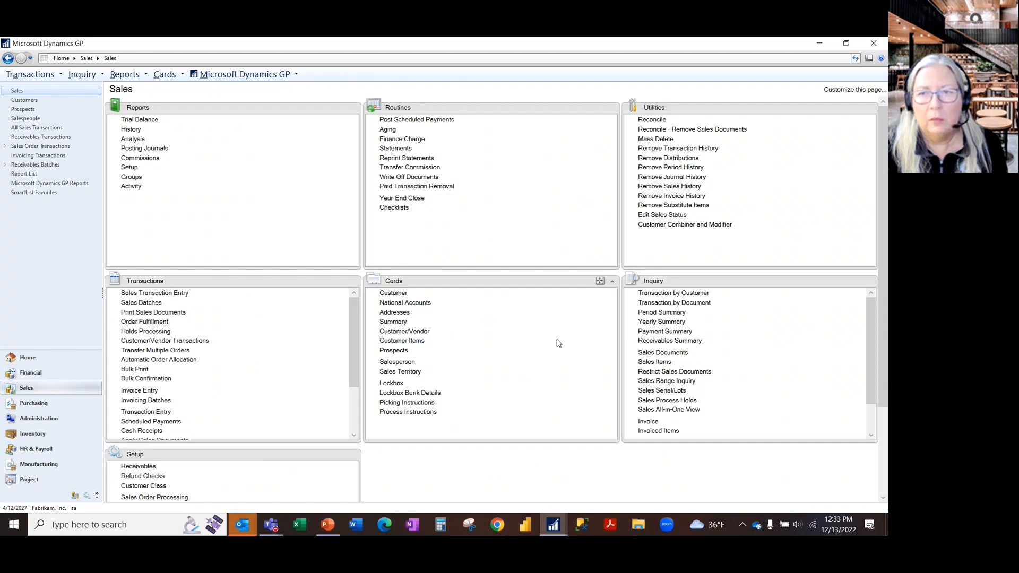
- View Adam Park Resort in the Customer Yearly Summary Inquiry, close it, and return to the Receivables Management slide in PowerPoint
click(669, 325)
click(139, 302)
click(139, 301)
click(137, 301)
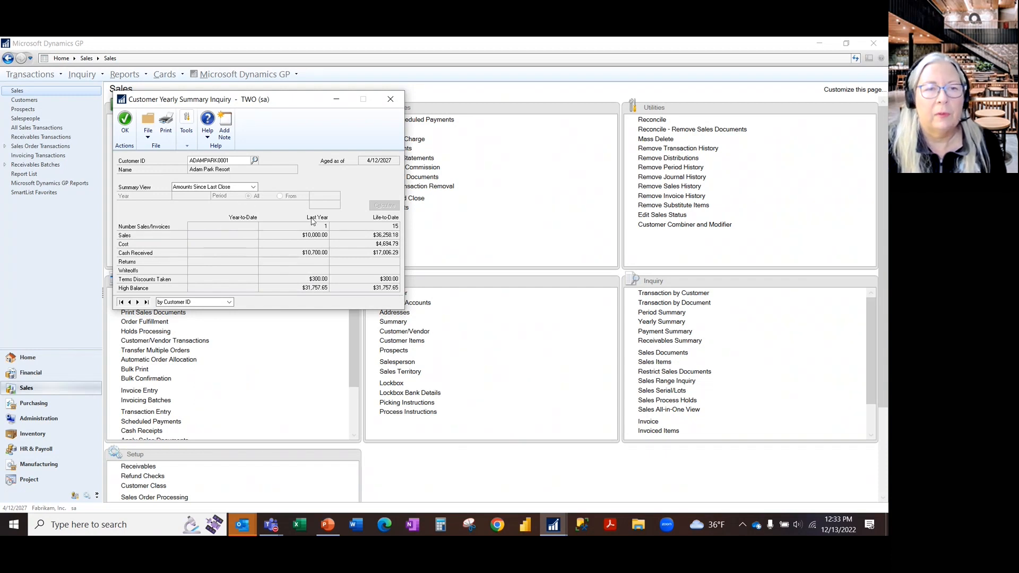
click(390, 102)
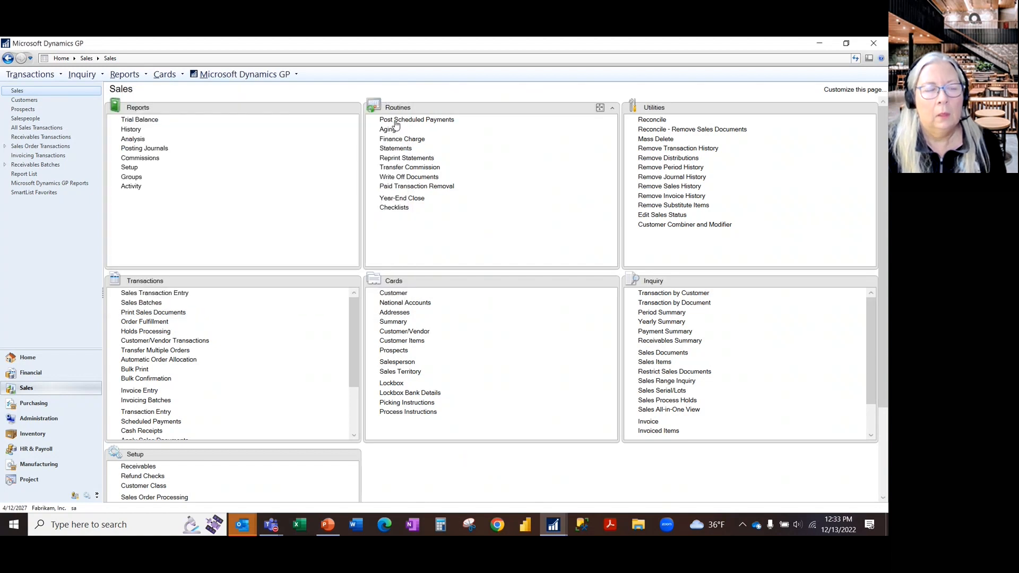
click(819, 43)
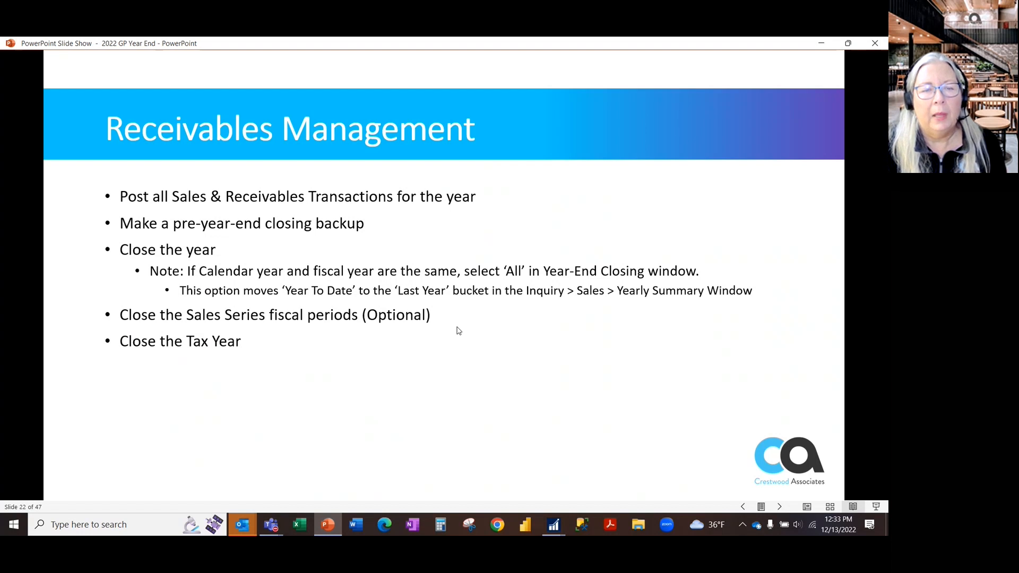
- Switch to Microsoft Dynamics GP, process the Tax Year-End Close with Close Year and Print Report, output the report to the screen, and close it
key(alt+Tab)
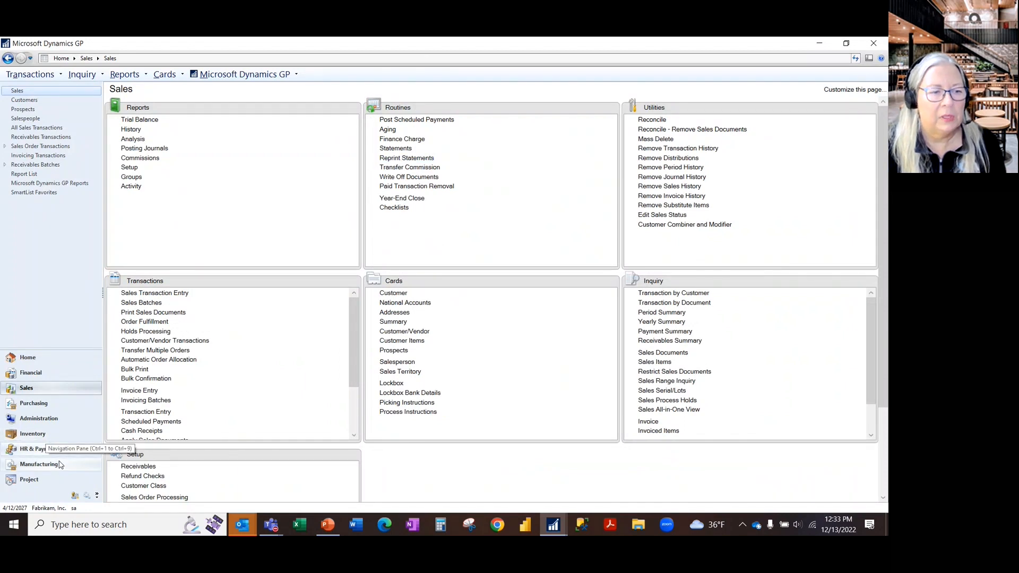
click(63, 421)
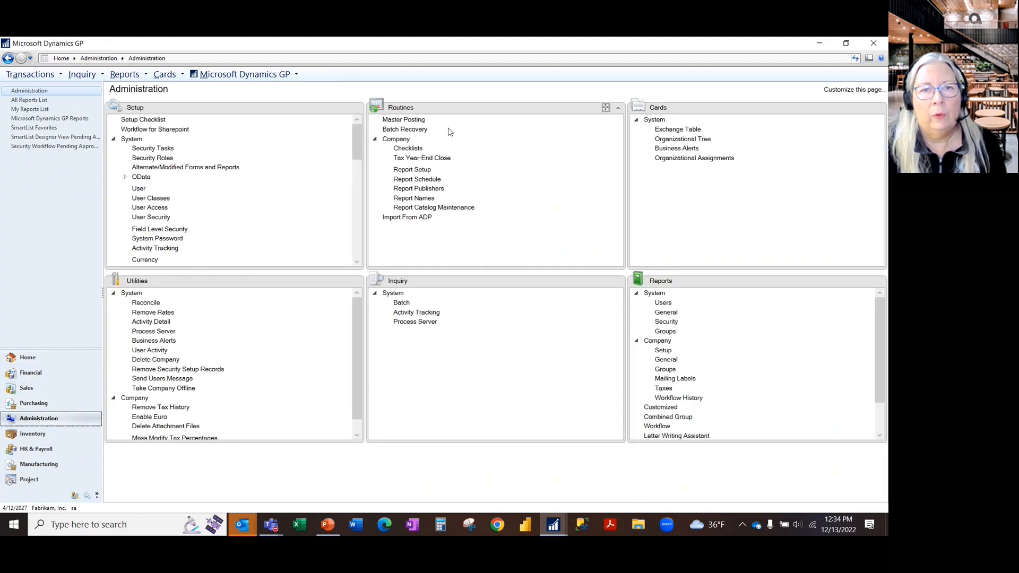
click(433, 159)
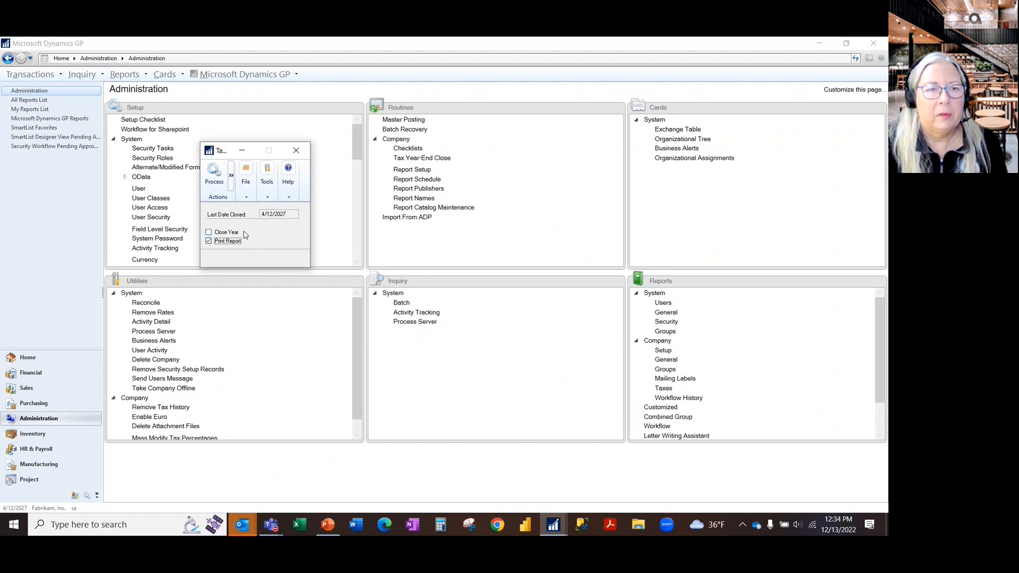
click(226, 232)
click(215, 186)
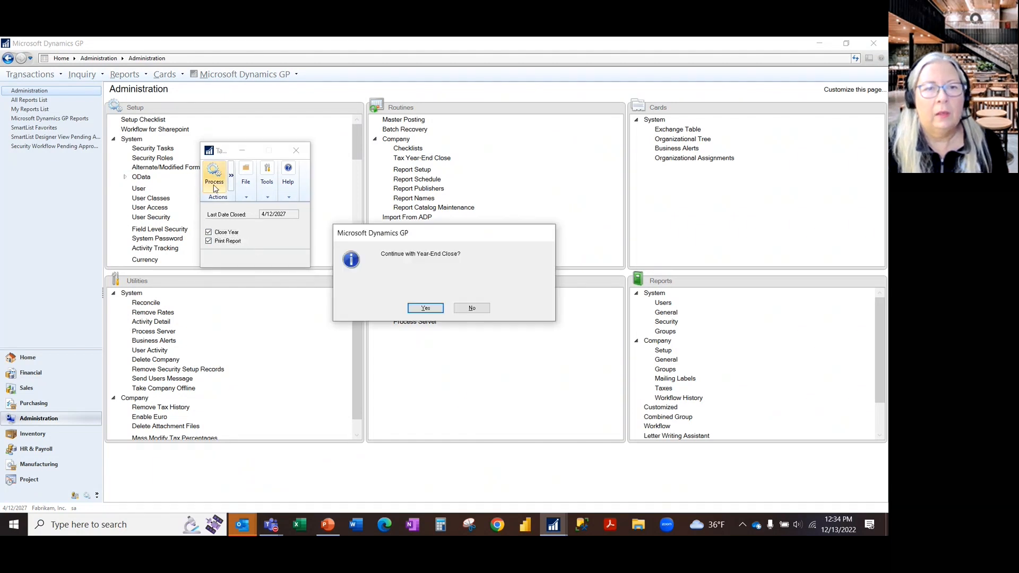
click(422, 308)
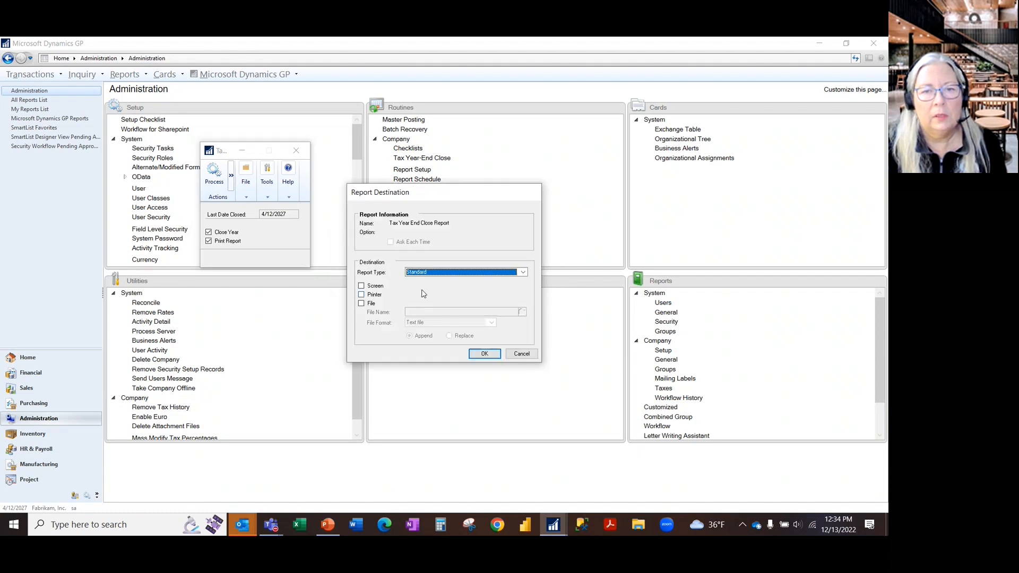
click(371, 287)
click(484, 354)
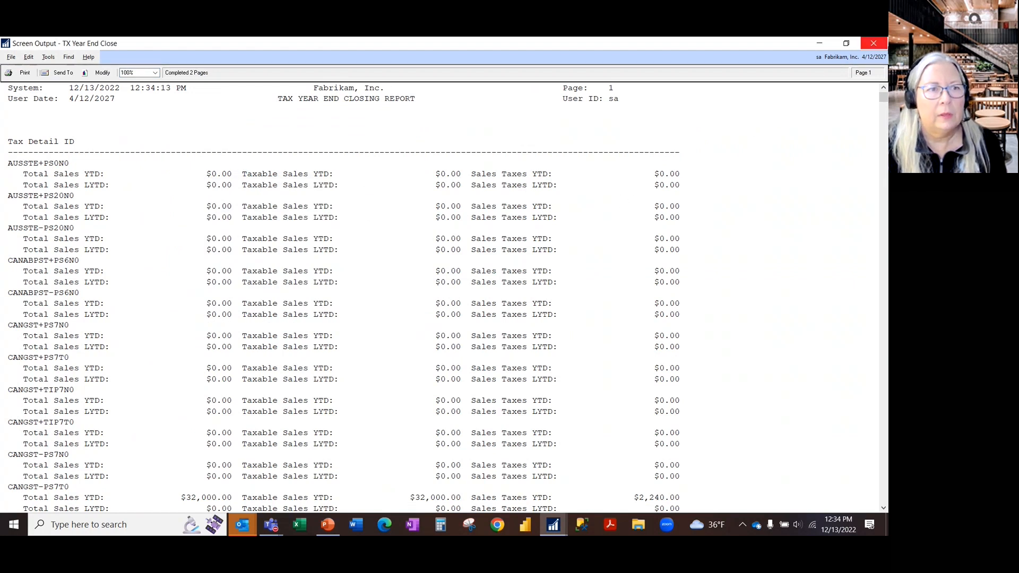
click(874, 44)
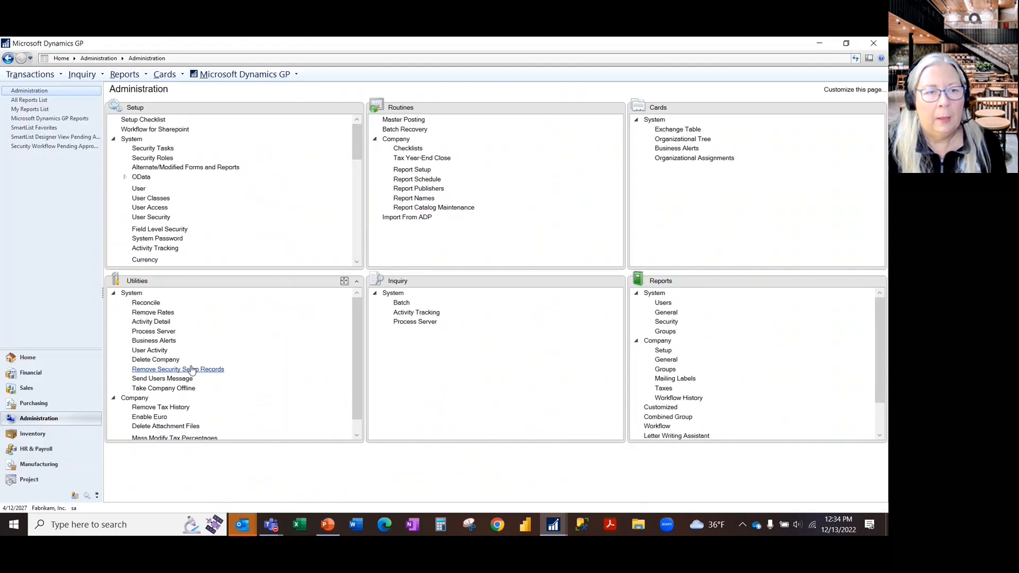
- Switch to PowerPoint, advance the slide show to the first Payables Management slide, and return to Microsoft Dynamics GP
key(alt+Tab)
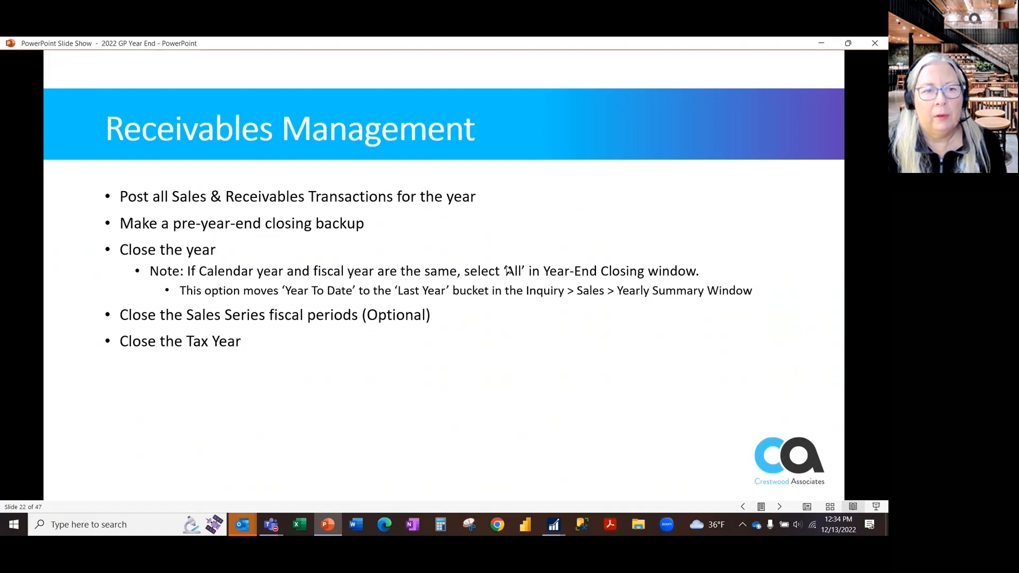
click(506, 273)
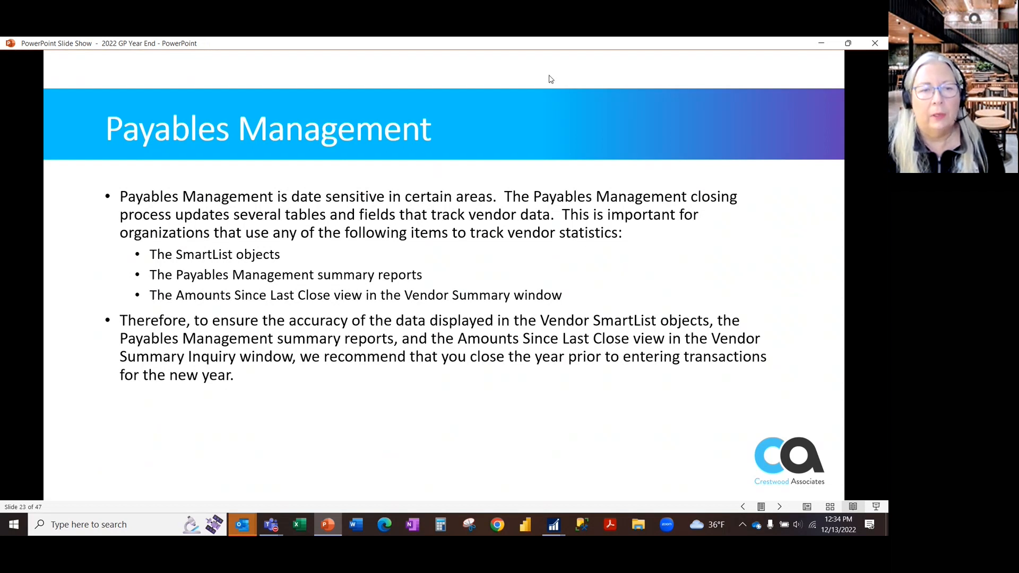
key(alt+Tab)
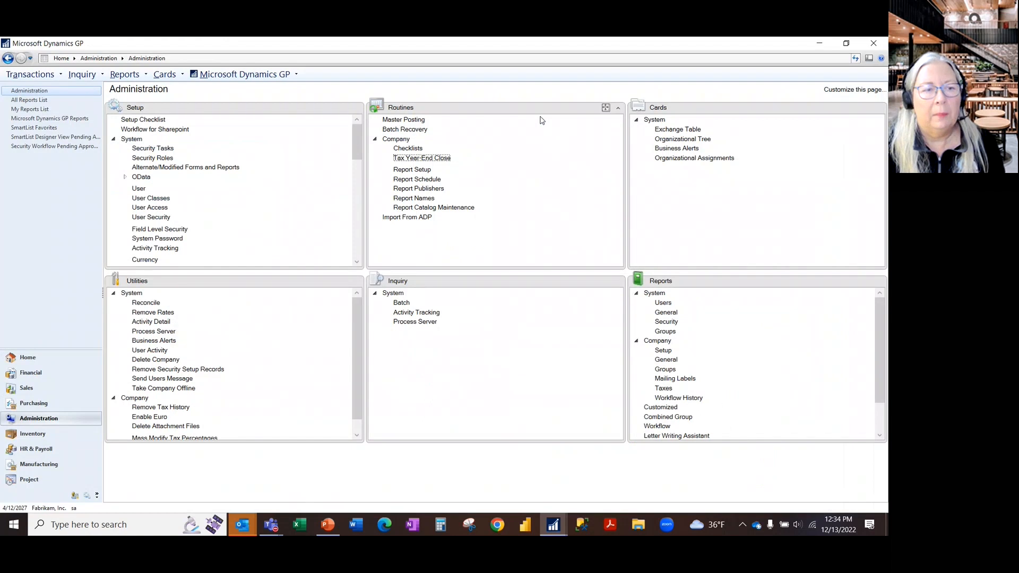
- Browse vendor records in the Purchasing Vendor Yearly Summary Inquiry using the Amounts Since Last Close view, and close the inquiry
click(33, 403)
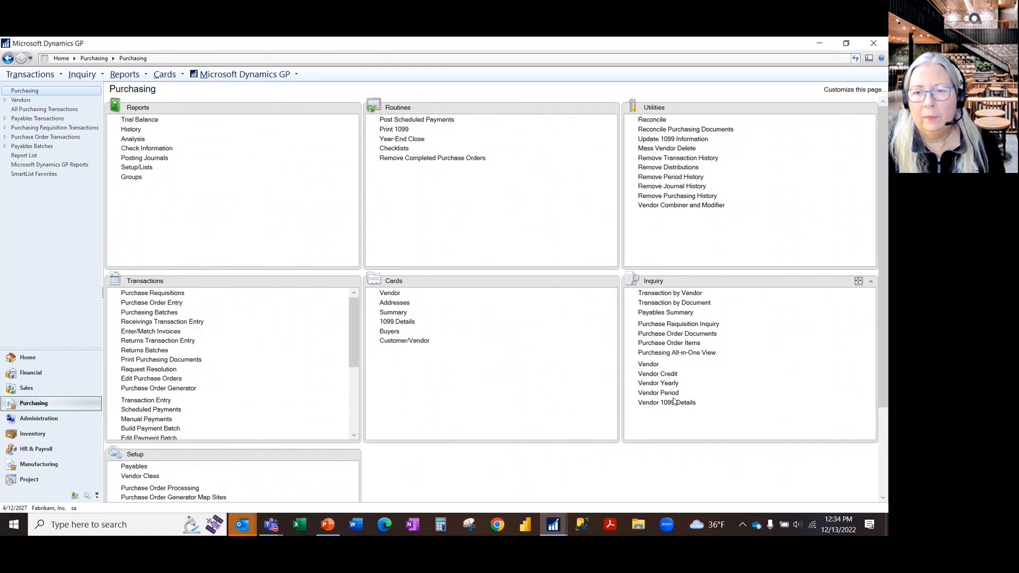
click(658, 383)
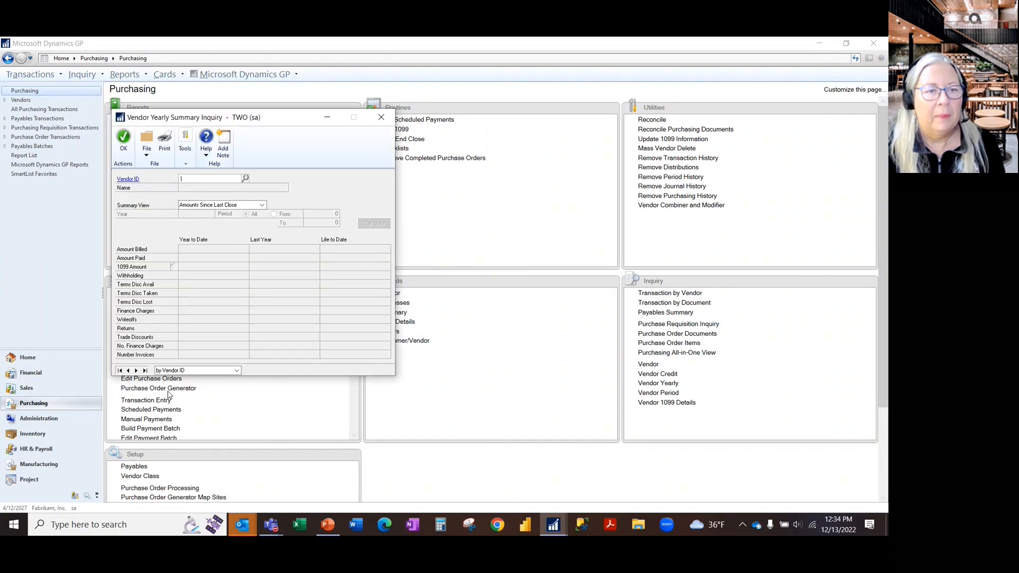
click(135, 370)
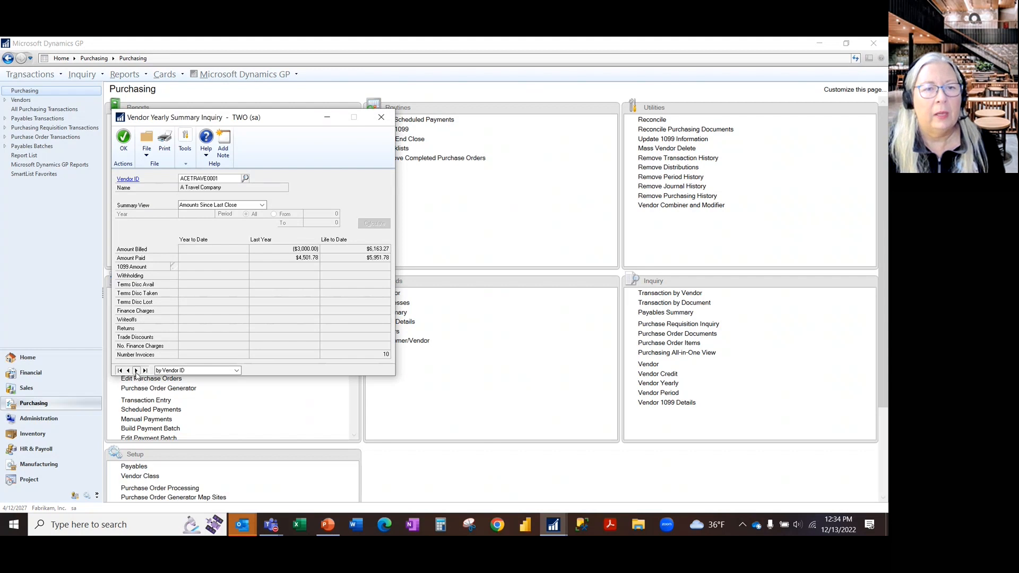
click(136, 370)
click(136, 370)
click(135, 370)
click(135, 373)
click(135, 372)
click(135, 372)
click(128, 370)
click(128, 370)
click(127, 370)
click(128, 371)
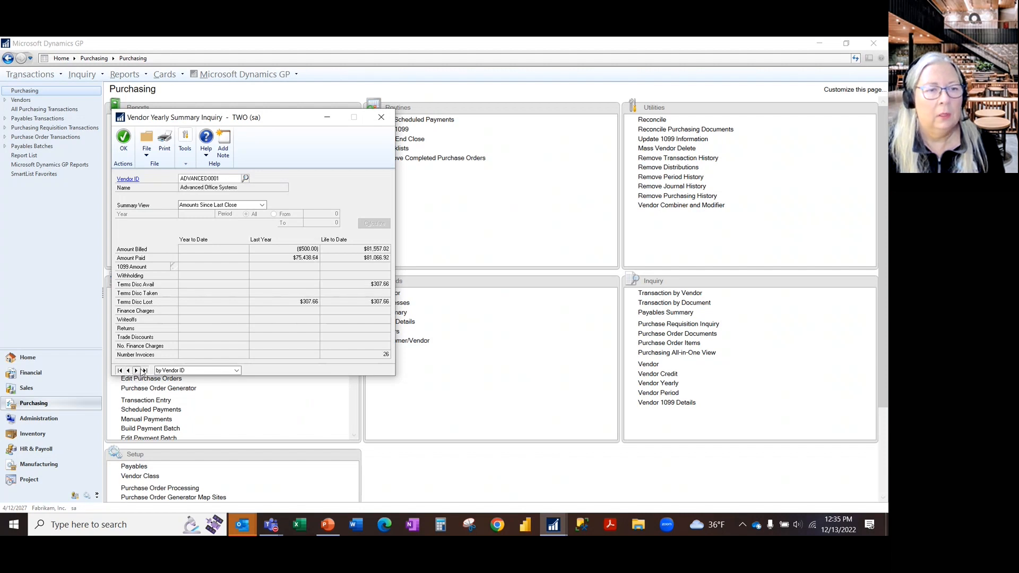
click(136, 370)
click(136, 370)
click(136, 370)
click(136, 370)
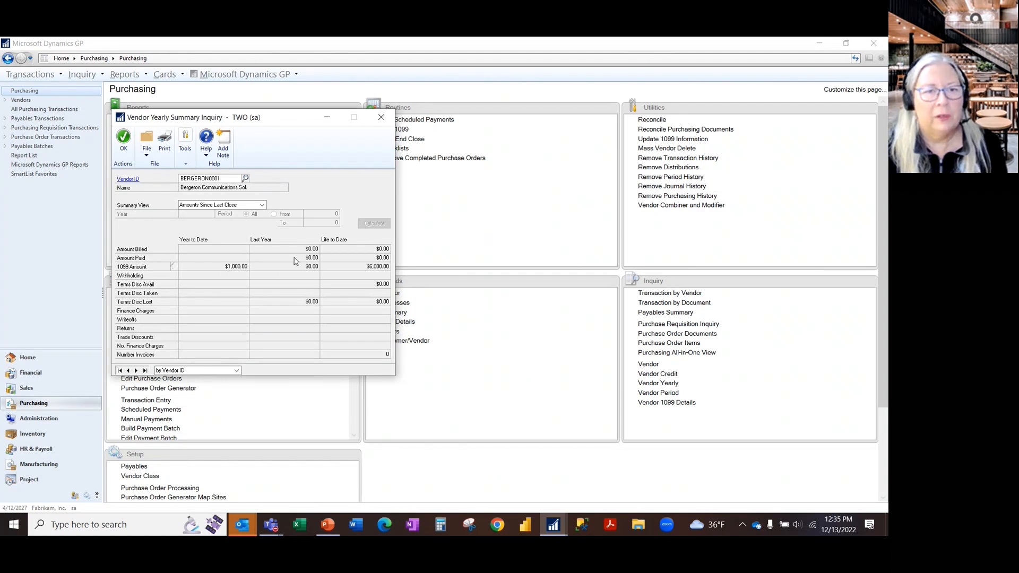
click(382, 119)
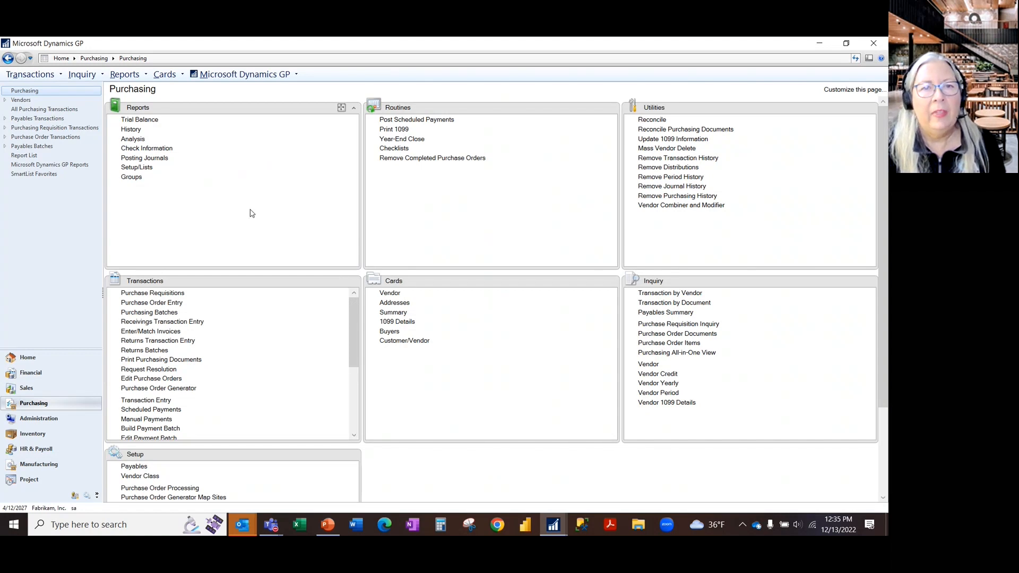
- Open the Payables year-end closing window, close it without processing, and switch to the PowerPoint slide show
click(415, 139)
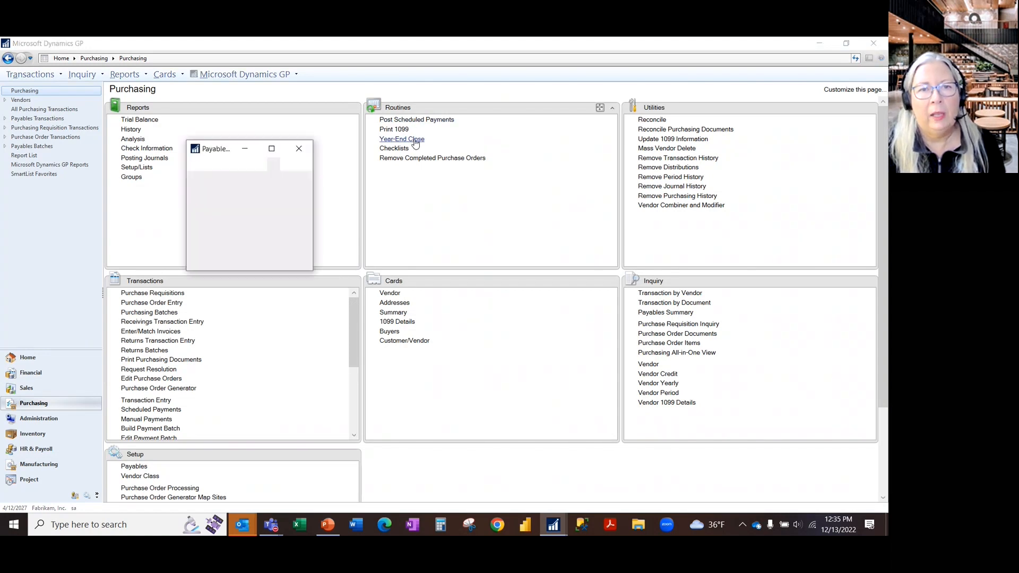
click(299, 149)
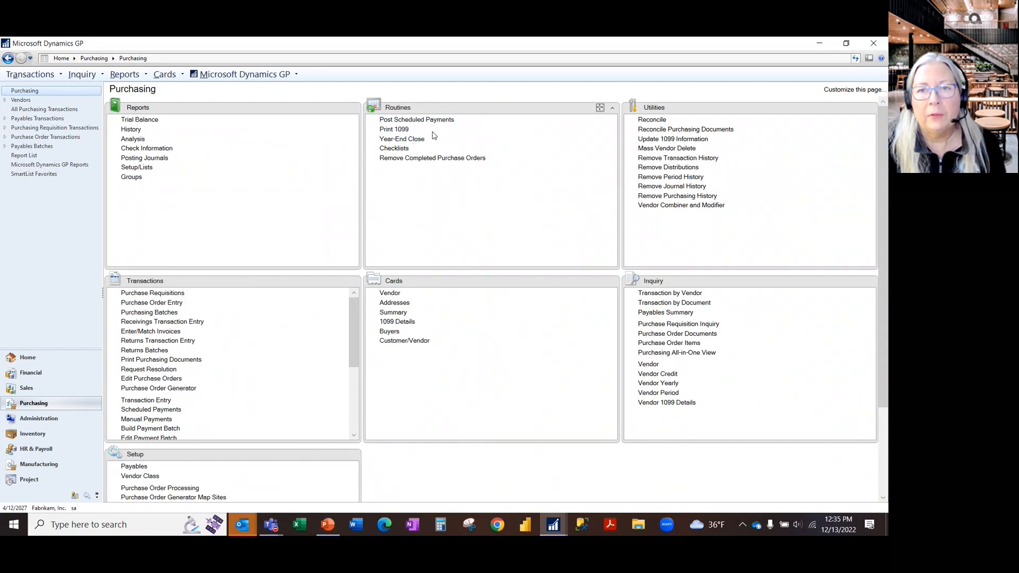
key(alt+Tab)
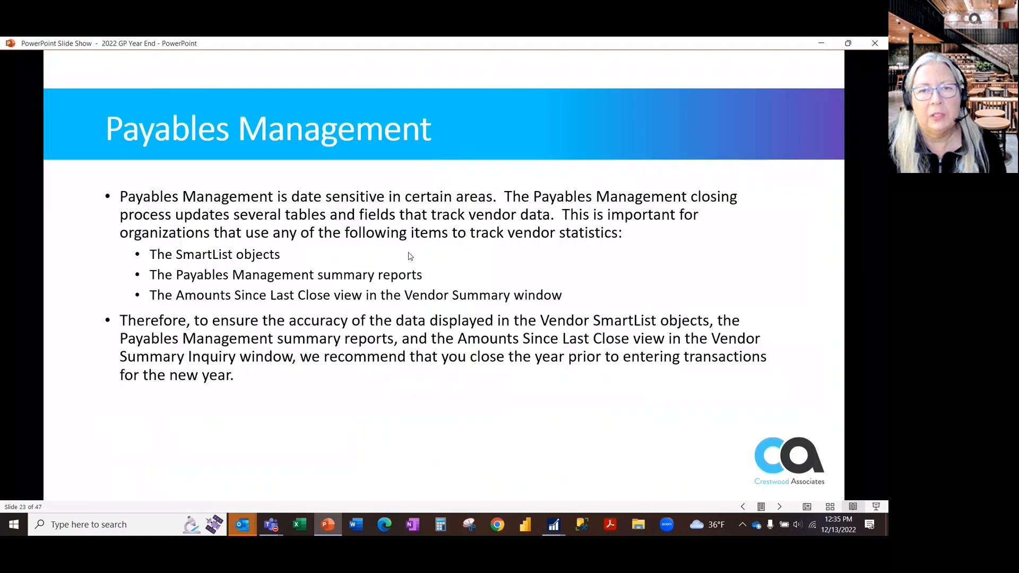
- Revisit the Receivables Management slide and advance to the second Payables Management slide, listing the year-end closing steps
key(Left)
key(Left)
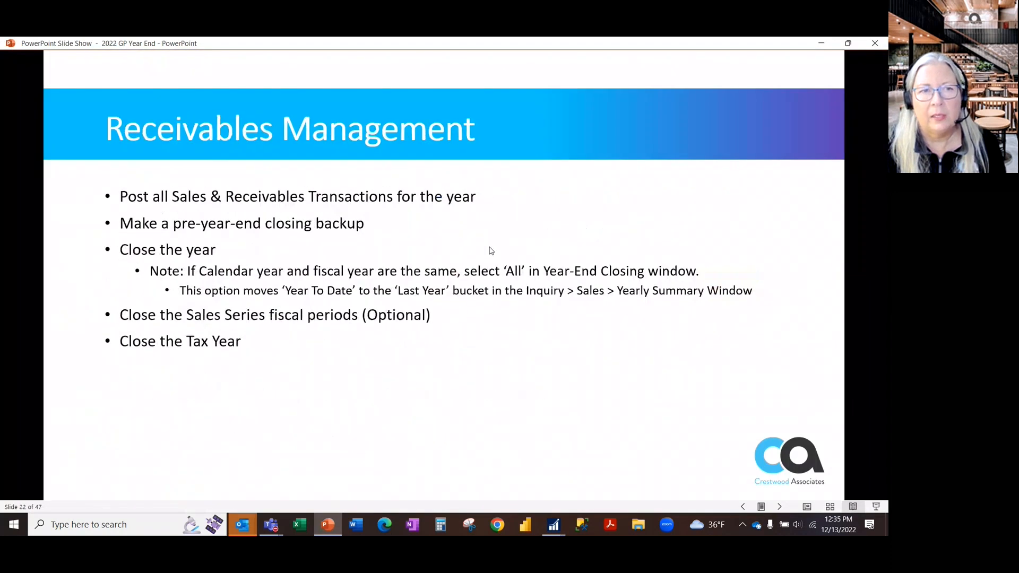
key(Left)
key(Left)
key(Right)
key(Right)
key(Right)
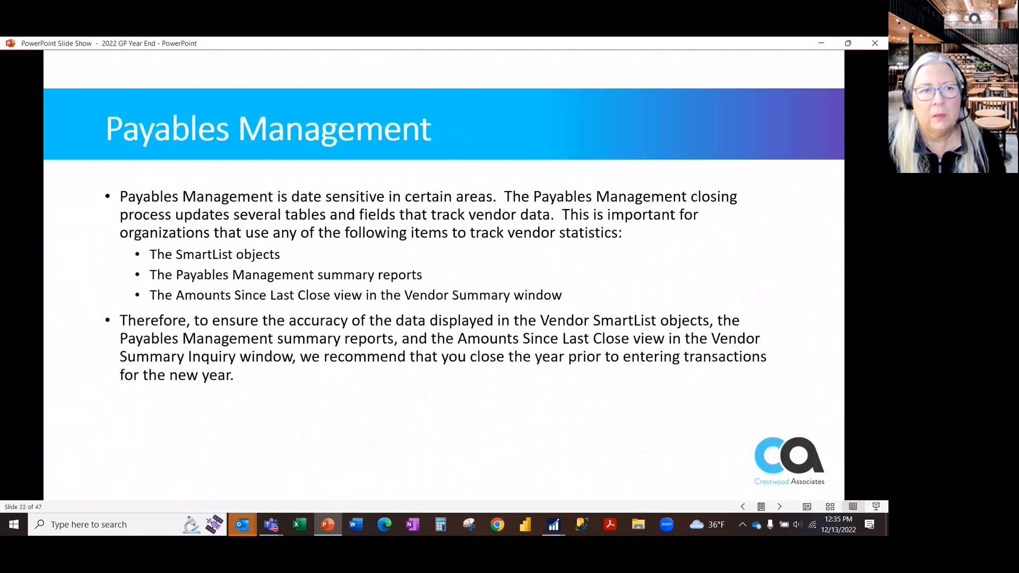
key(Right)
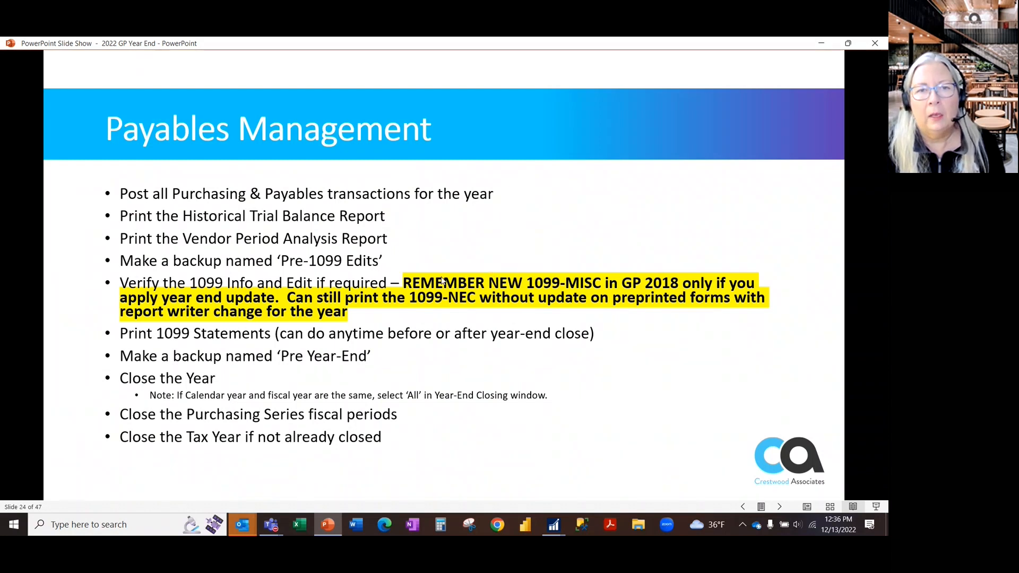
- Switch to Microsoft Dynamics GP, open the Print 1099 window for Purchasing, and set the 1099 type to Nonemployee Compensation
key(alt+Tab)
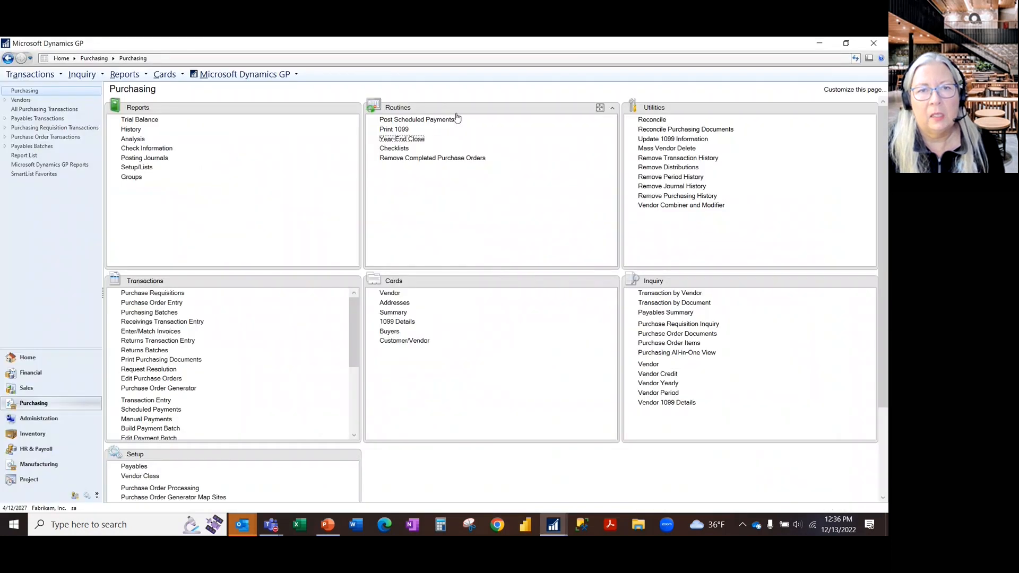
click(399, 130)
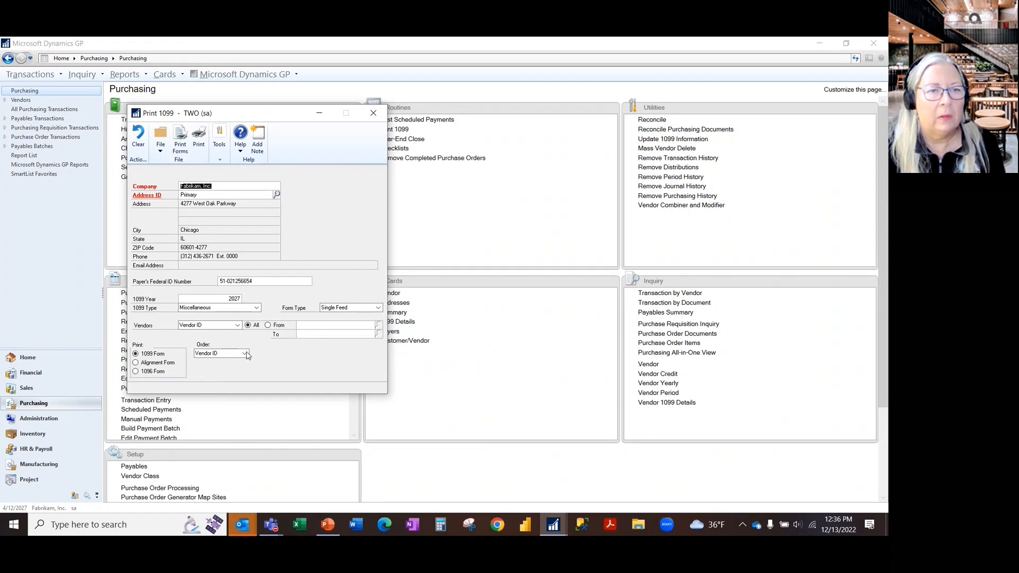
click(256, 309)
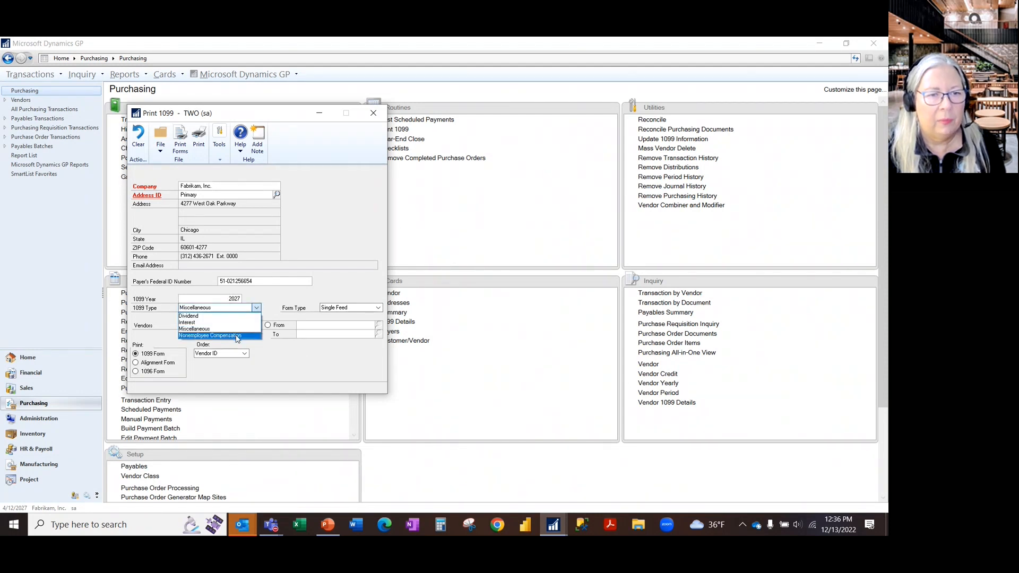
click(236, 335)
- Print the 1099 edit list for all vendors to the screen, review the vendor tax IDs and amounts, and close the report
click(199, 146)
click(371, 280)
click(479, 344)
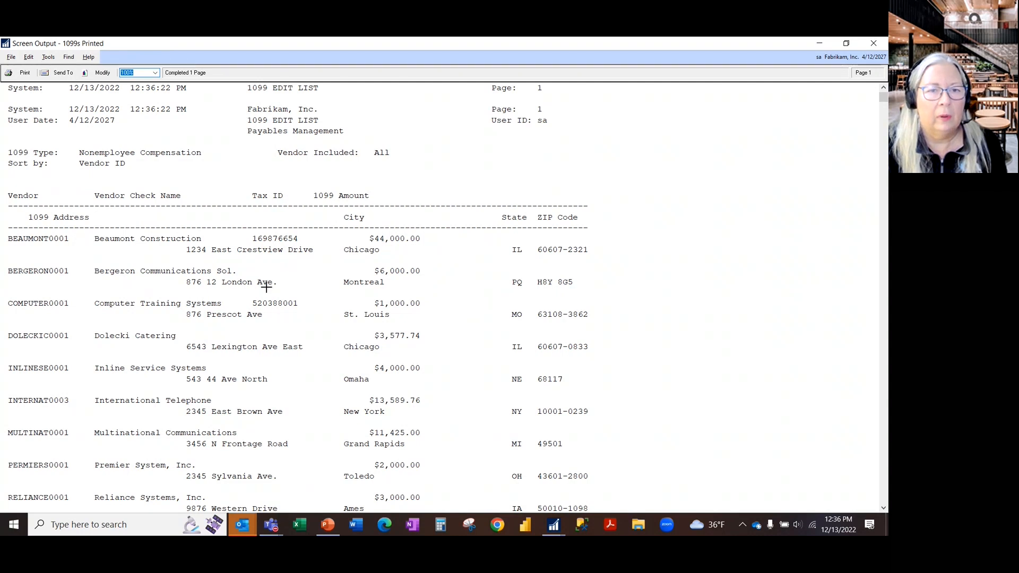
scroll(457, 329, down, 5)
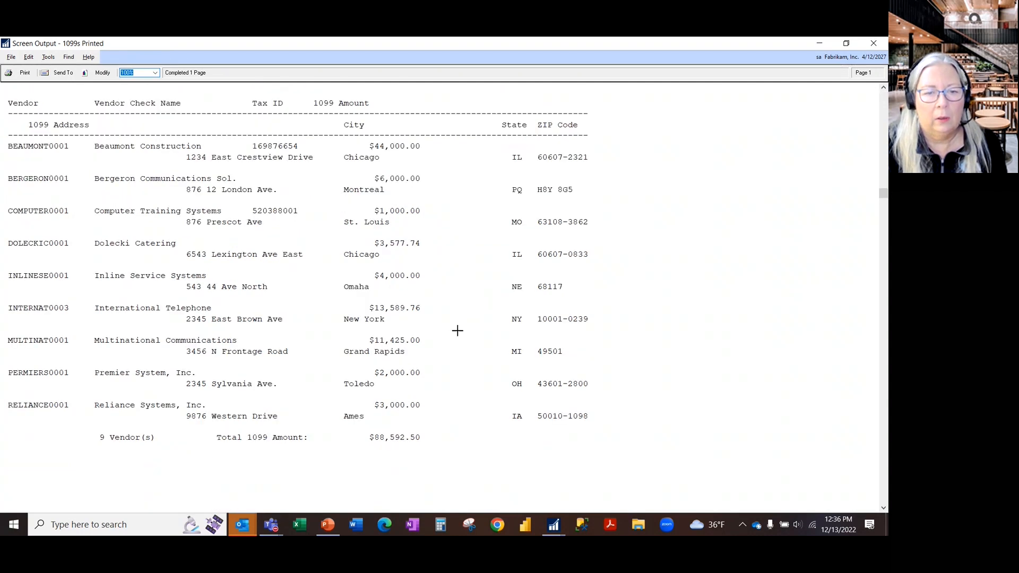
scroll(435, 300, up, 4)
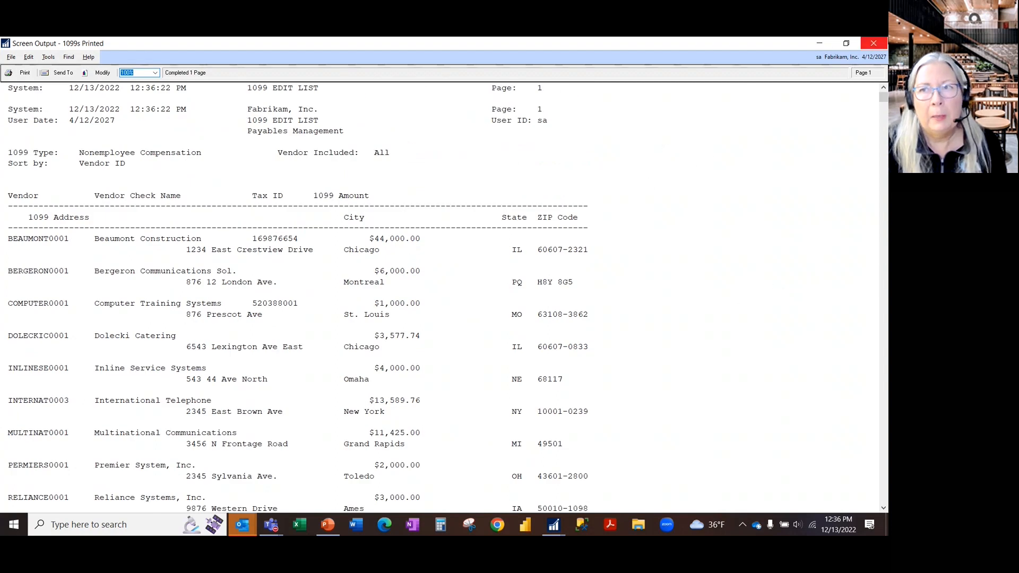
click(883, 45)
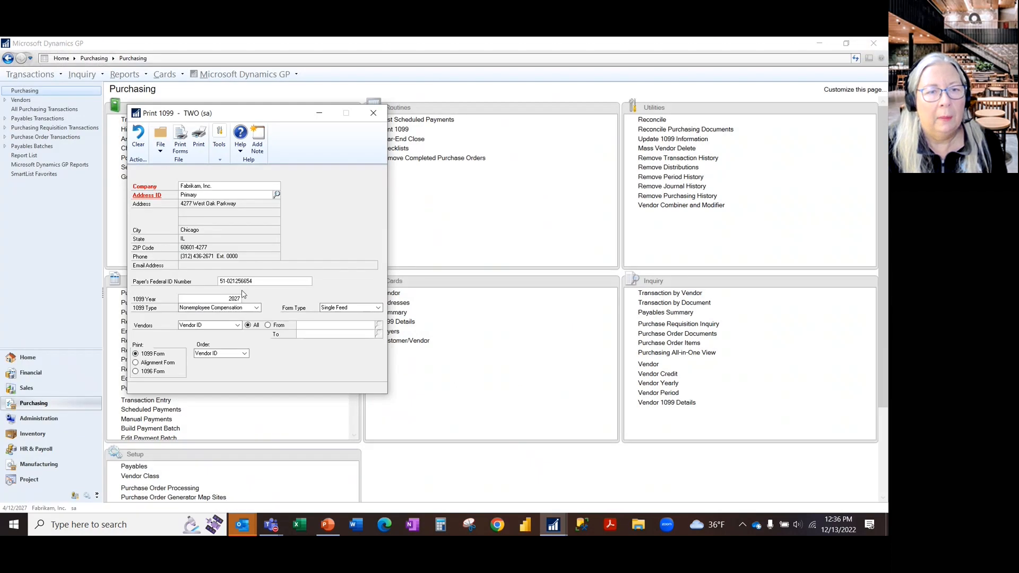
- Preview the Nonemployee Compensation 1099 forms on screen in the Single Feed format, and close the preview
click(180, 138)
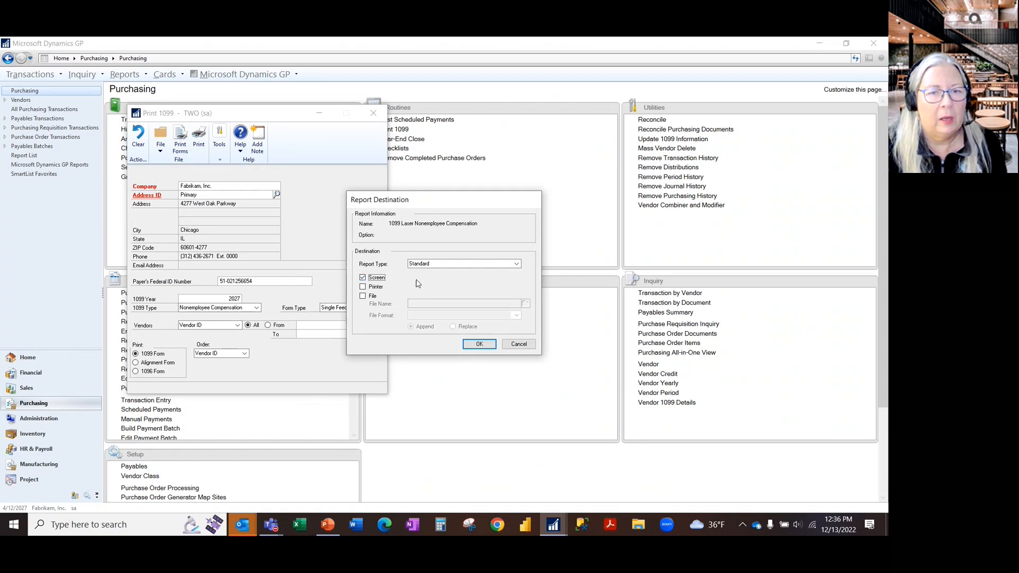
click(477, 344)
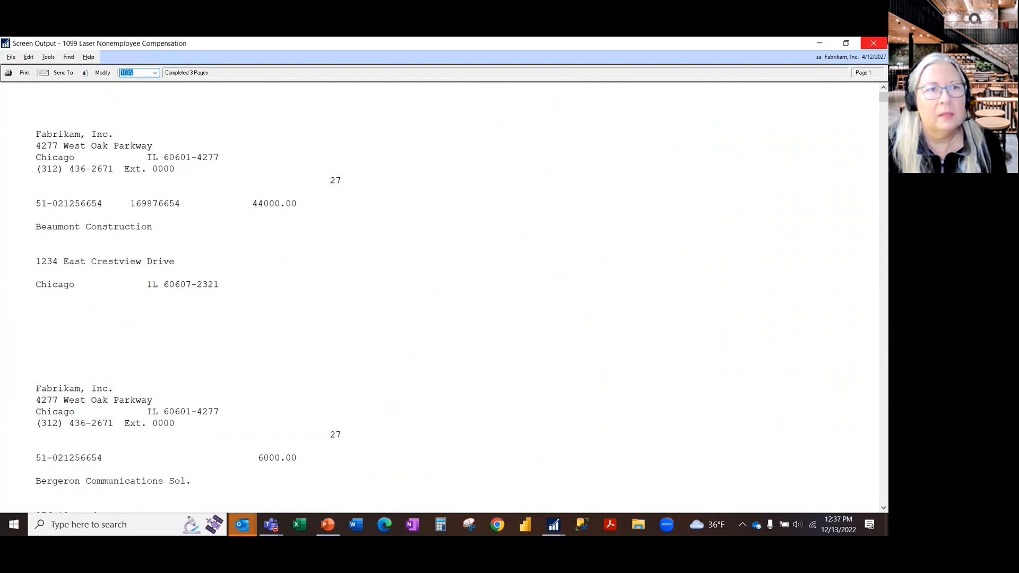
click(883, 42)
- Set the form type to One Wide with Box, preview the 1099-NEC forms on screen, and close the preview and the Print 1099 window
click(349, 308)
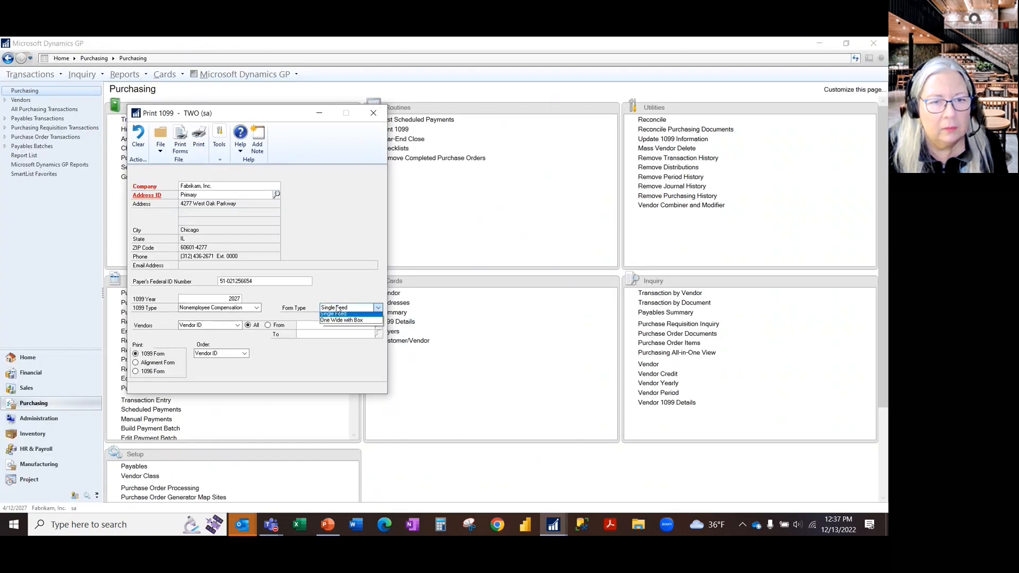
click(350, 329)
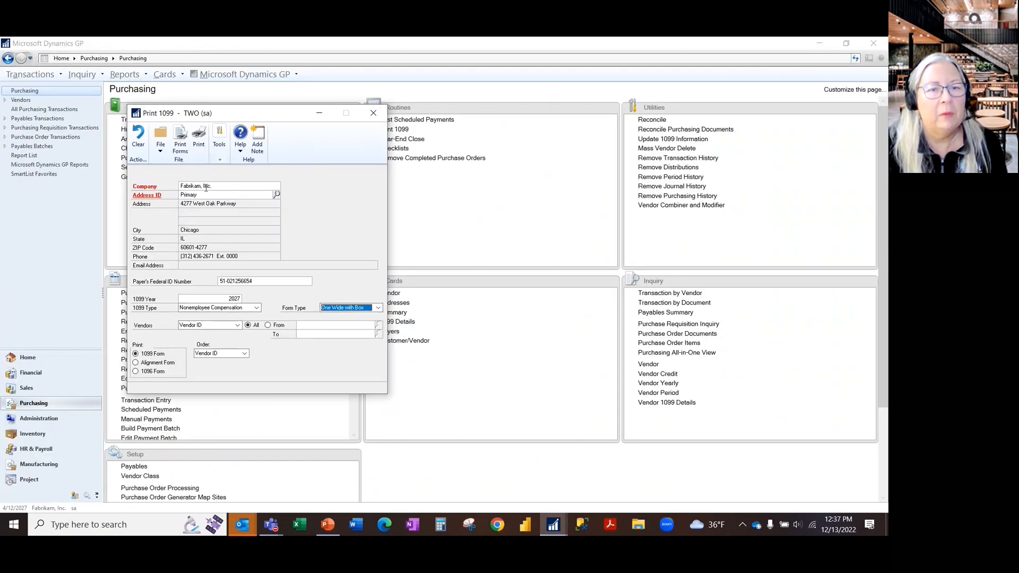
click(198, 139)
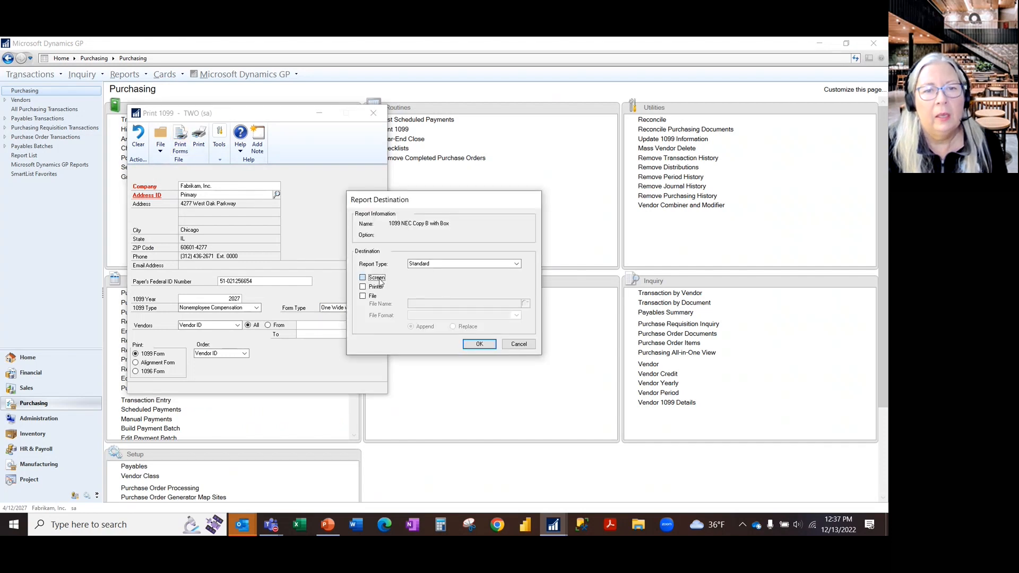
click(478, 344)
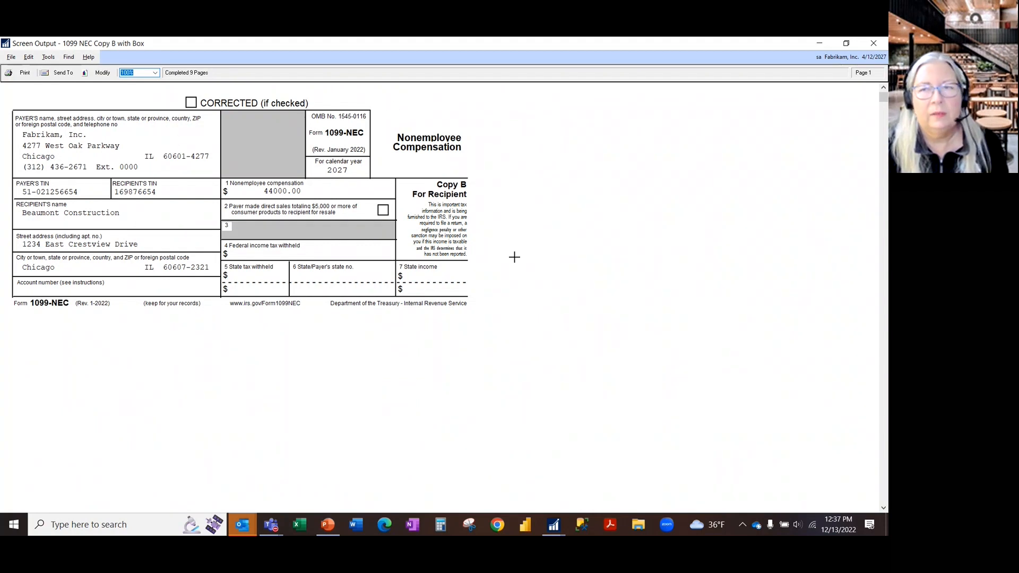
click(873, 44)
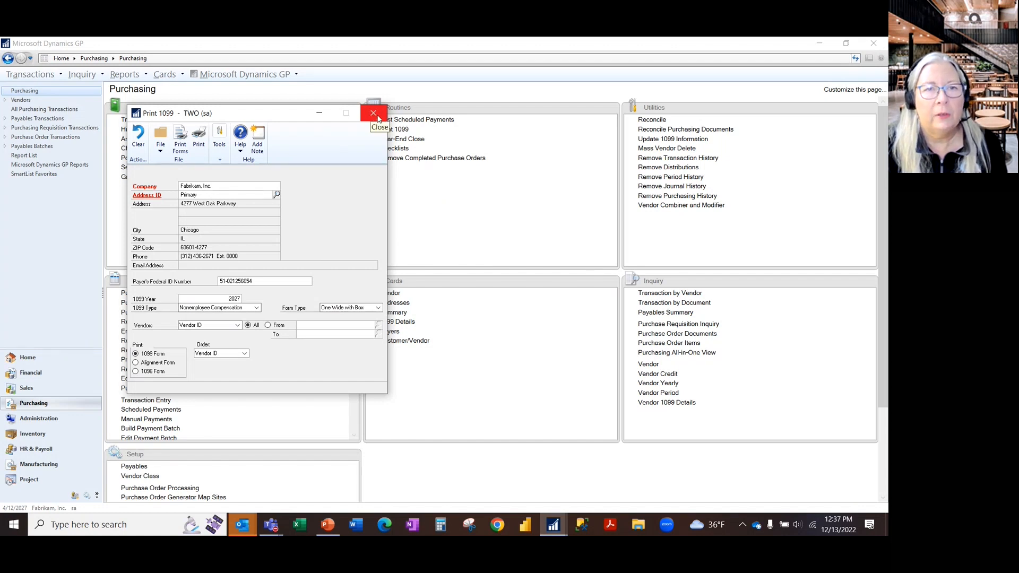
click(372, 114)
click(395, 129)
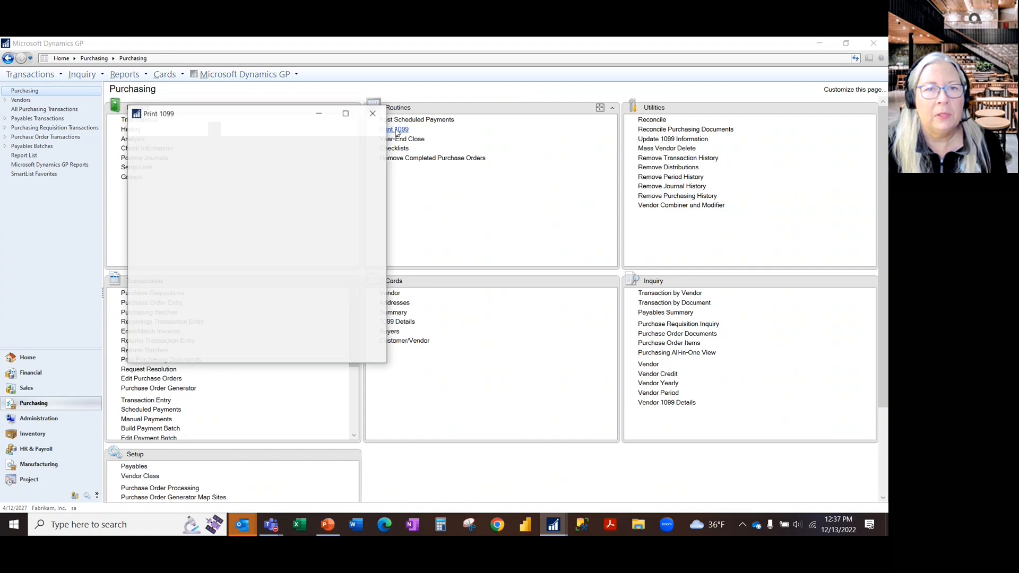
click(378, 112)
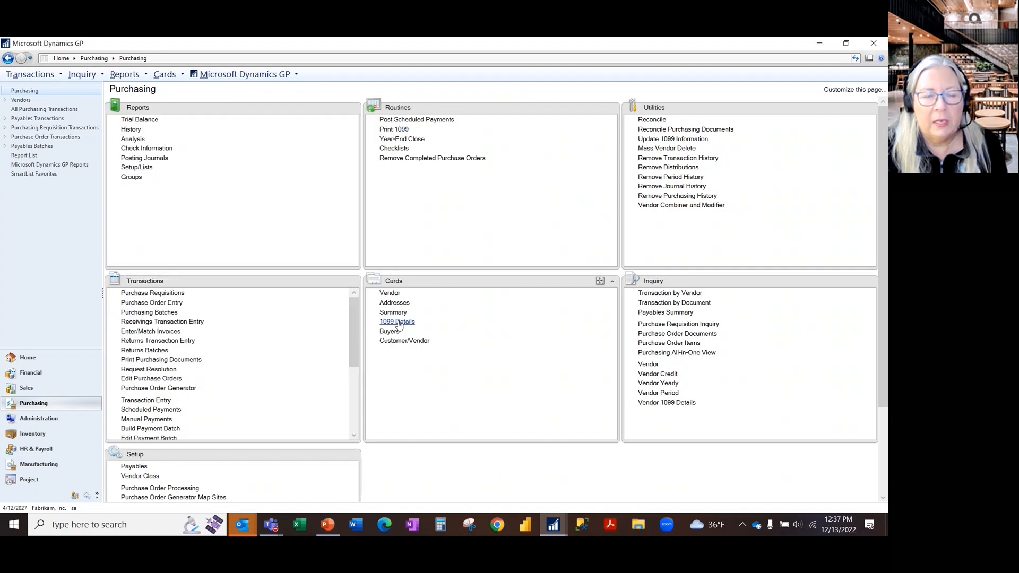
- Open 1099 Details for the last vendor, Wood Consulting, check the 1099 settings in its Vendor Maintenance Options, and return to 1099 Details
click(408, 322)
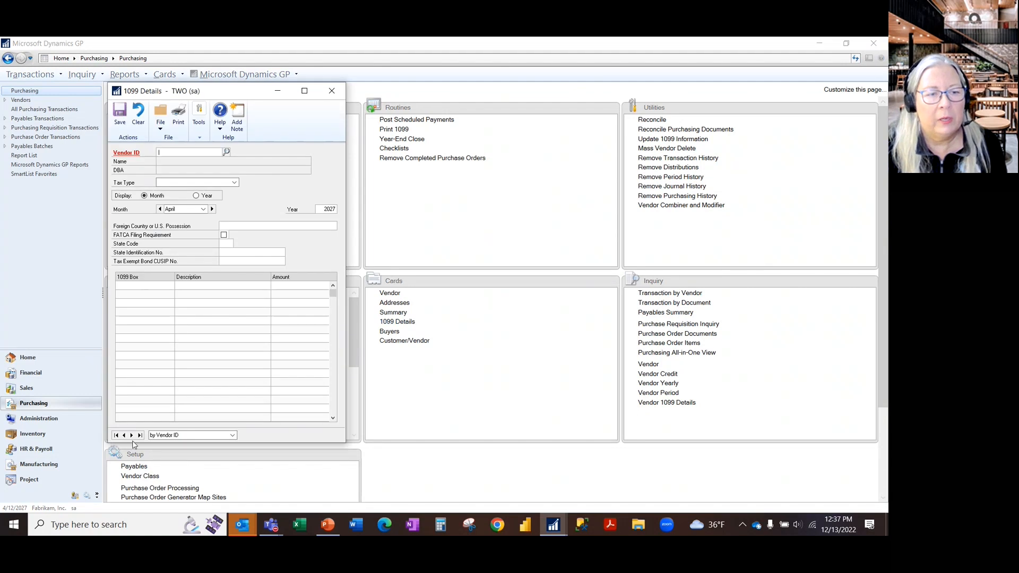
click(139, 435)
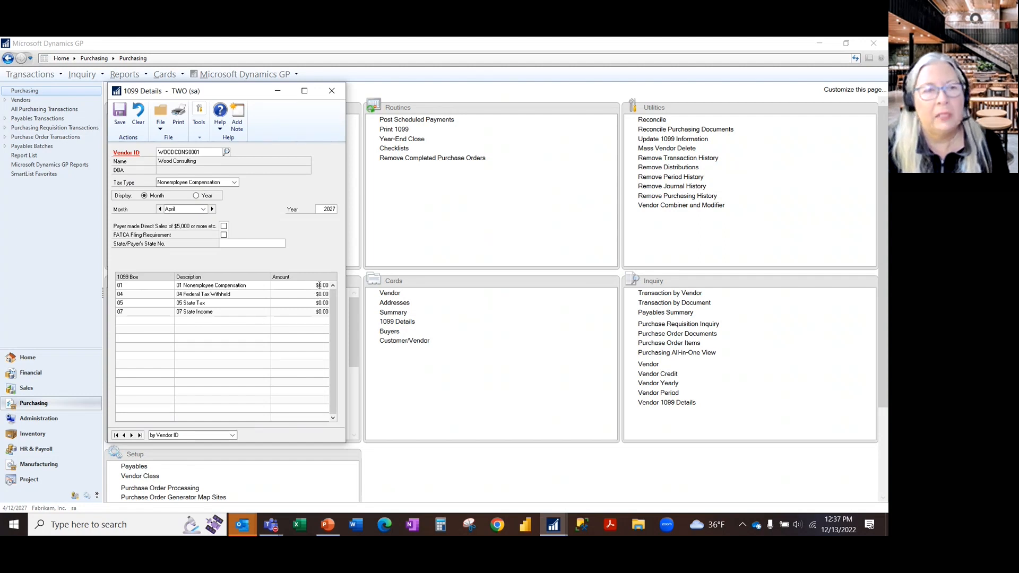
click(127, 153)
click(169, 164)
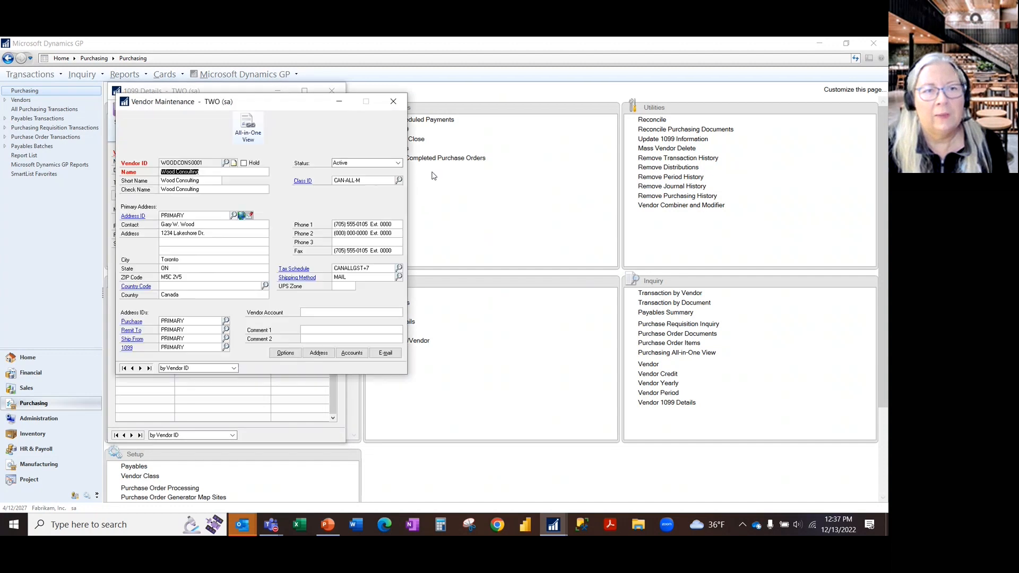
click(298, 352)
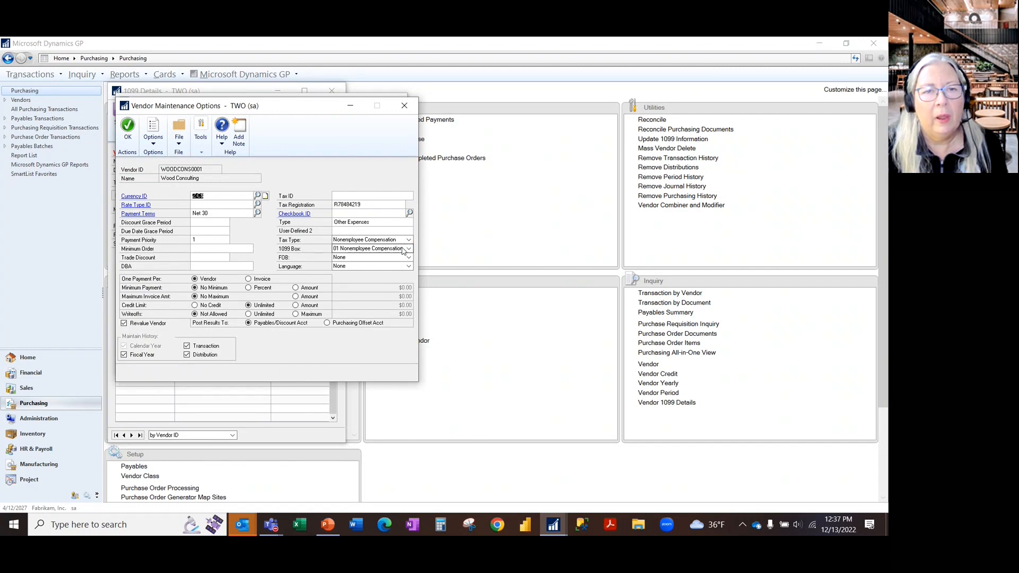
click(405, 108)
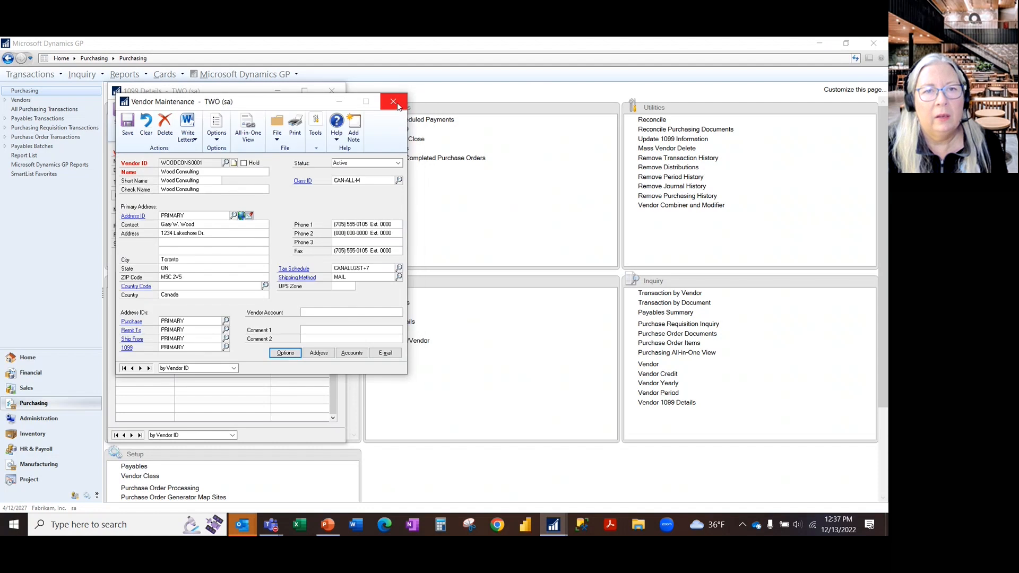
click(393, 102)
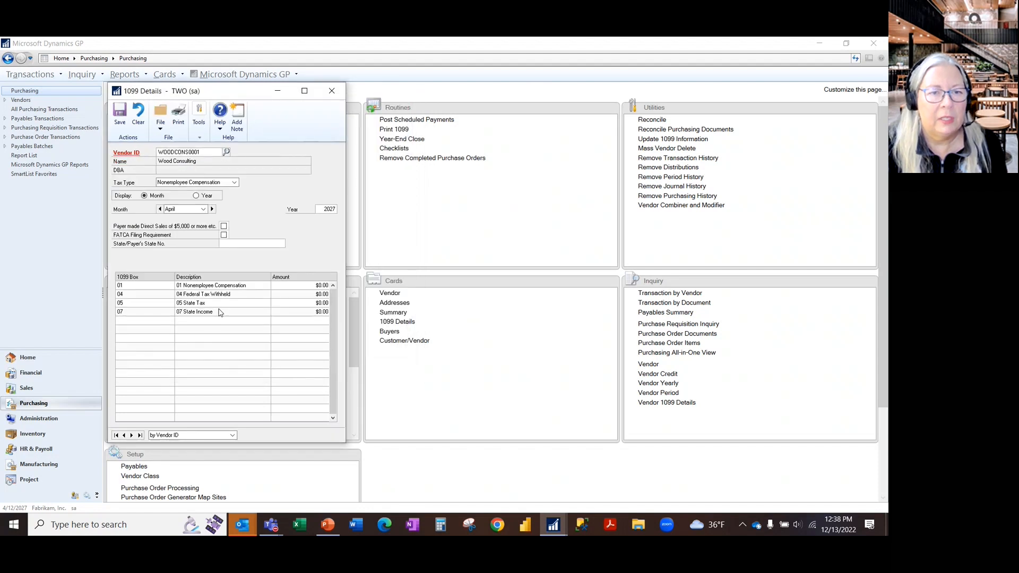
- Set Wood Consulting's April 2027 box 01 Nonemployee Compensation amount to $1,000.00, save the record, and close 1099 Details
click(319, 293)
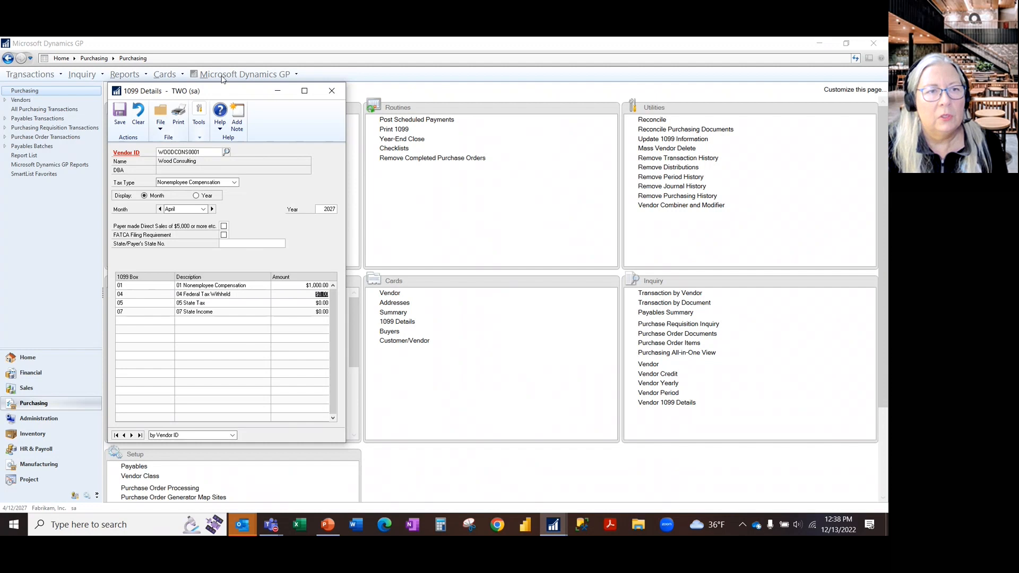
click(120, 117)
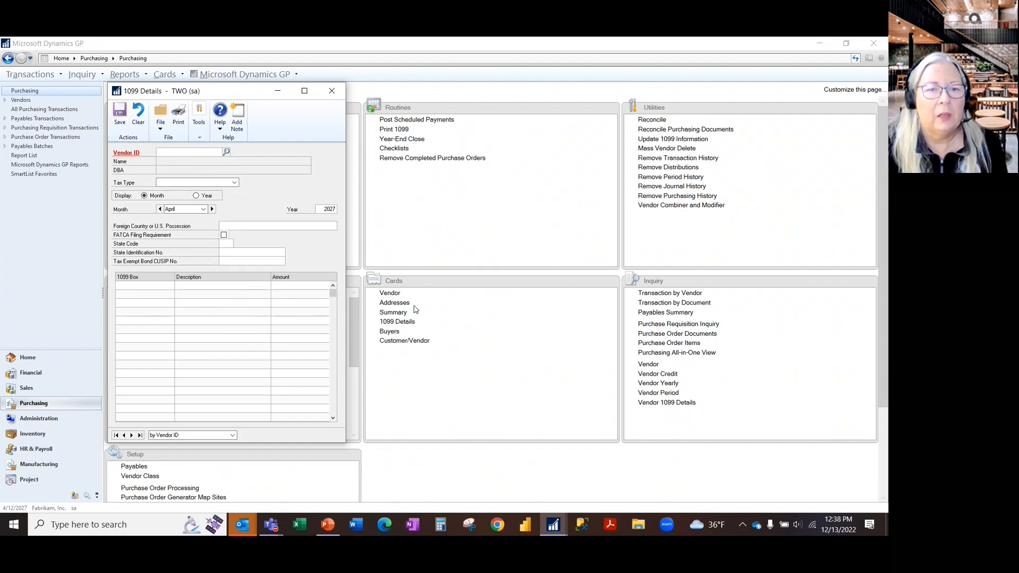
click(335, 91)
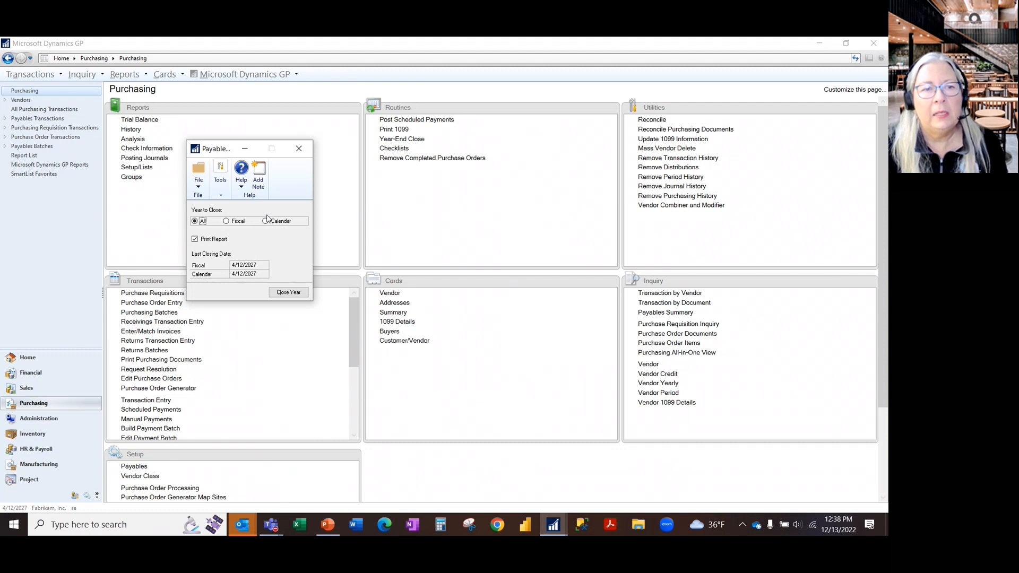
click(283, 224)
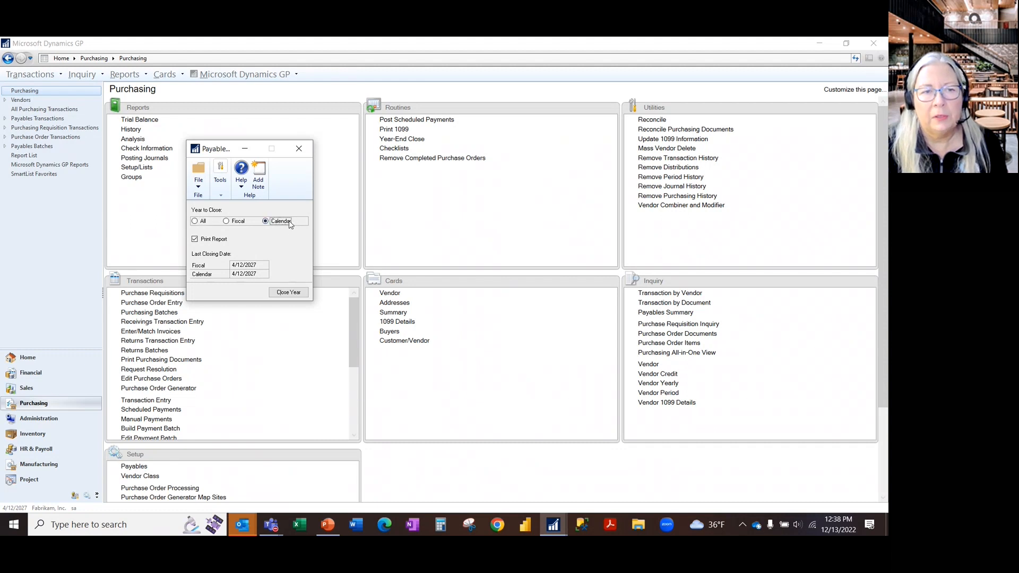
click(202, 222)
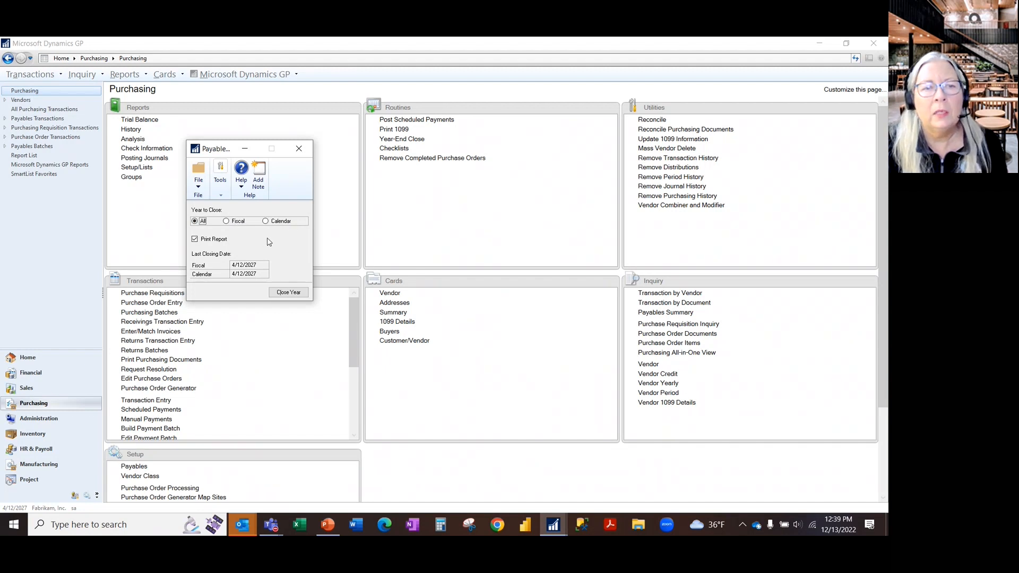
click(239, 222)
click(276, 223)
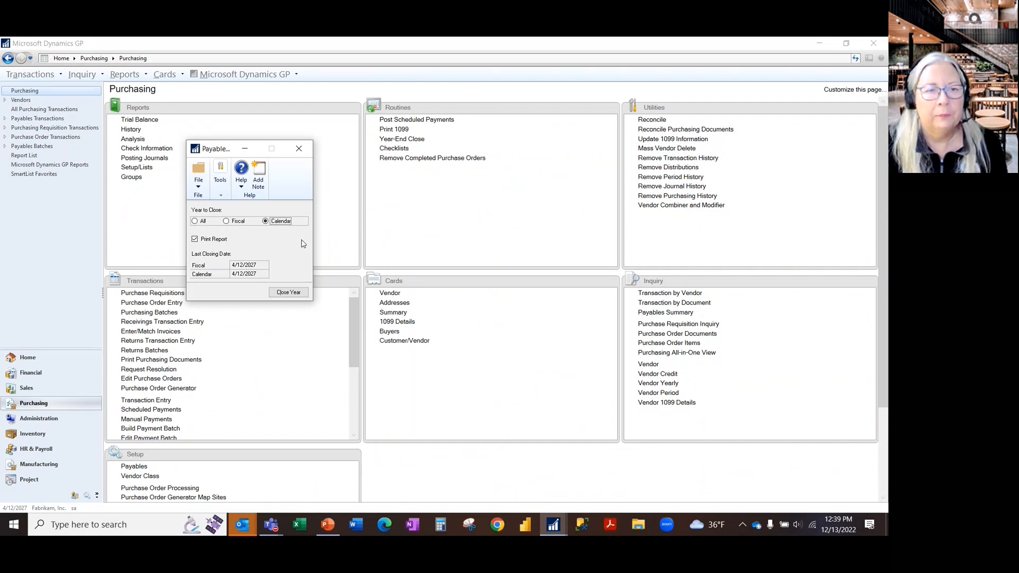
- Run the Payables year-end close with Year to Close set to All, sending the closing report to the screen
click(193, 222)
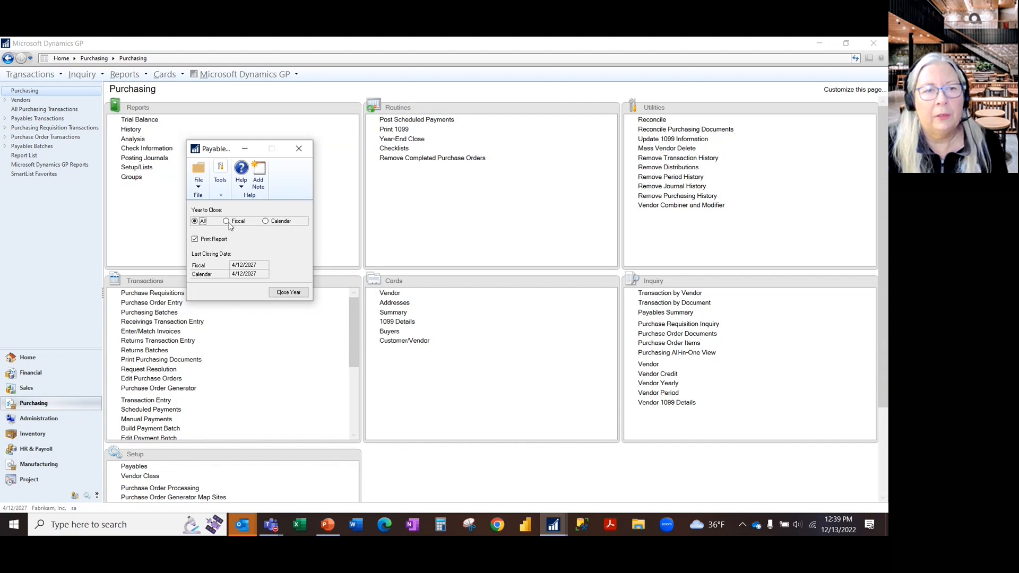
click(289, 295)
click(390, 281)
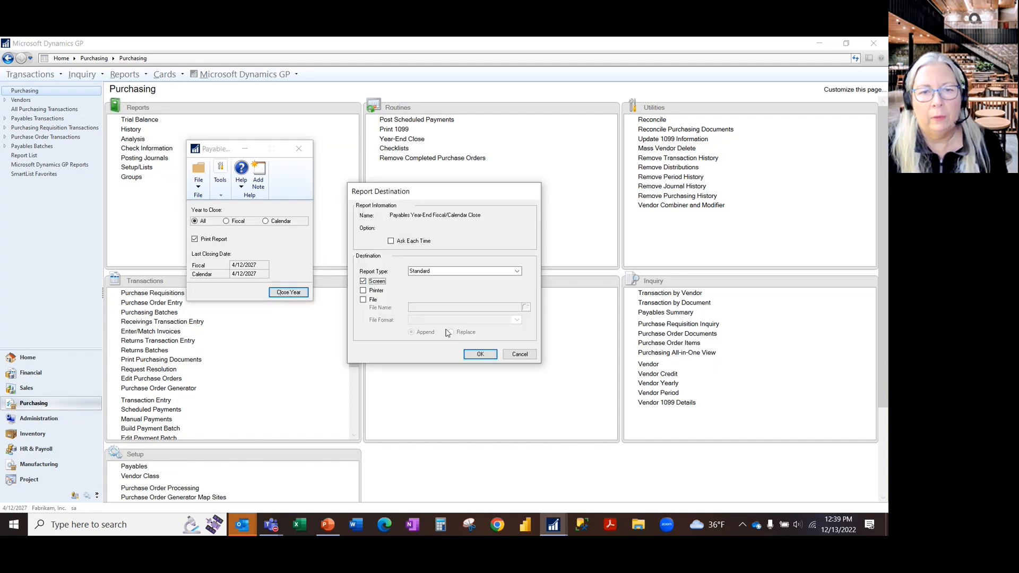
click(479, 355)
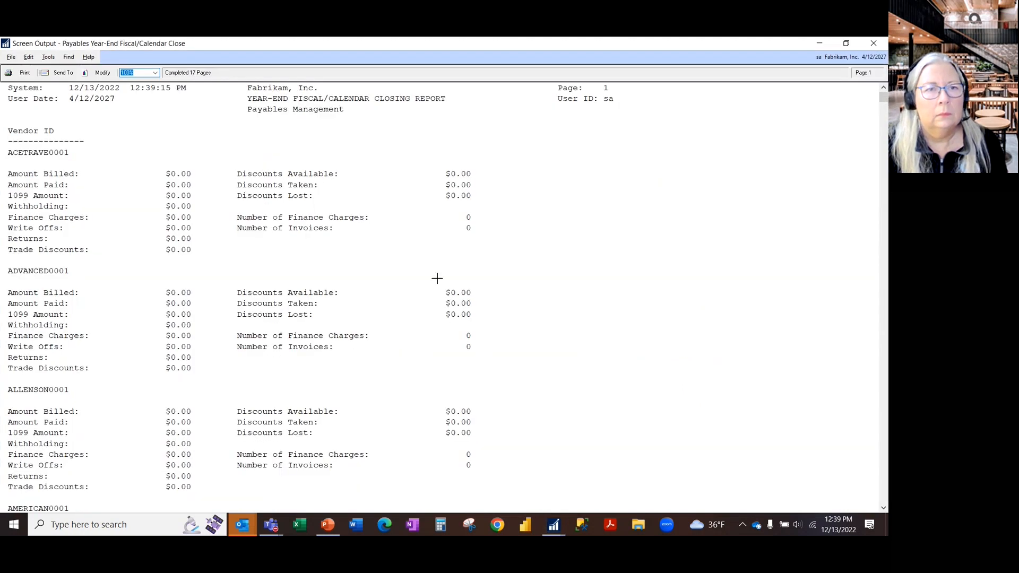
- Review the vendor 1099 amounts in the Payables Year-End Fiscal/Calendar Closing Report
scroll(486, 353, down, 5)
scroll(485, 353, down, 20)
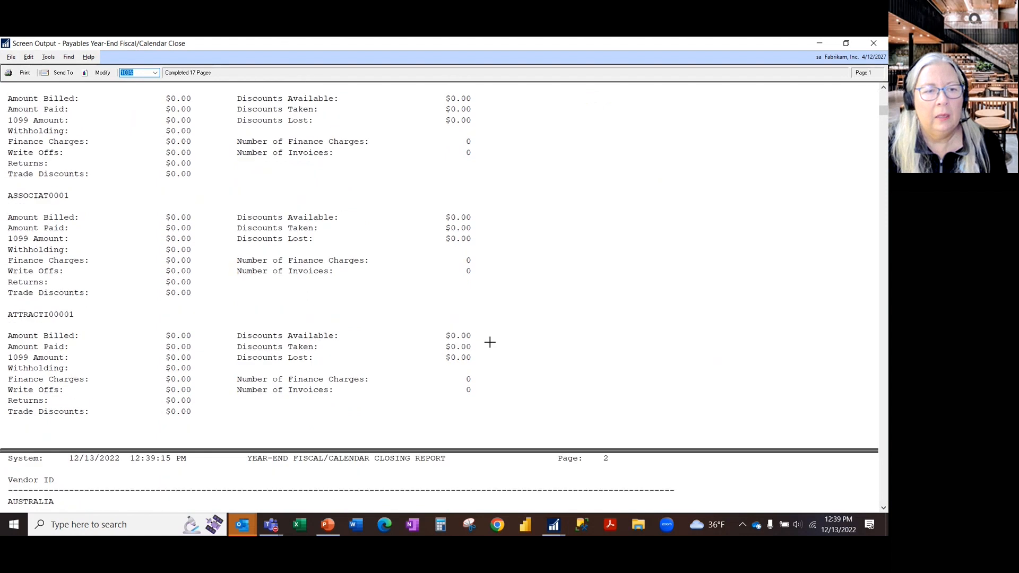
scroll(495, 315, down, 20)
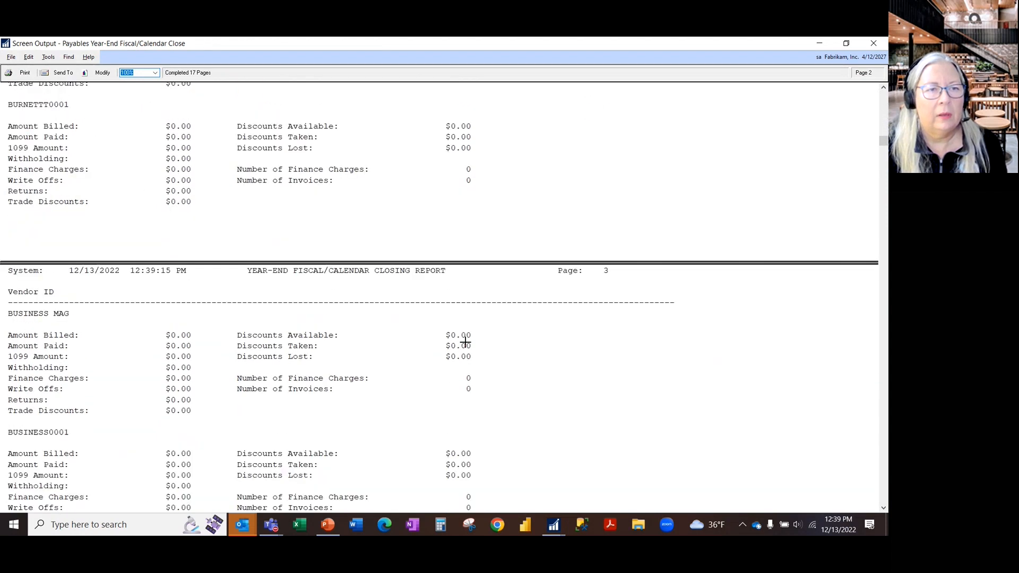
scroll(455, 314, up, 12)
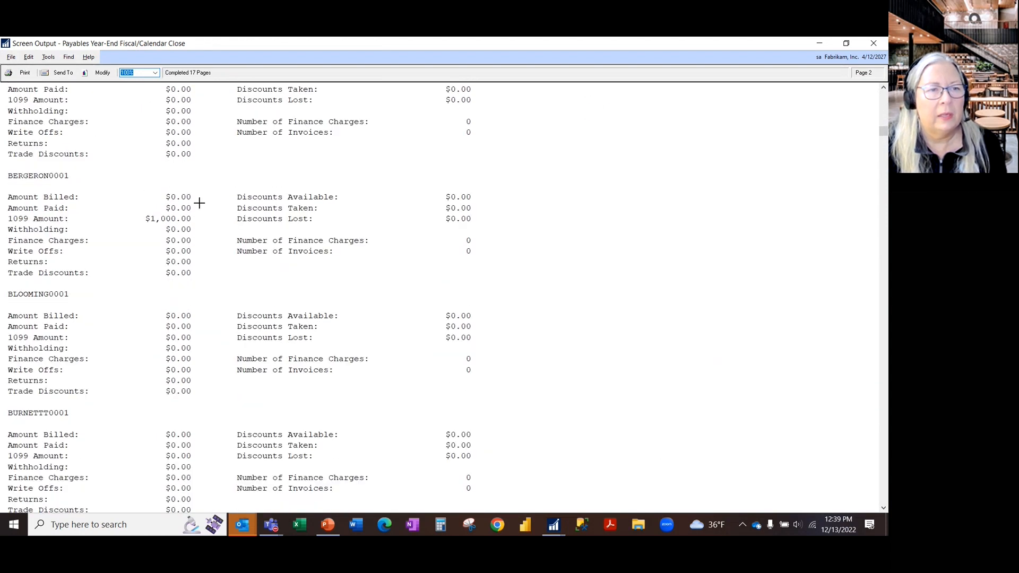
scroll(295, 208, down, 1)
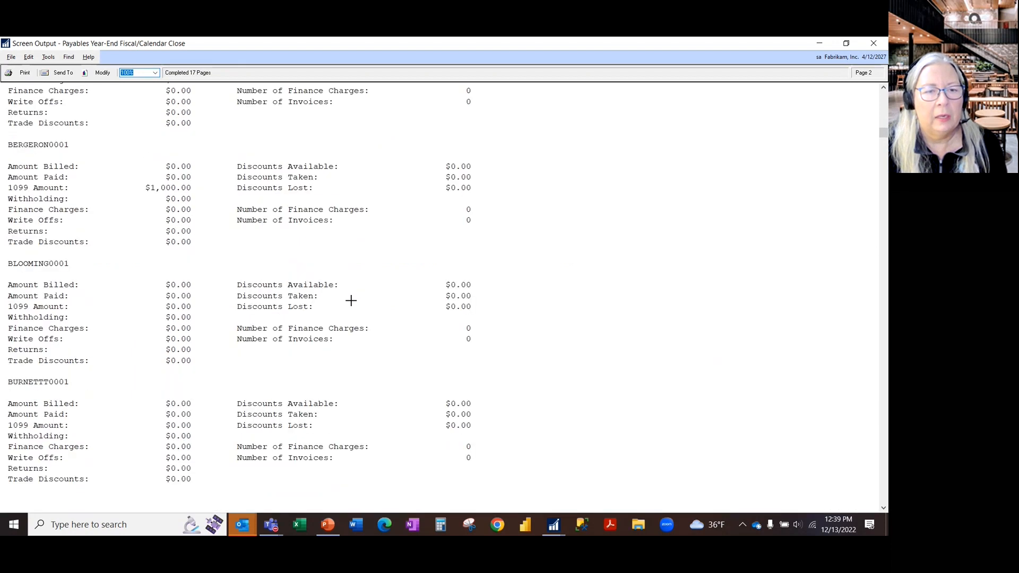
- Look through more vendors in the year-end closing report, and close both the report and the Payables year-end closing window
scroll(350, 298, down, 6)
scroll(361, 297, down, 15)
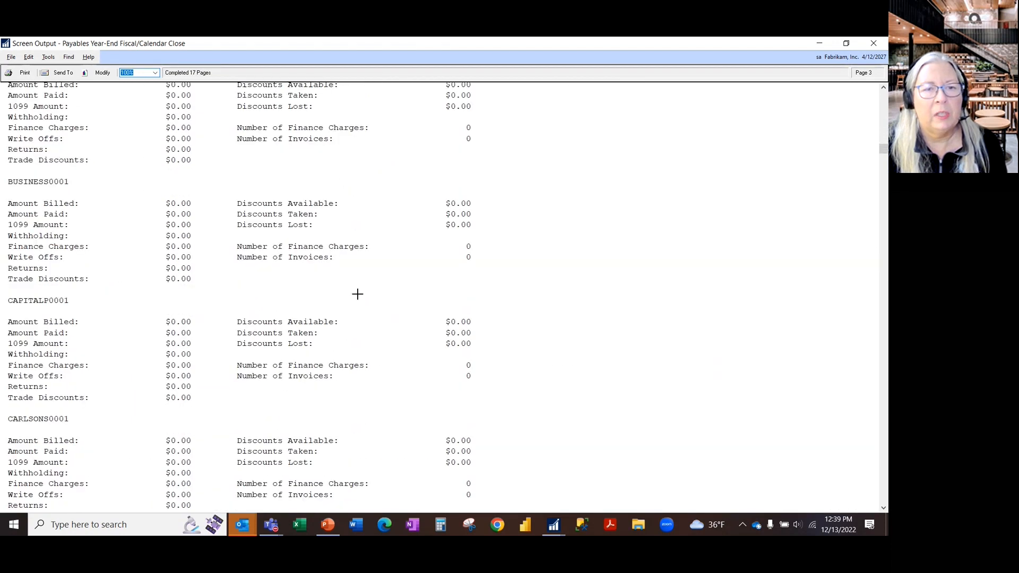
scroll(414, 307, down, 8)
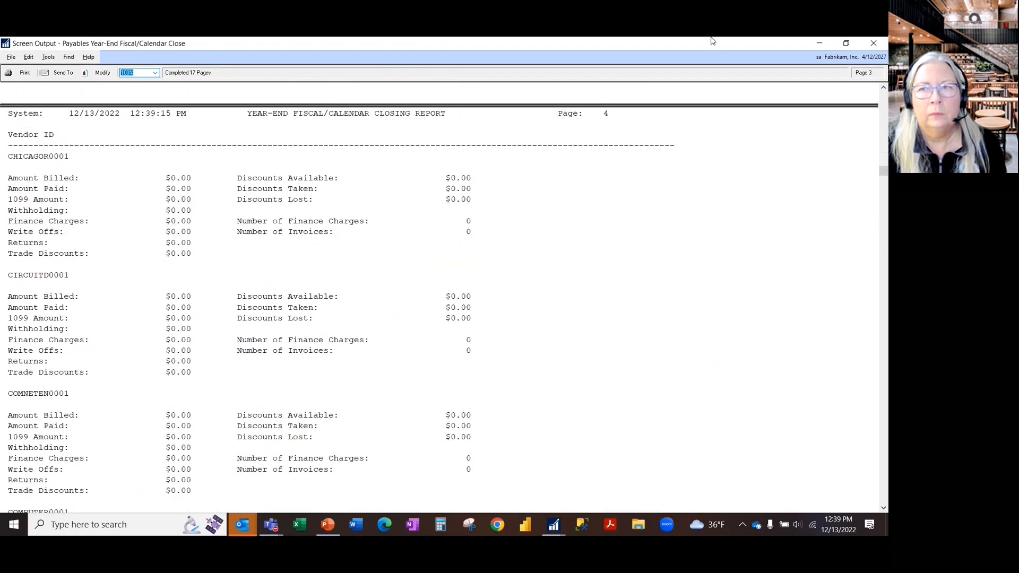
click(876, 47)
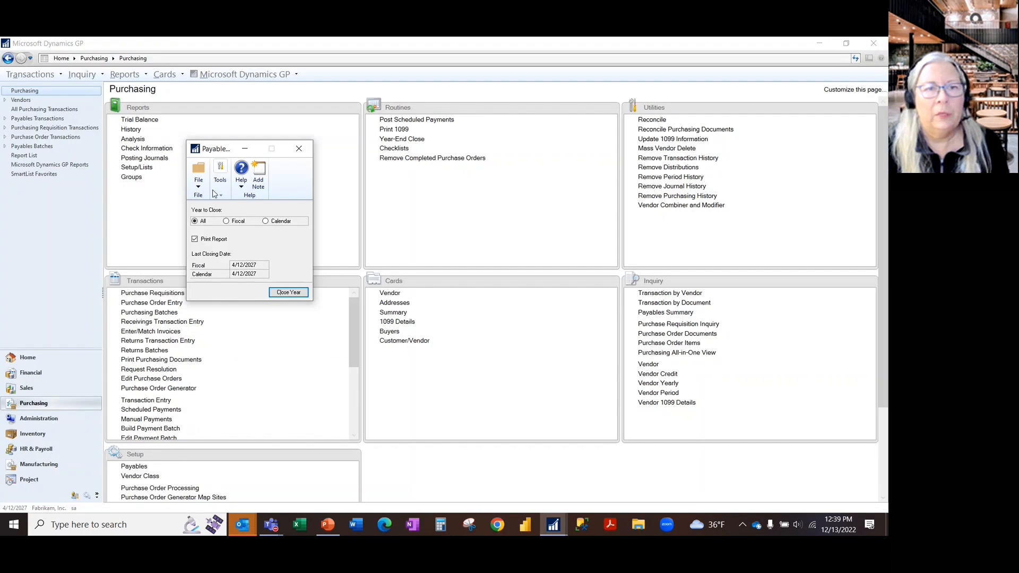
click(300, 145)
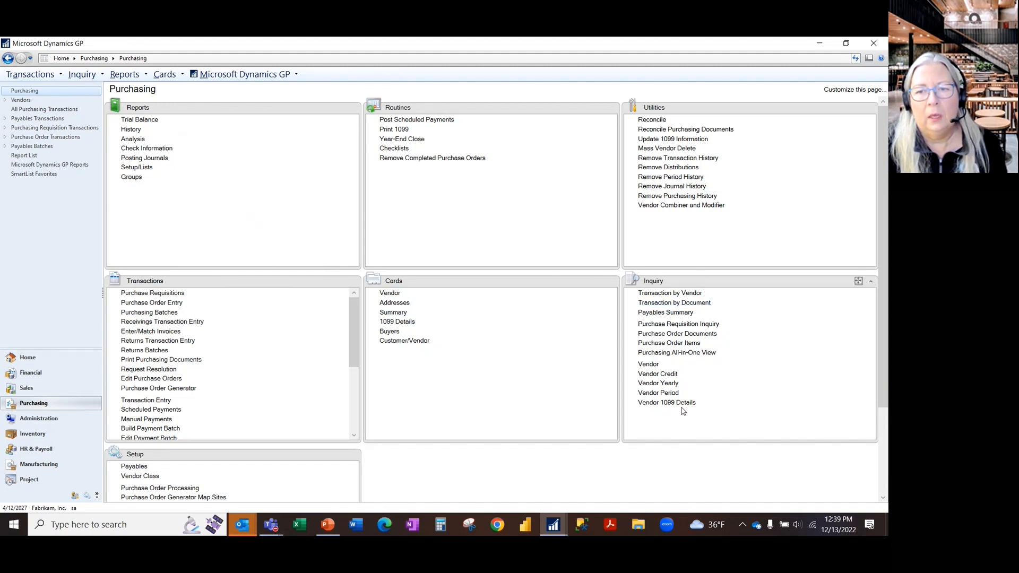
- Open the Vendor Yearly Summary Inquiry and browse through the vendor records to Bergeron Communications to view its amounts since last close
click(668, 384)
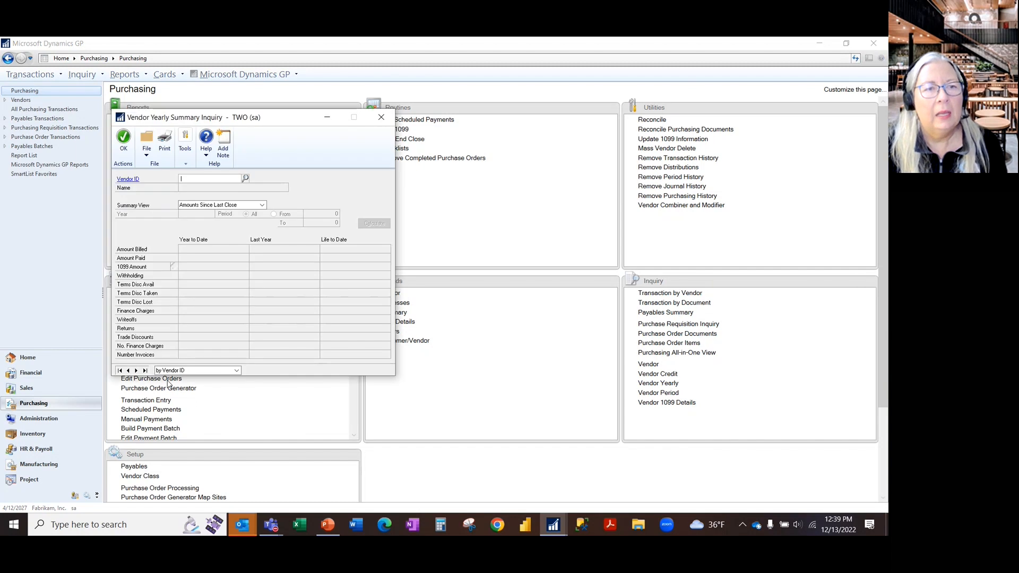
click(136, 371)
click(136, 371)
click(136, 371)
click(137, 371)
click(137, 371)
click(137, 371)
click(137, 371)
click(138, 372)
click(137, 371)
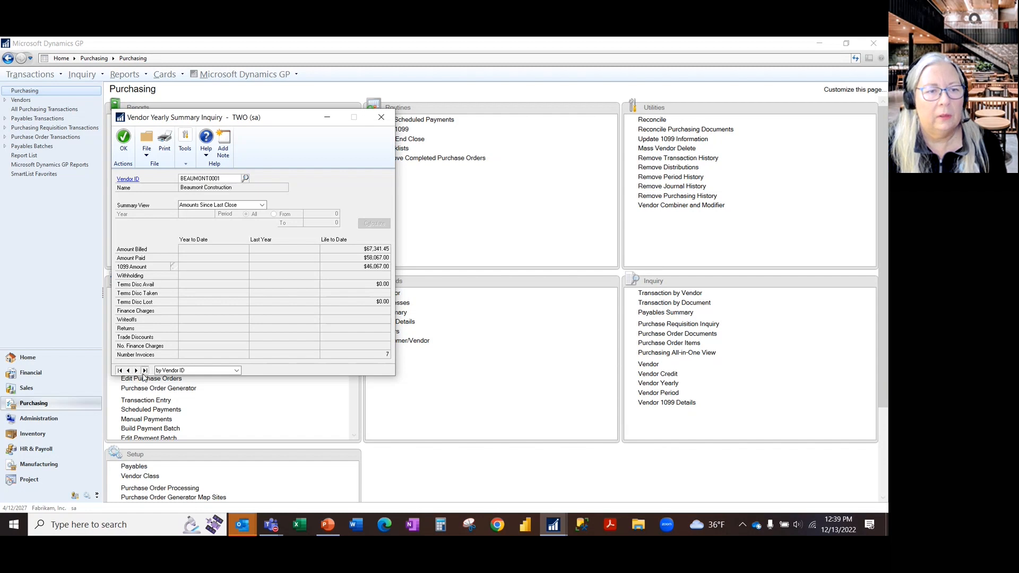
click(136, 371)
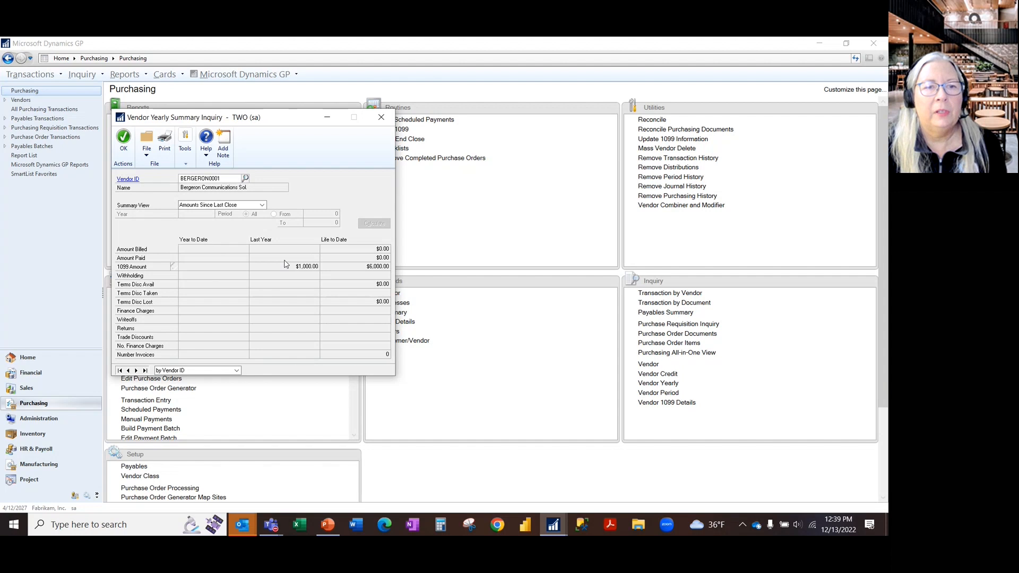
- Switch Bergeron Communications' summary view to Calendar Year and calculate the amounts for all periods of 2027
click(239, 205)
click(229, 227)
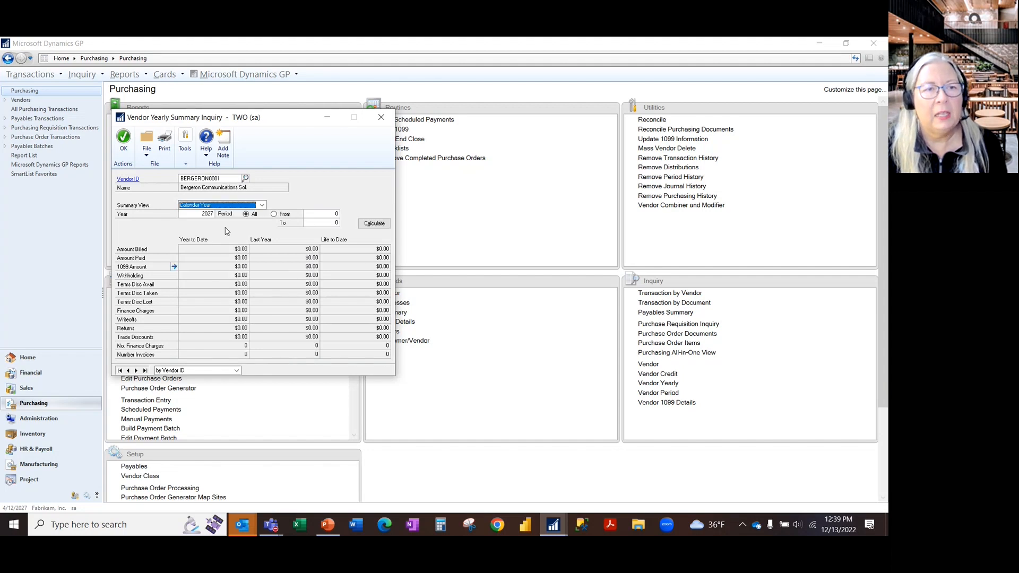
click(370, 225)
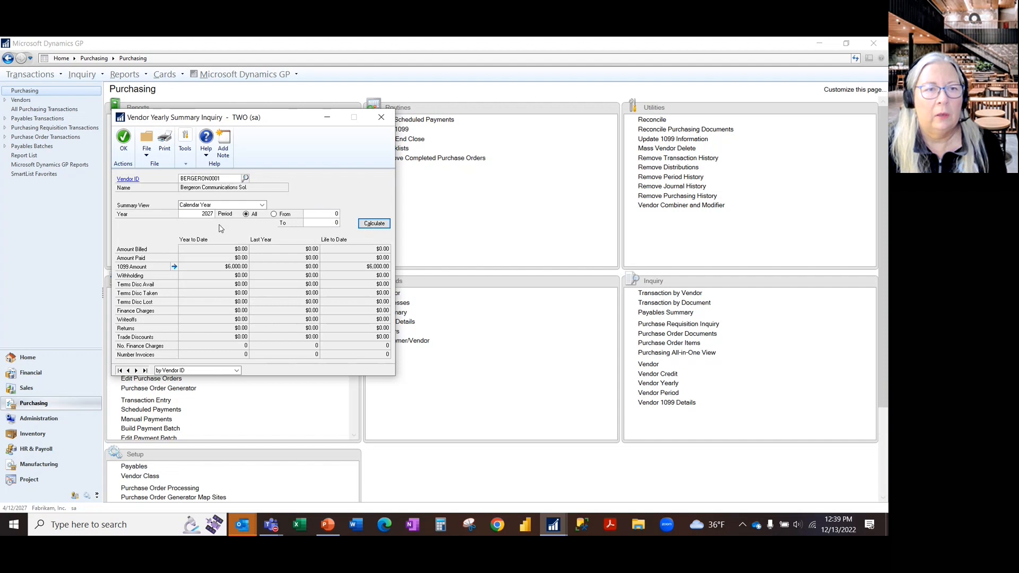
- Calculate the vendor's 2027 amounts in the Fiscal Year summary view, close the inquiry, and switch to the PowerPoint slide show
click(233, 205)
click(223, 219)
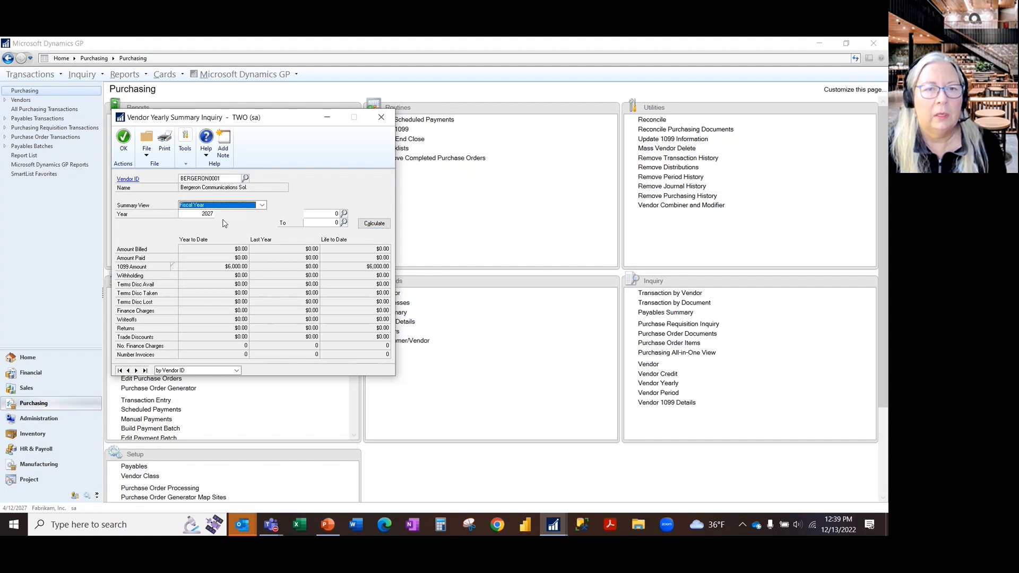
click(379, 225)
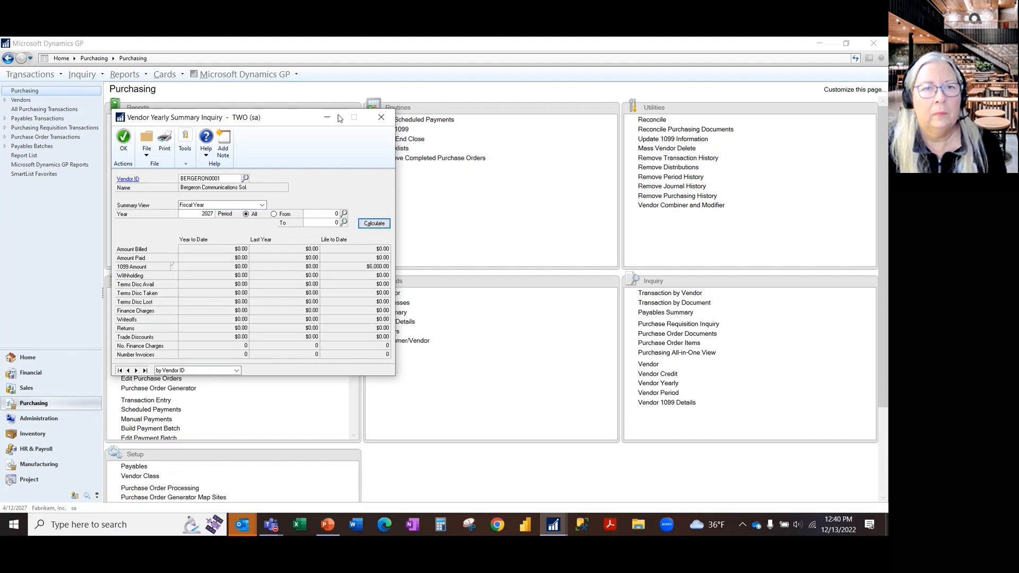
click(381, 117)
key(alt+Tab)
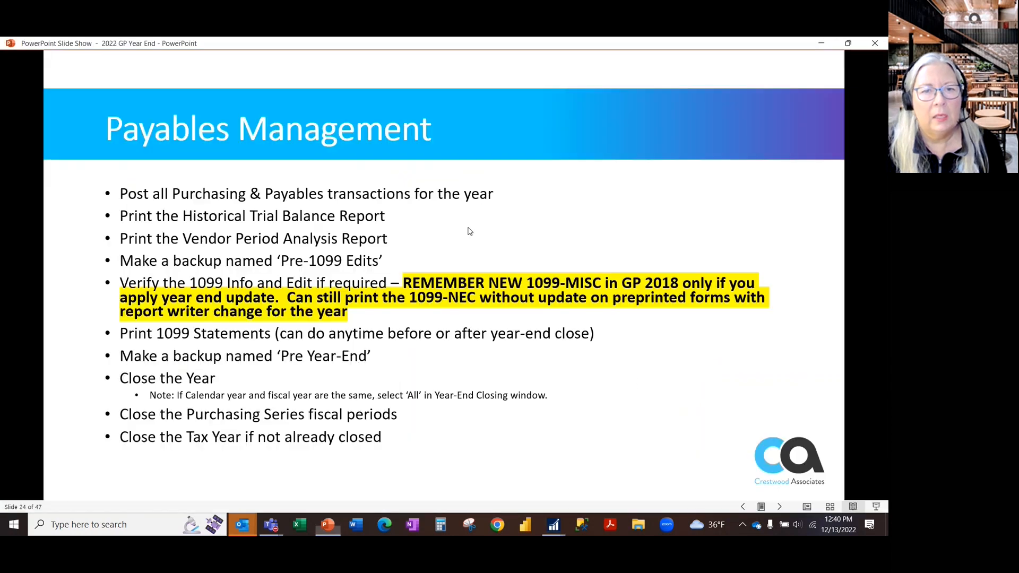
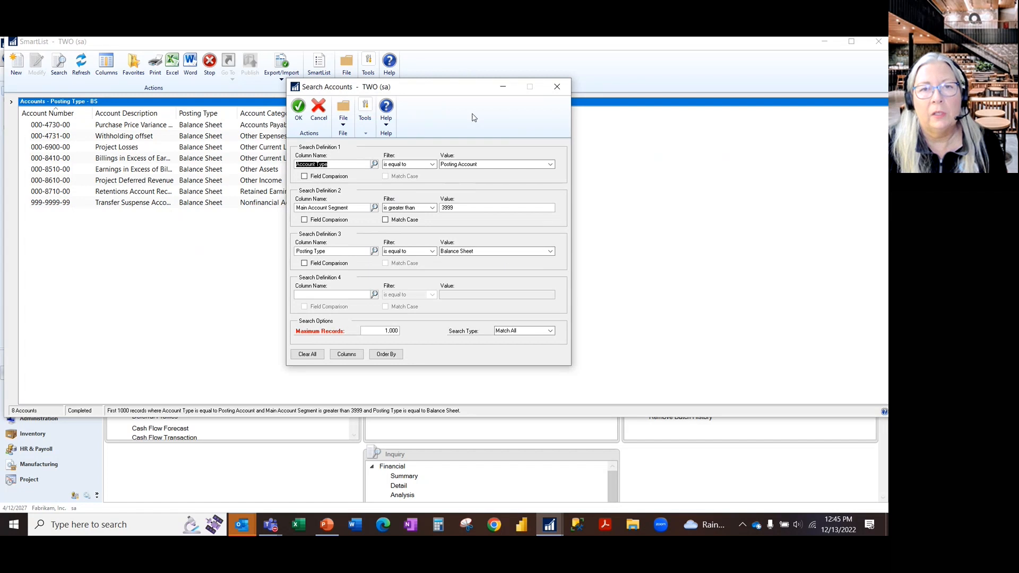
- Examine the search criteria and results for Accounts - Posting Type - BS, and close the search and SmartList
drag(456, 88, 576, 79)
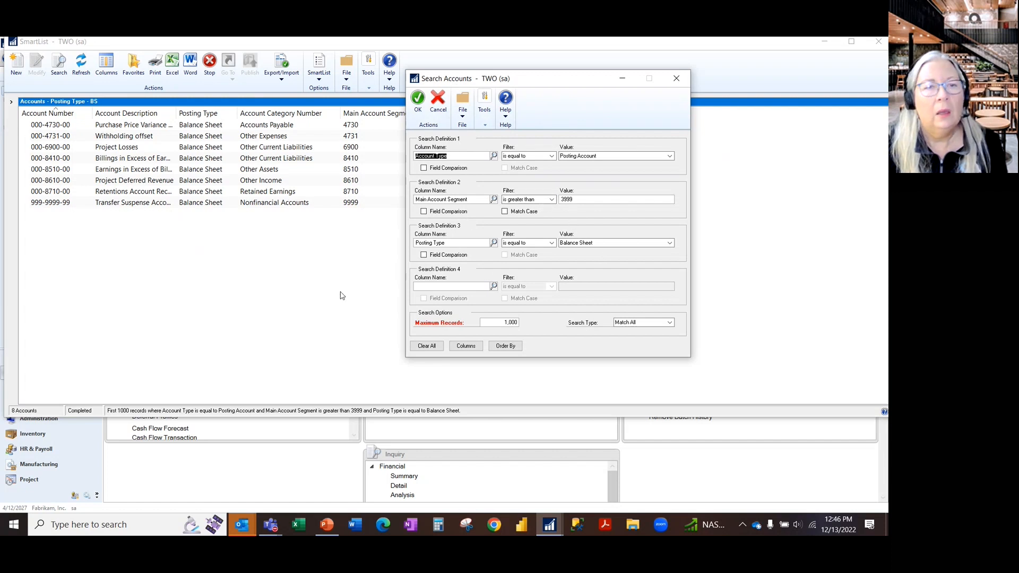
drag(547, 78, 622, 81)
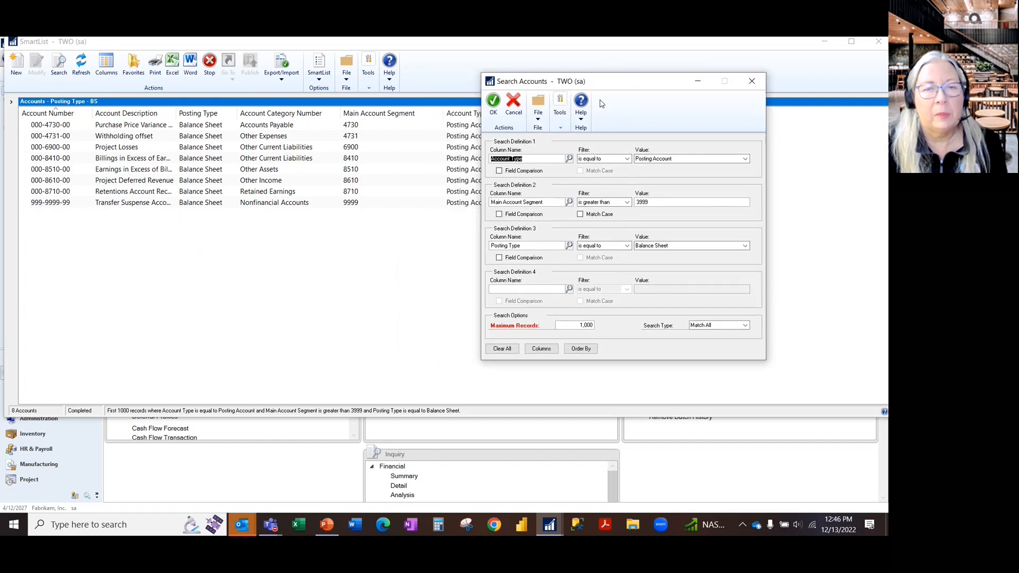
click(757, 82)
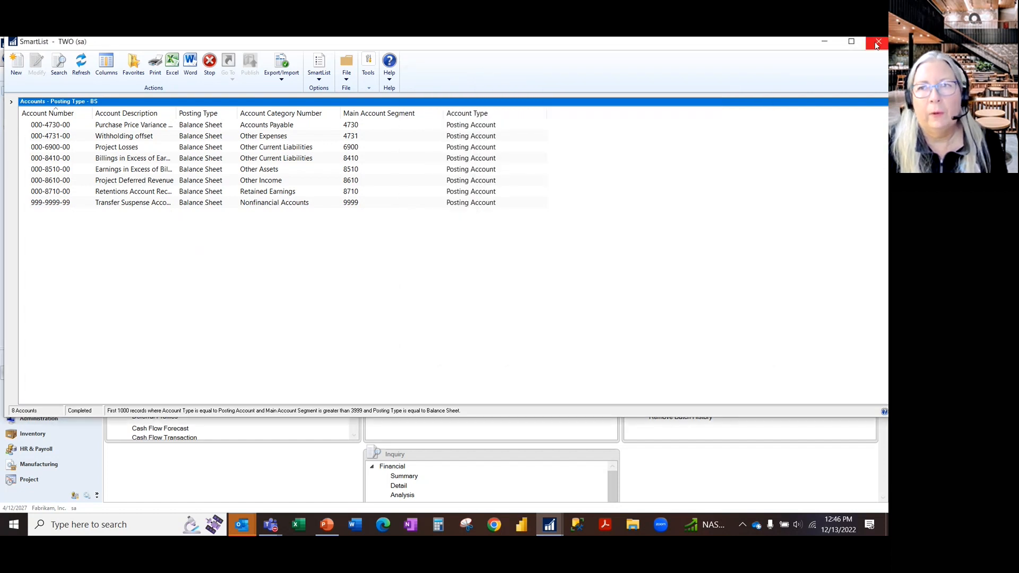
click(878, 44)
- Open SmartList again and run the Posting Type - IS favorite under the Financial Accounts list
click(242, 74)
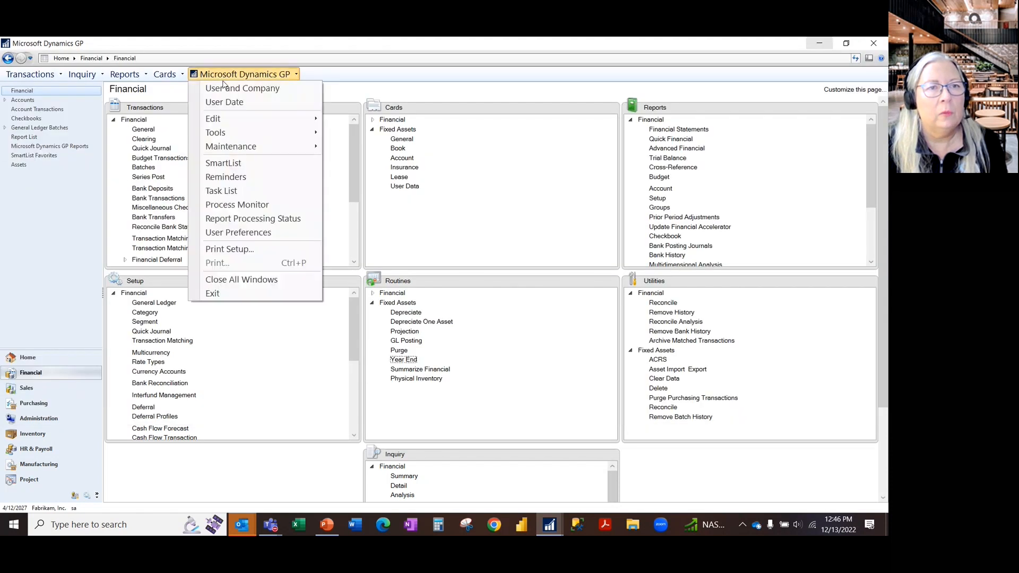
click(254, 163)
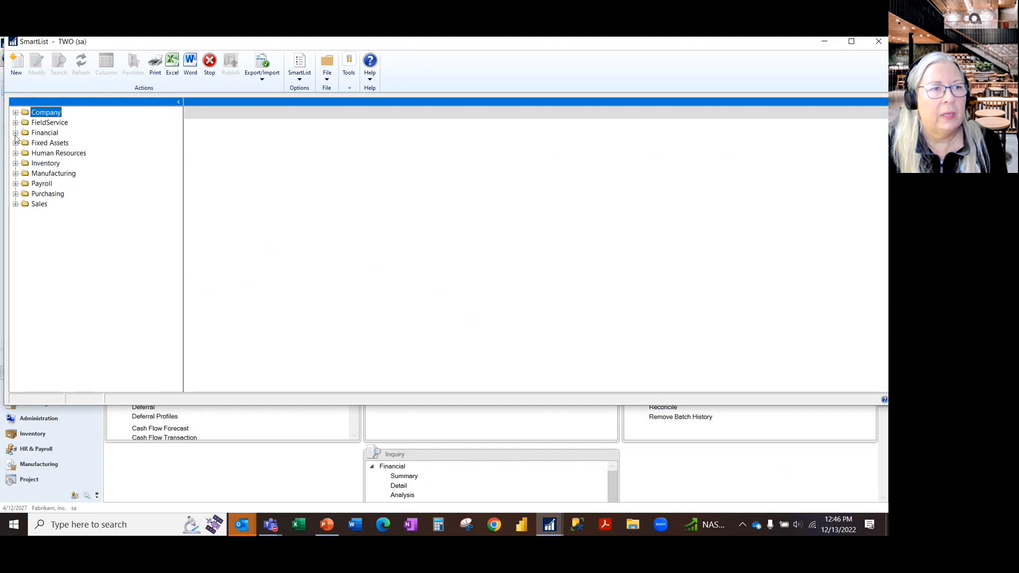
click(15, 132)
click(59, 163)
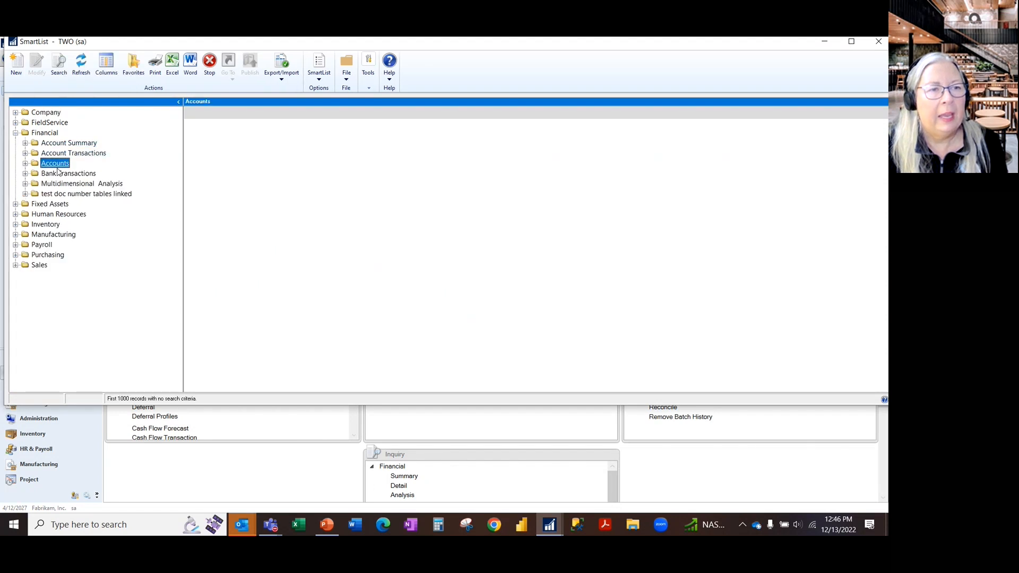
click(25, 163)
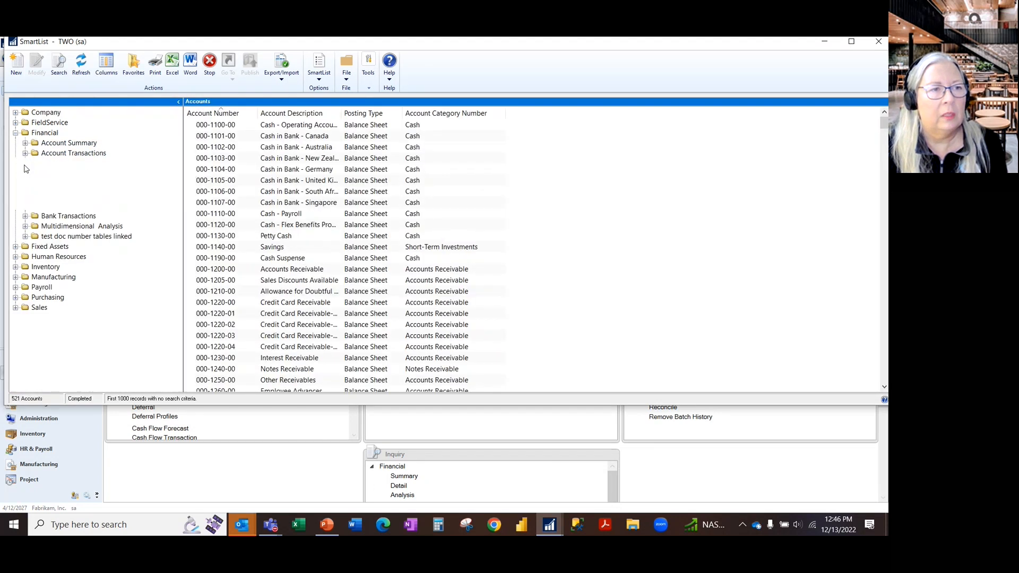
click(97, 217)
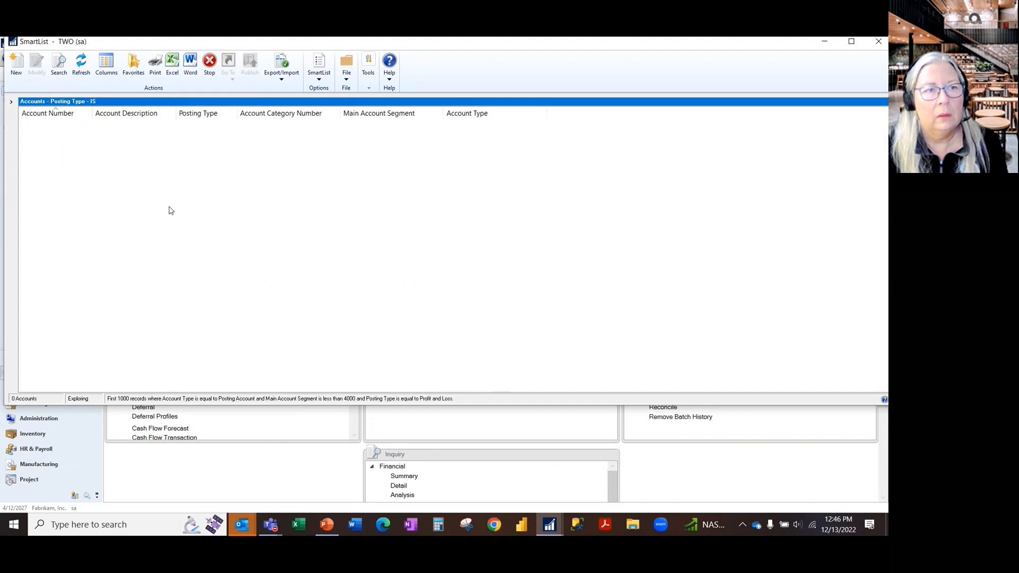
- Review the search criteria of the Posting Type - IS favorite, close the search and SmartList, and return to the PowerPoint slide show
click(59, 66)
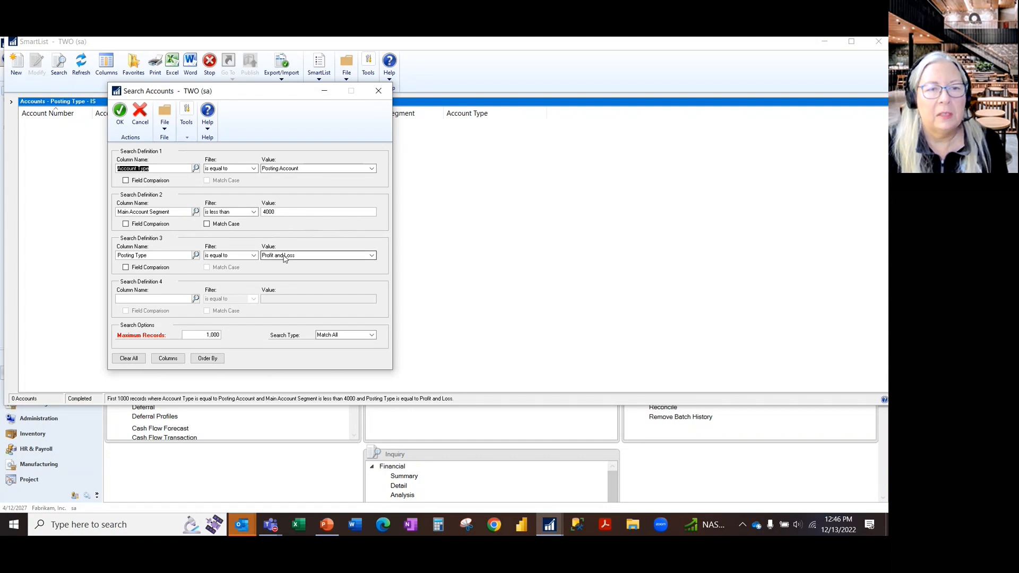
click(378, 91)
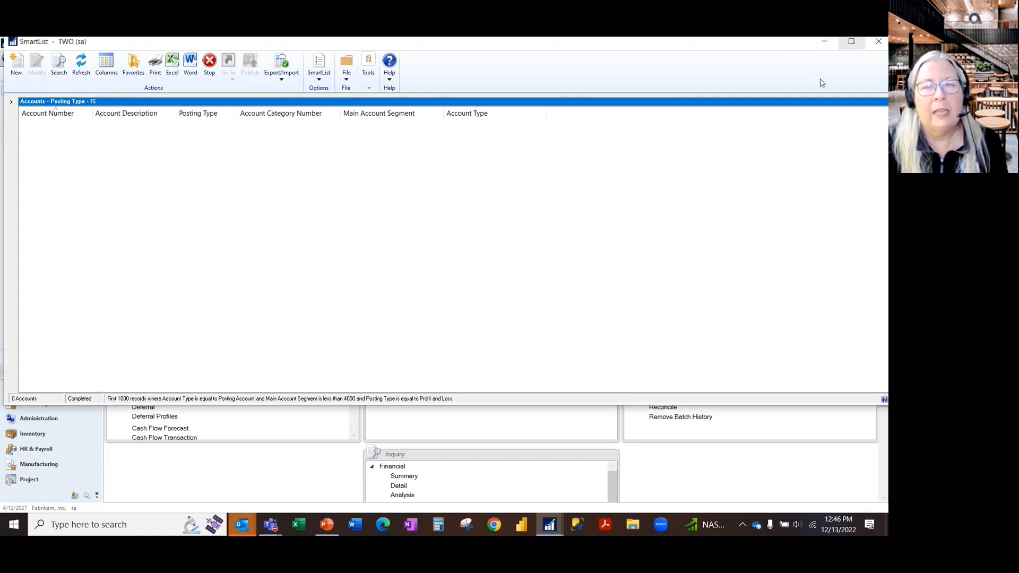
click(881, 44)
click(820, 45)
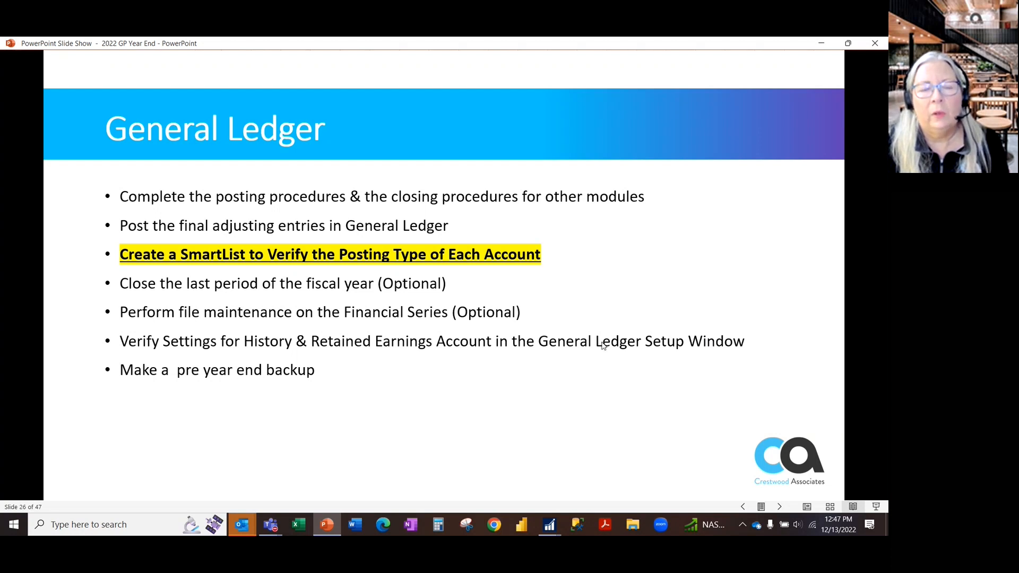
- Switch to Dynamics GP and turn off Posting to History in the General Ledger Setup, saving the change
key(alt+Tab)
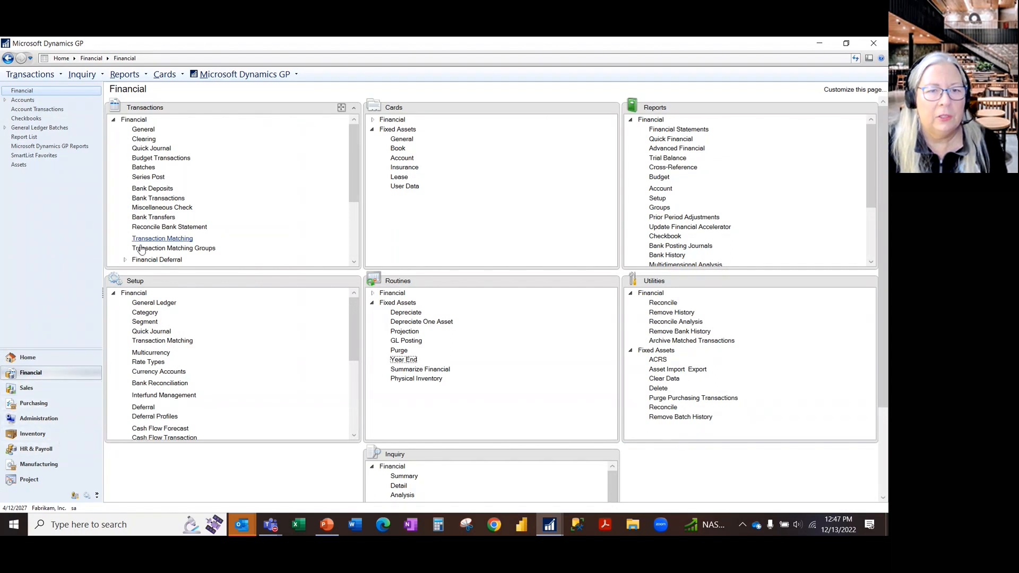
click(159, 302)
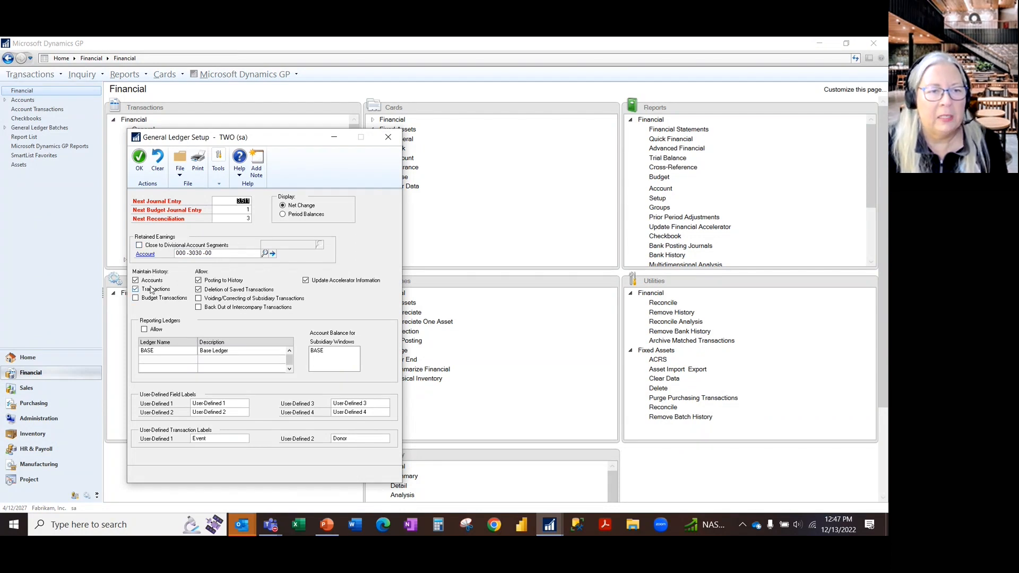
click(224, 281)
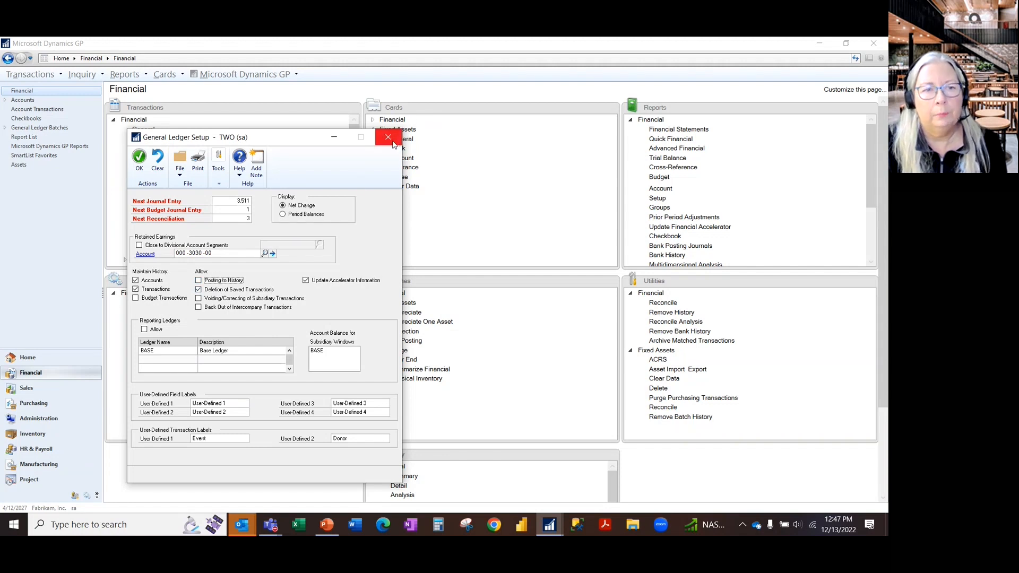
click(139, 158)
- Switch to the PowerPoint slide show and advance to the General Ledger slide about printing the final Detailed Trial Balance
click(327, 524)
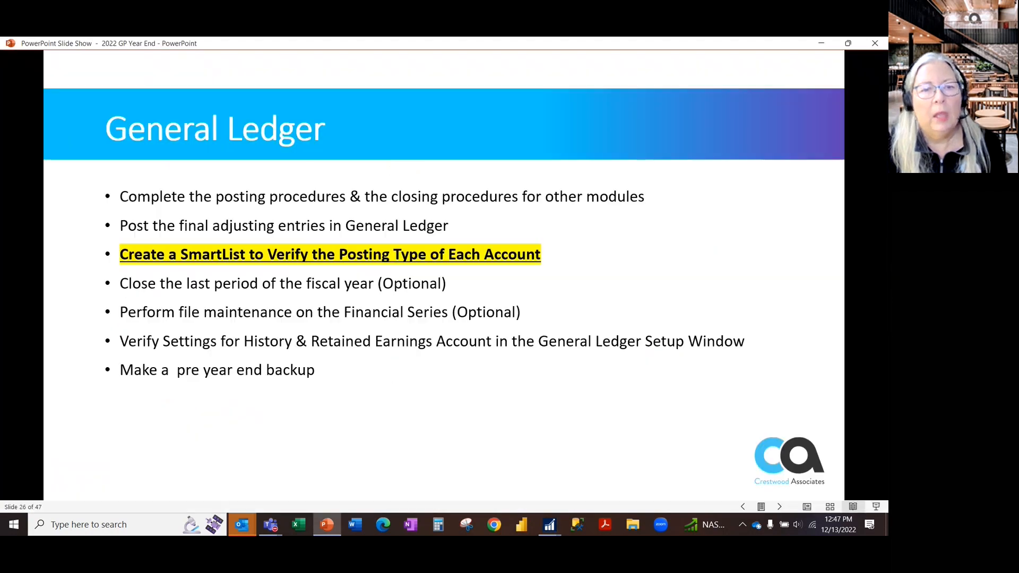
click(537, 301)
click(537, 301)
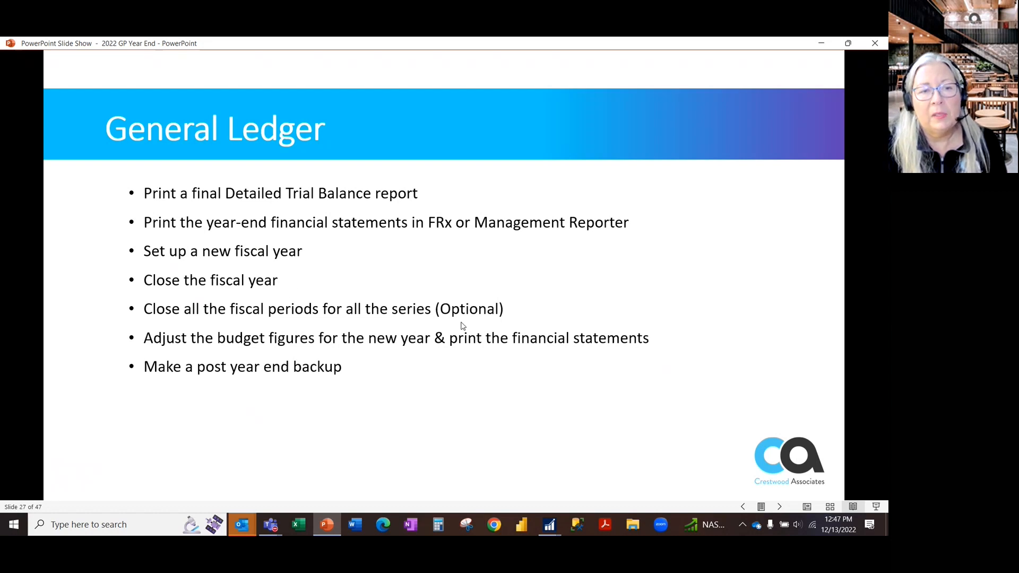
- Switch to Dynamics GP and close the 2029 fiscal year with the financial Year-End Closing routine, continuing despite the unposted transaction
key(alt+Tab)
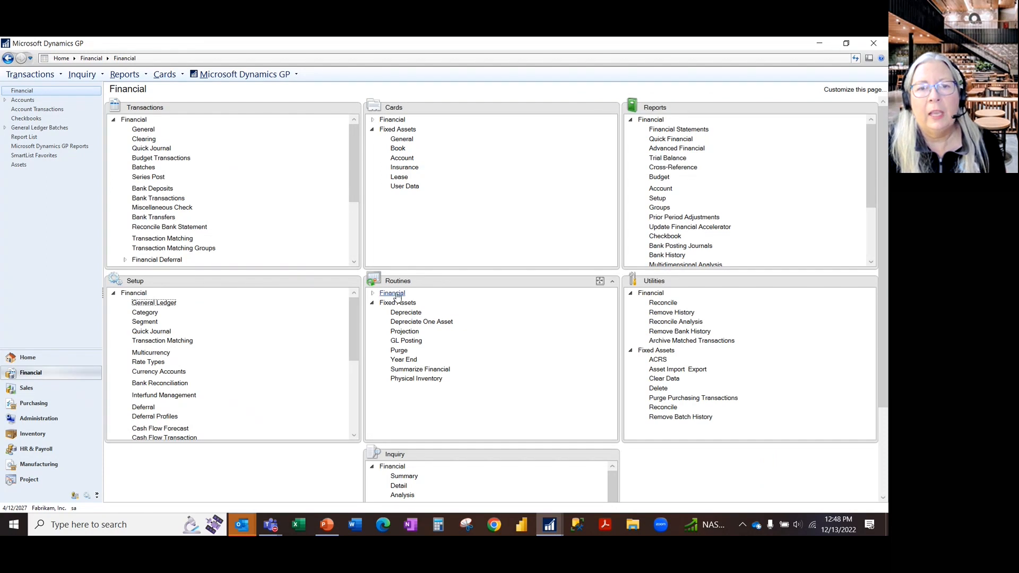
click(373, 294)
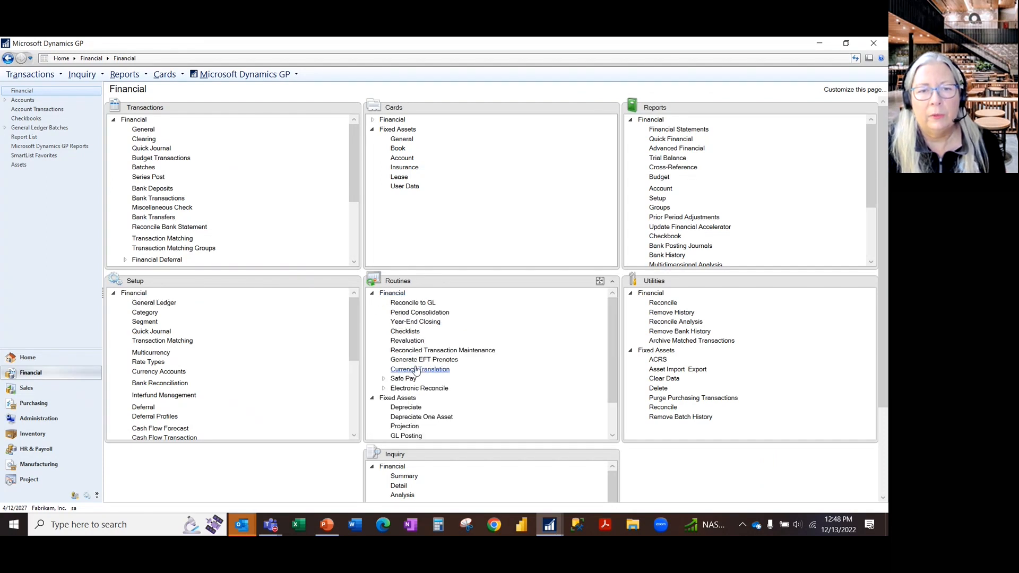
click(429, 323)
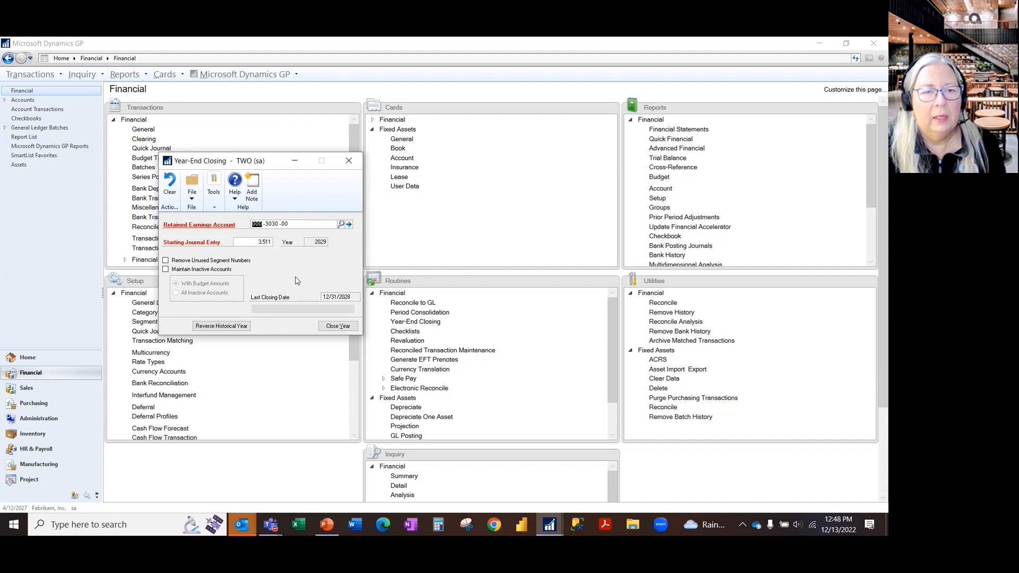
click(341, 327)
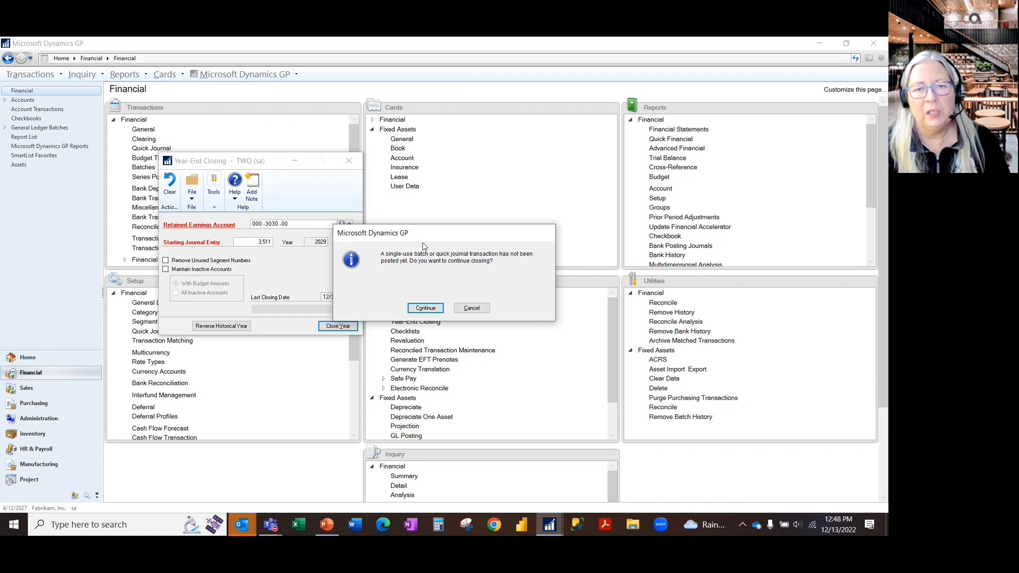
click(426, 307)
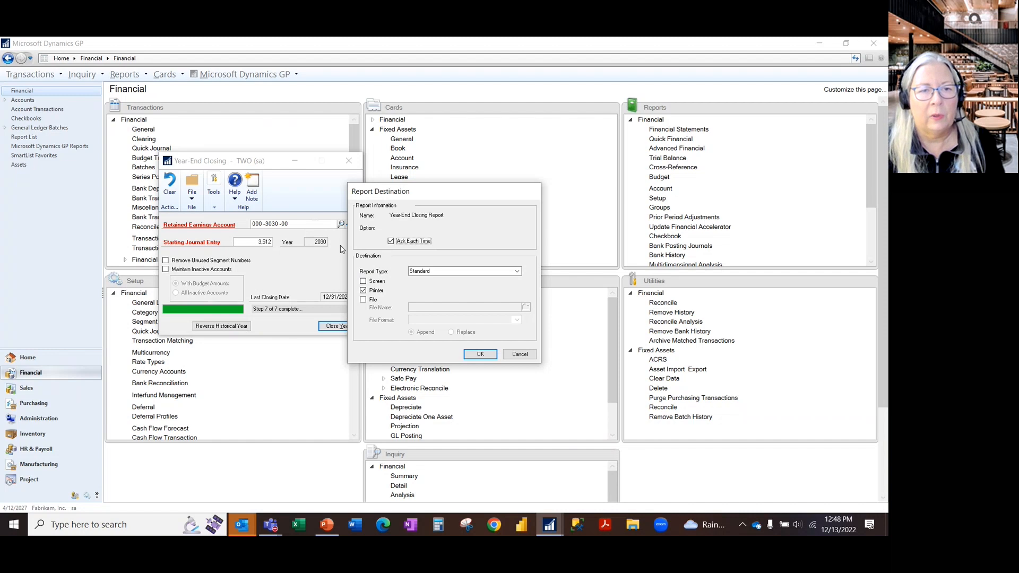
- Send the Year-End Closing Report to the screen instead of the printer
click(378, 281)
click(376, 291)
click(481, 354)
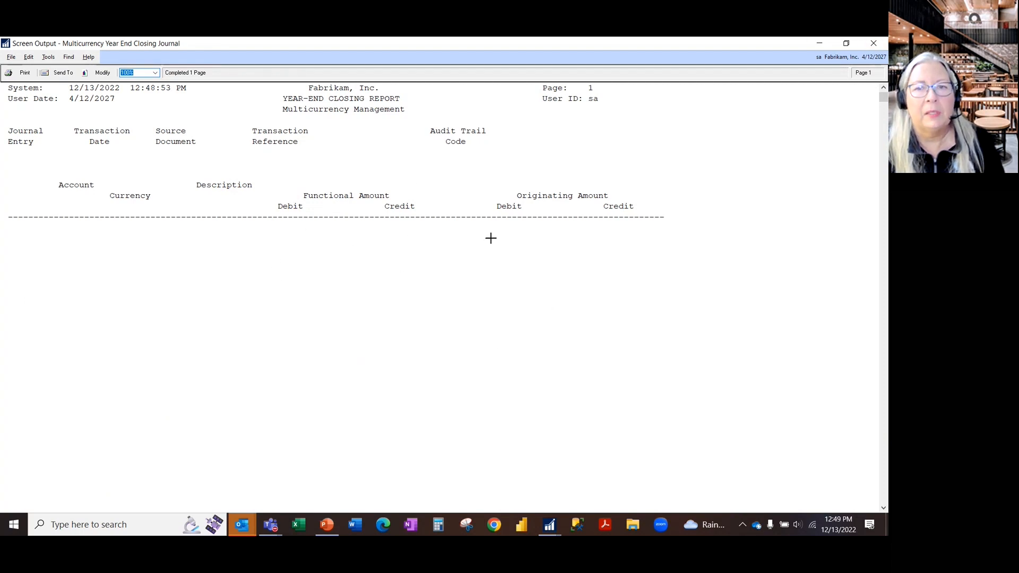
- Look over the Multicurrency Year End Closing Journal, and close the report and the Year-End Closing window
scroll(459, 352, down, 1)
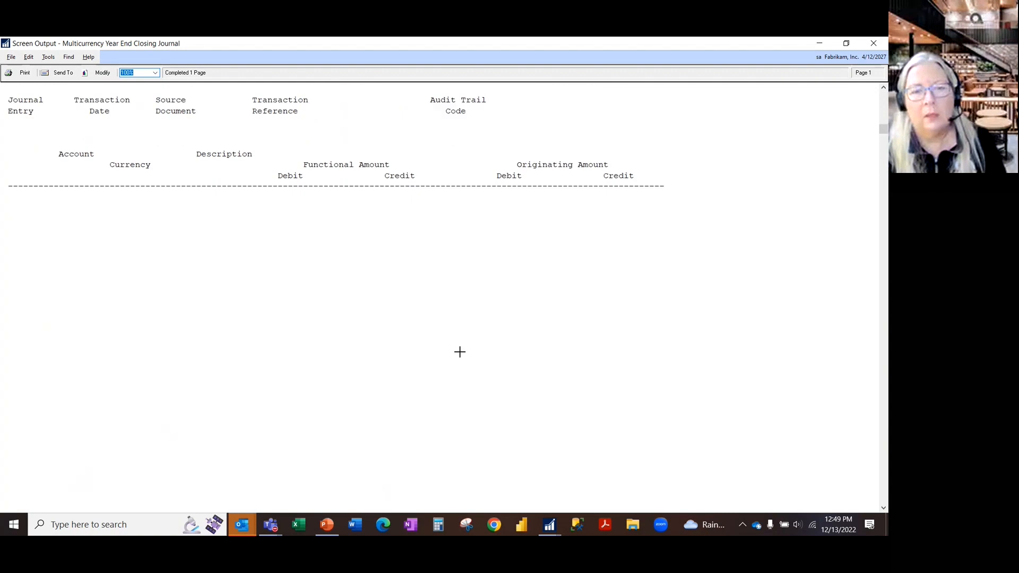
scroll(460, 352, up, 1)
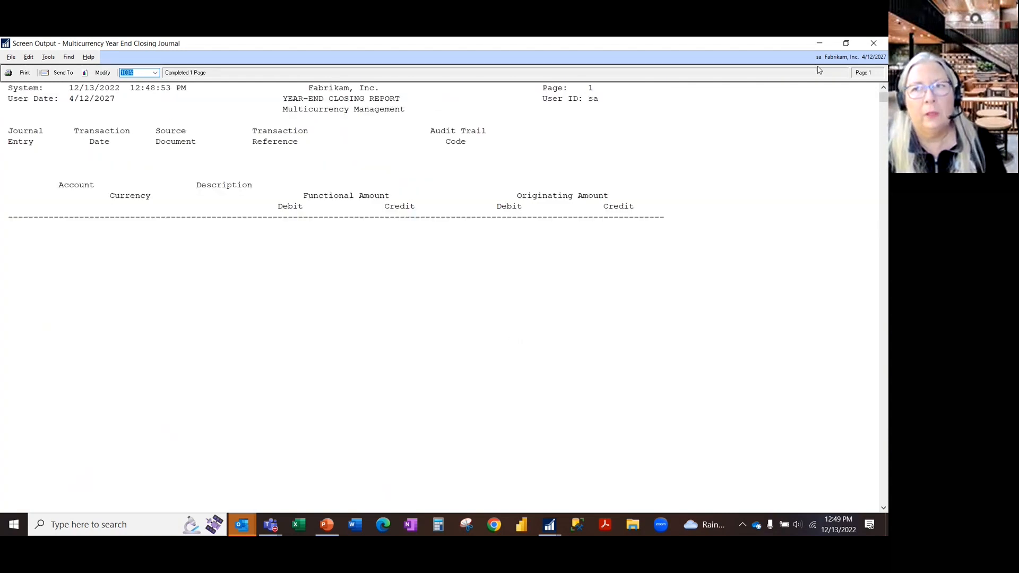
click(878, 45)
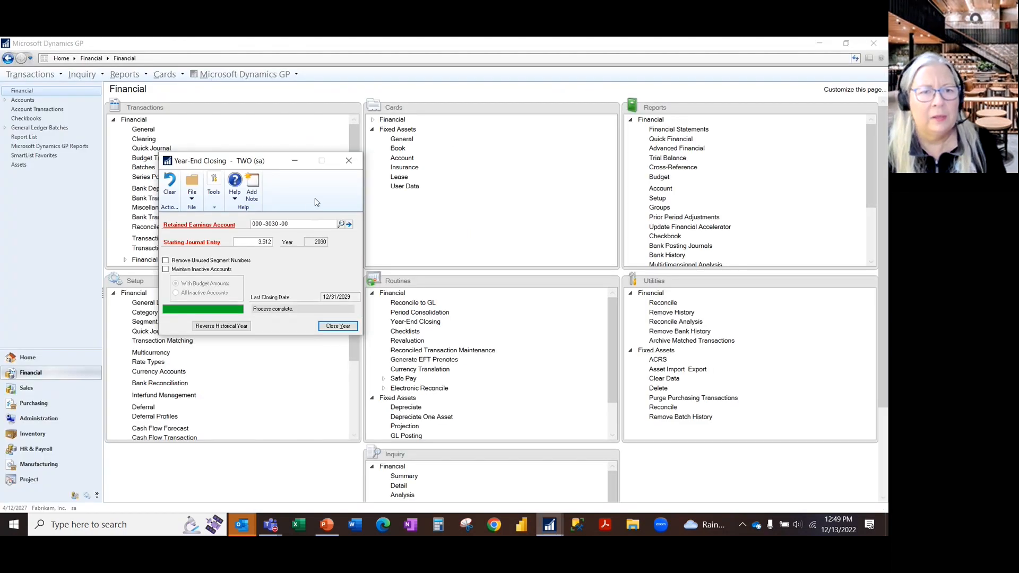
click(355, 162)
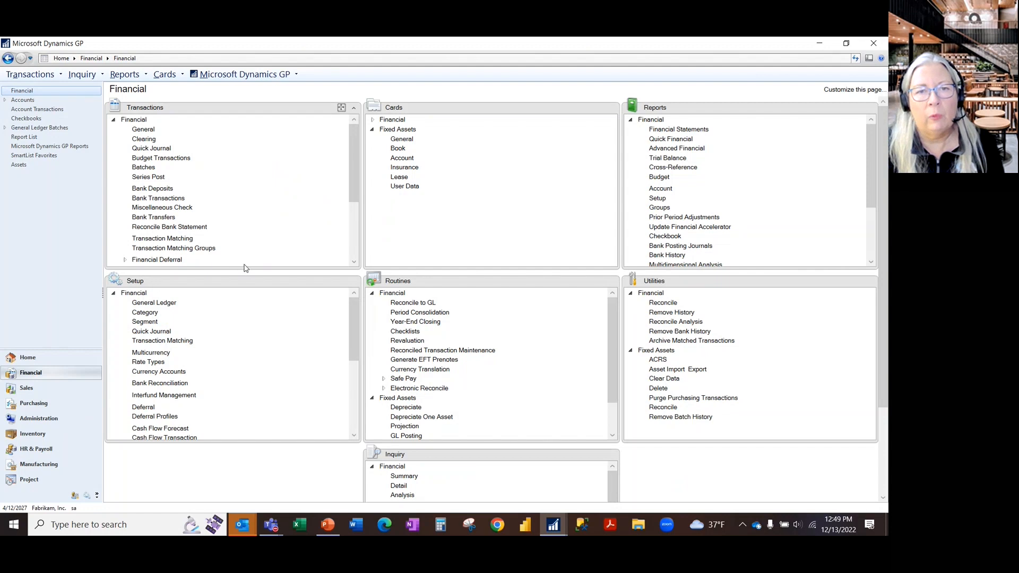
- Switch back to the PowerPoint slide show and advance to the Recap of Year-End Resources slide
key(alt+Tab)
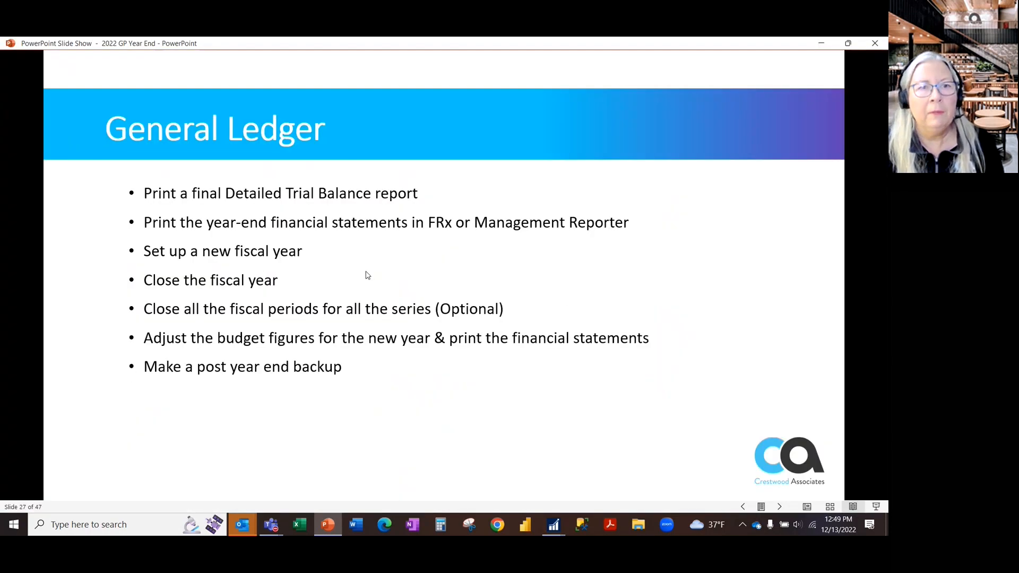
click(510, 311)
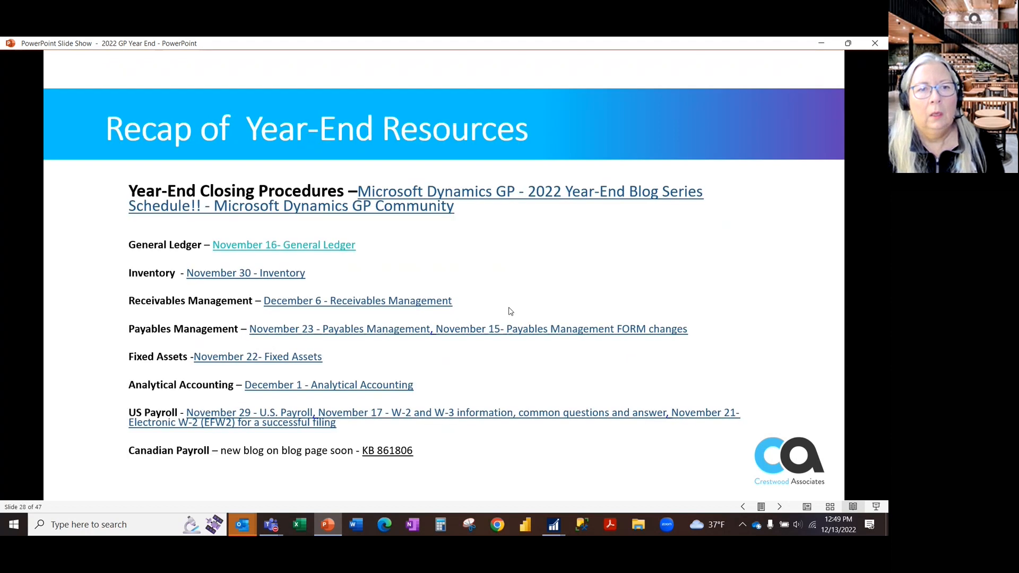